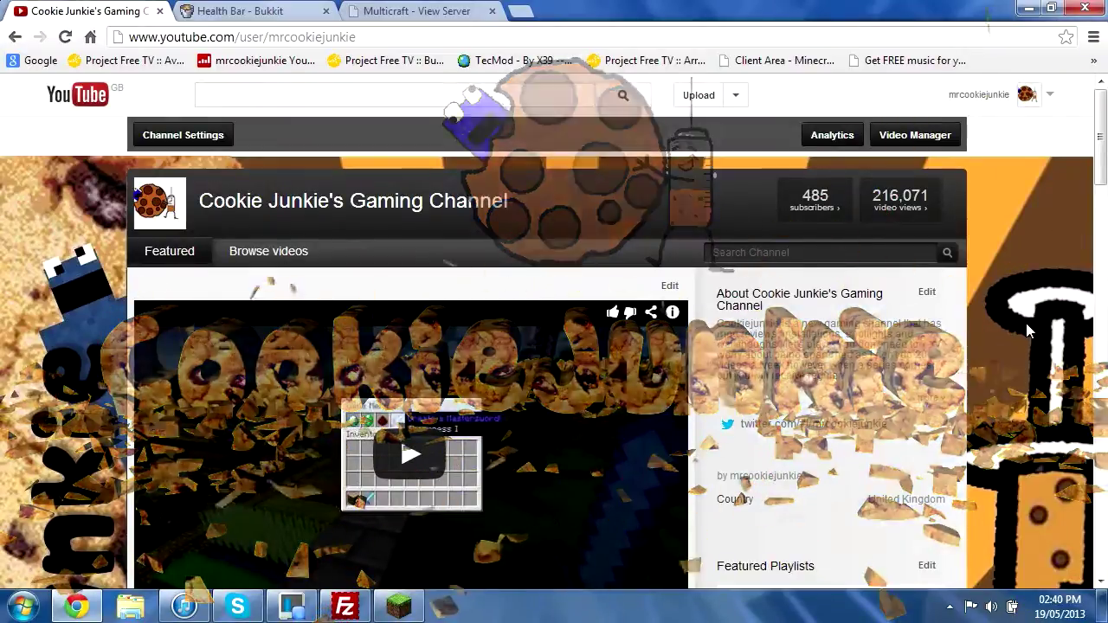
# Review the Health Bar plugin page on BukkitDev, from its overview and features to the compatibility notes and author.
pyautogui.click(294, 9)
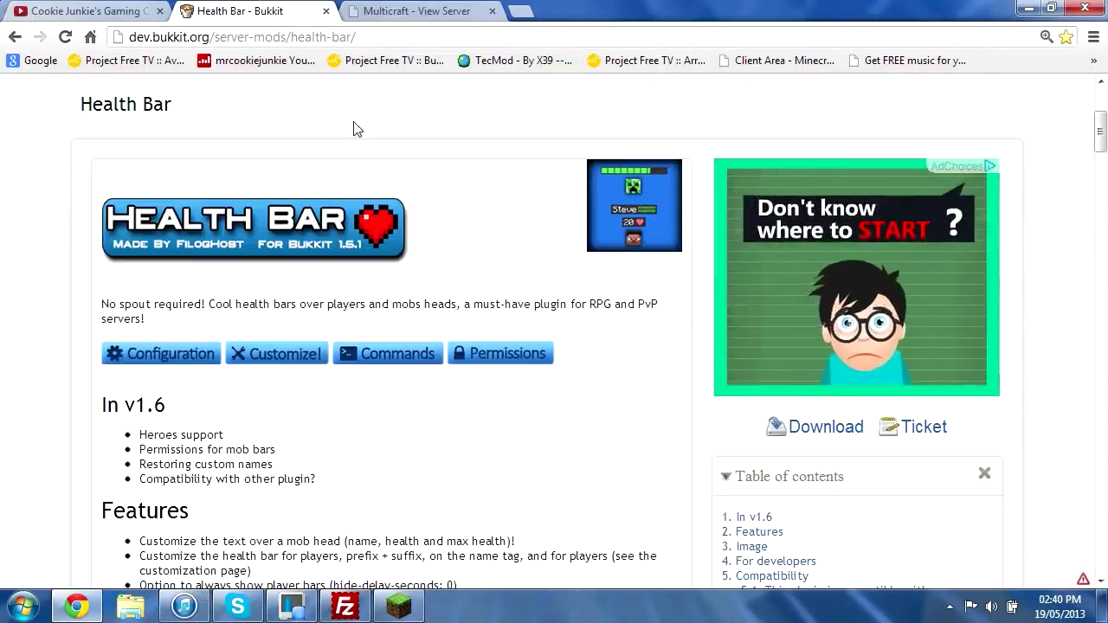
pyautogui.scroll(-11, 438, 324)
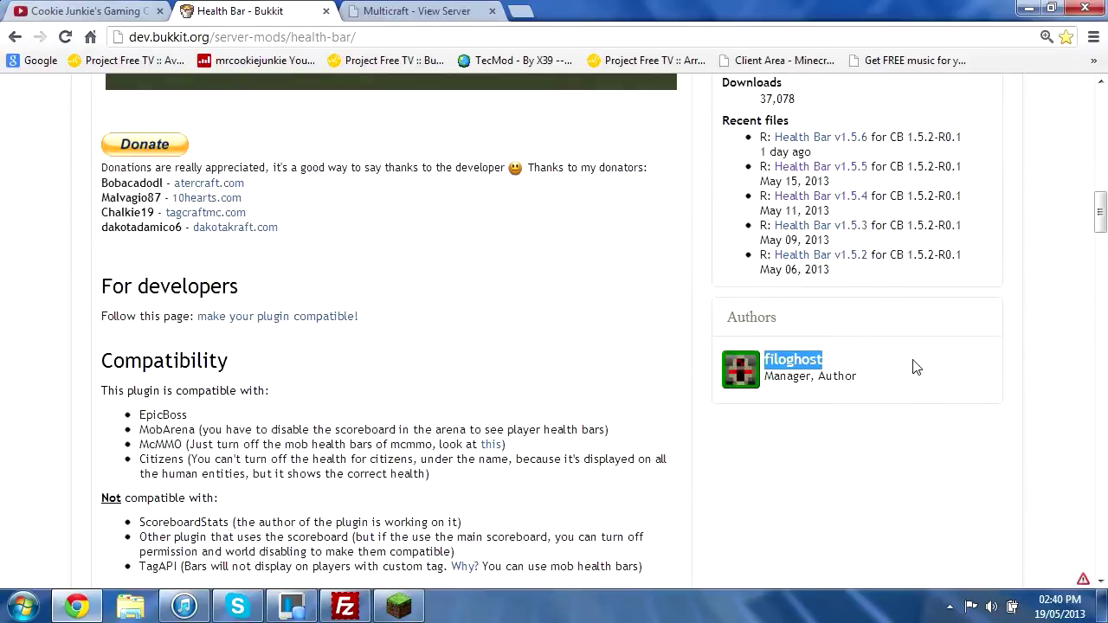
pyautogui.click(916, 367)
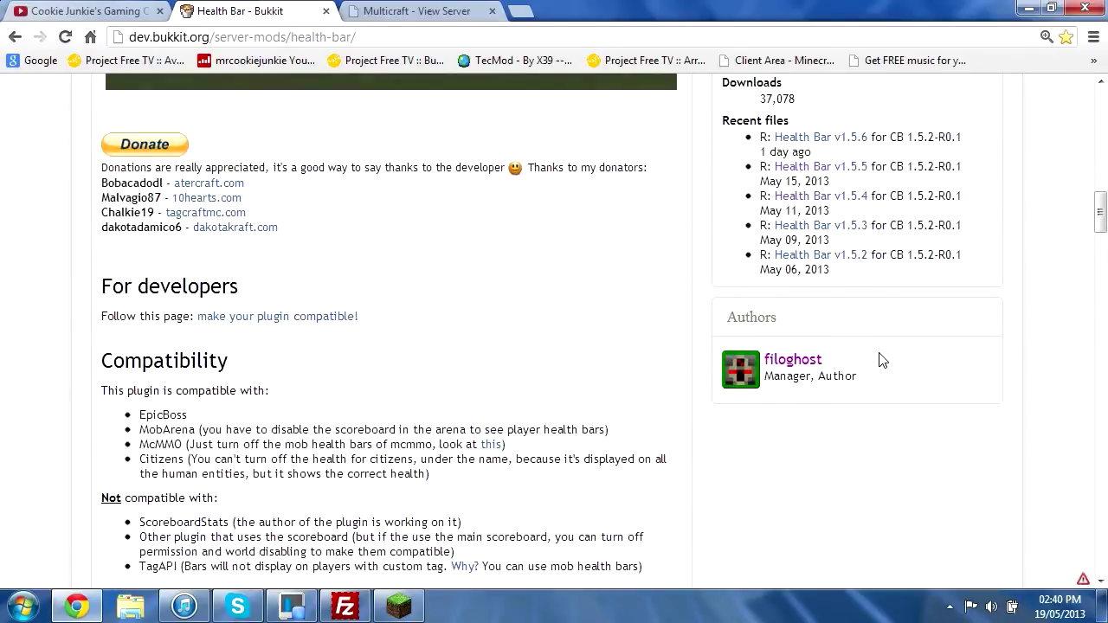
pyautogui.scroll(4, 876, 366)
pyautogui.scroll(7, 859, 376)
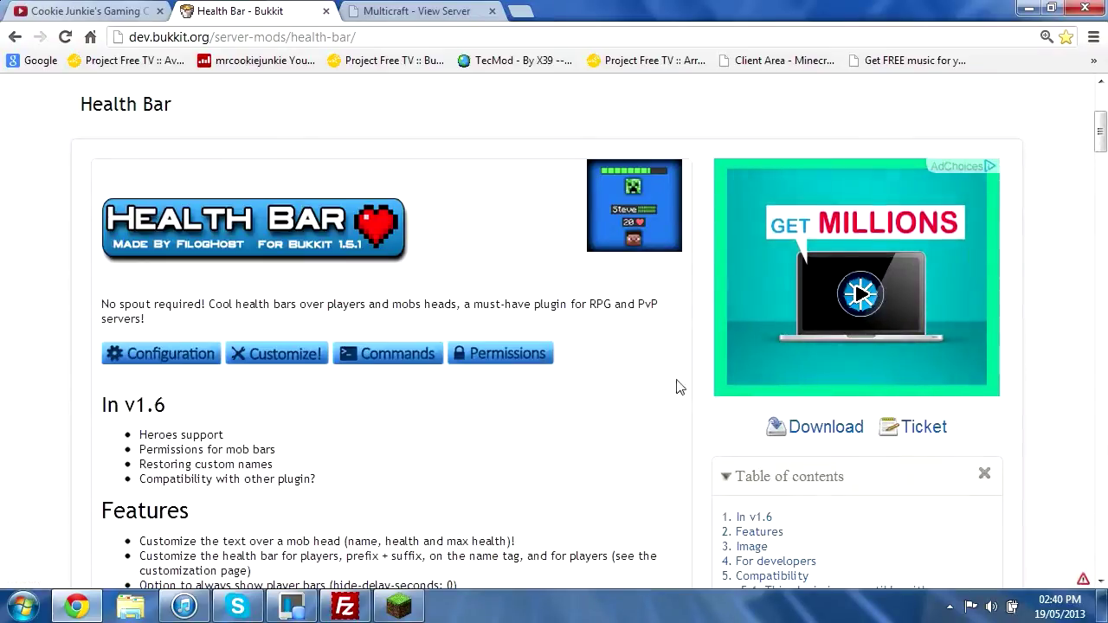
# Open the Health Bar v1.5.6 entry among the plugin's recent files and download its zip archive.
pyautogui.scroll(-7, 644, 354)
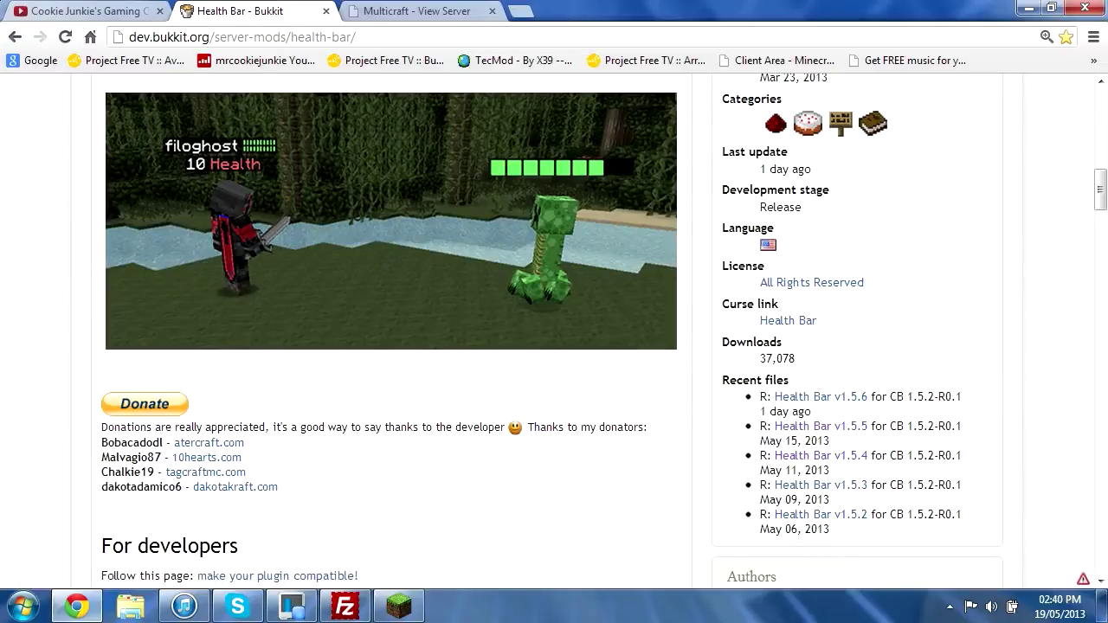
pyautogui.moveTo(904, 398)
pyautogui.mouseDown()
pyautogui.moveTo(769, 411)
pyautogui.moveTo(768, 398)
pyautogui.mouseUp()
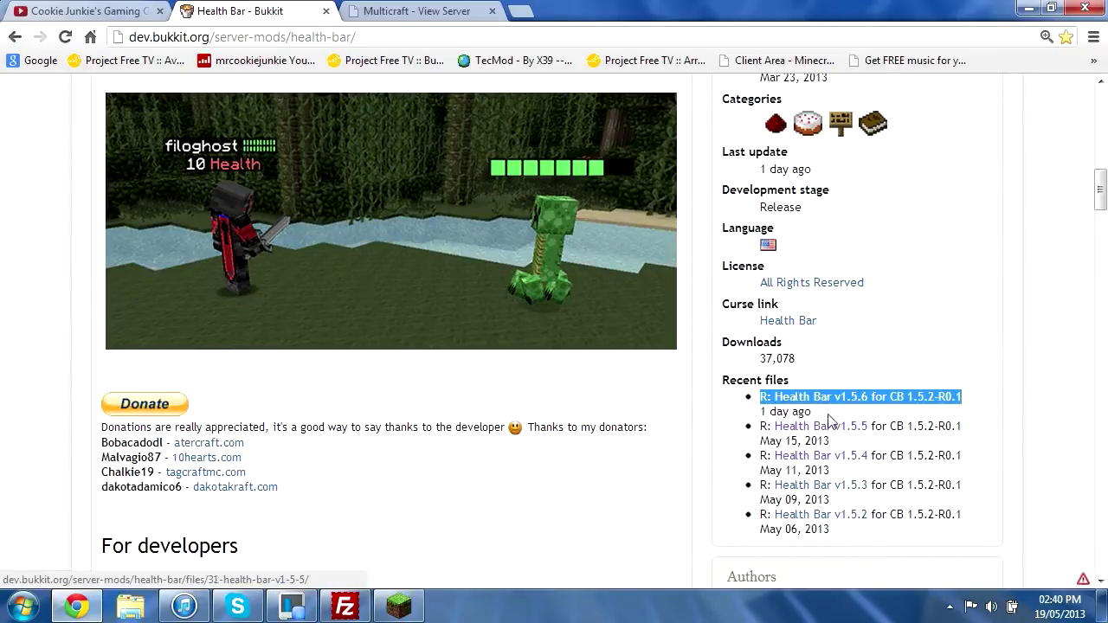
pyautogui.click(1004, 394)
pyautogui.click(818, 400)
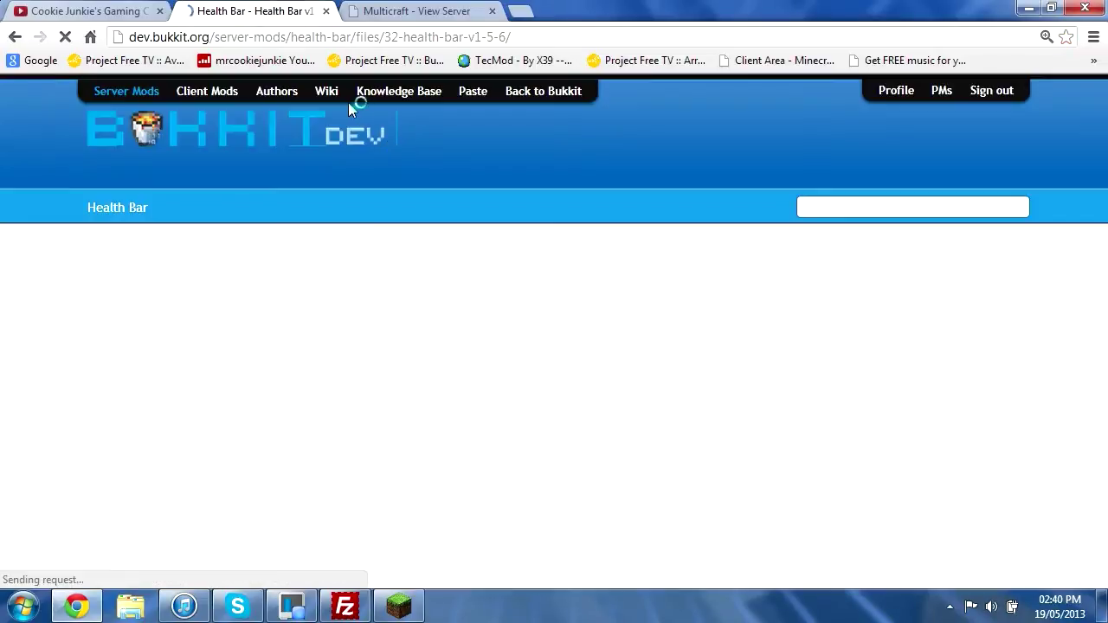
pyautogui.scroll(-3, 376, 390)
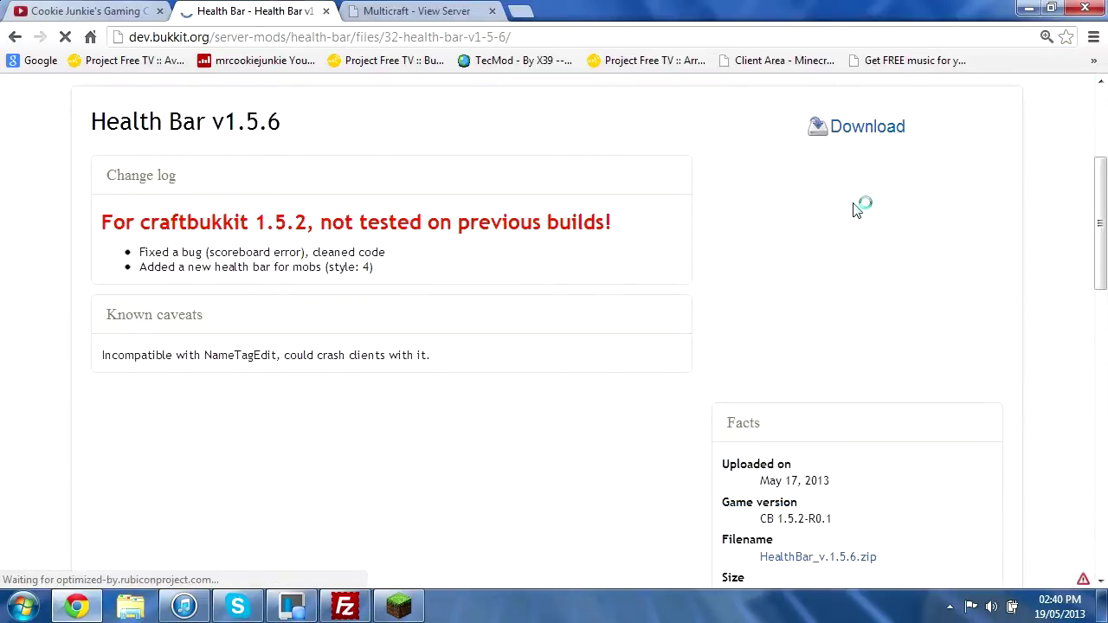
pyautogui.click(854, 128)
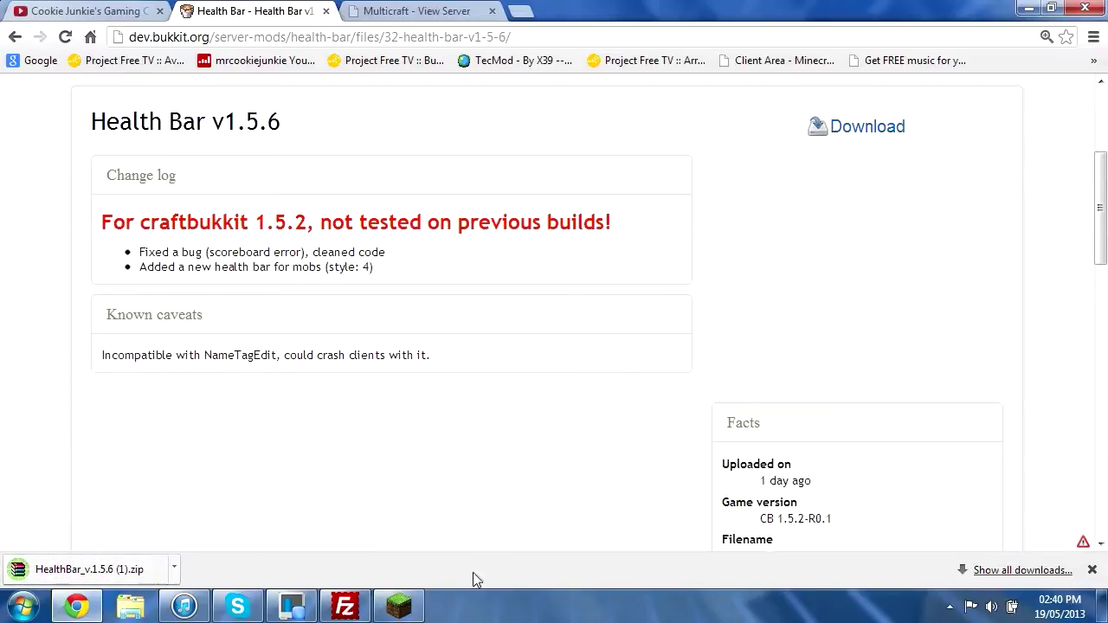
pyautogui.scroll(3, 199, 446)
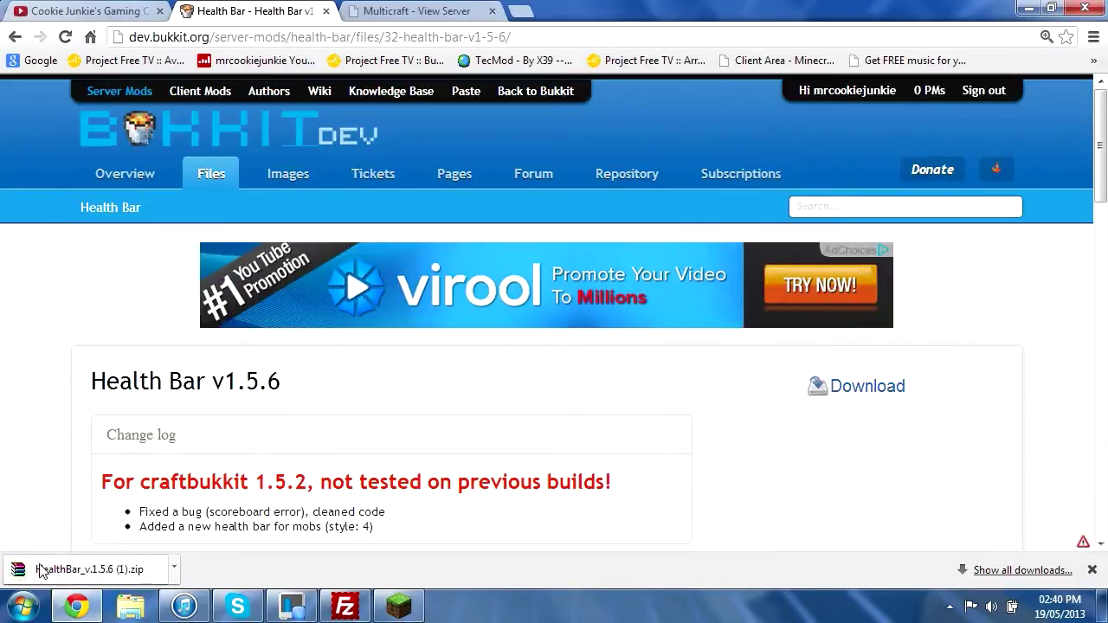
# Open the downloaded HealthBar_v.1.5.6 (1).zip in WinRAR and examine its HealthBar folder and HealthBar.jar.
pyautogui.click(41, 571)
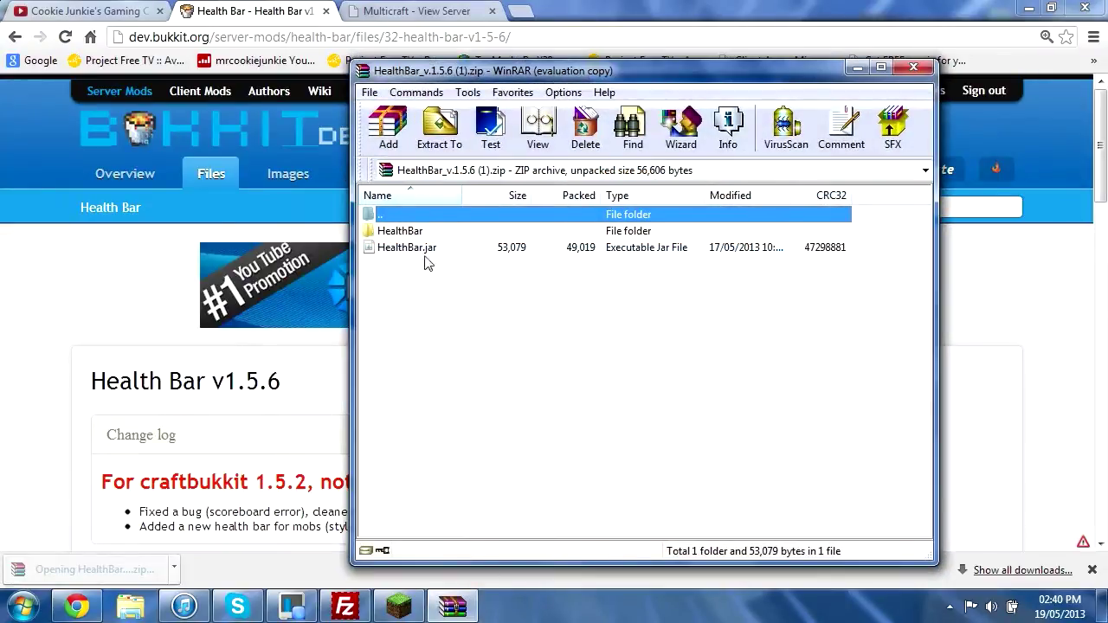
pyautogui.click(776, 245)
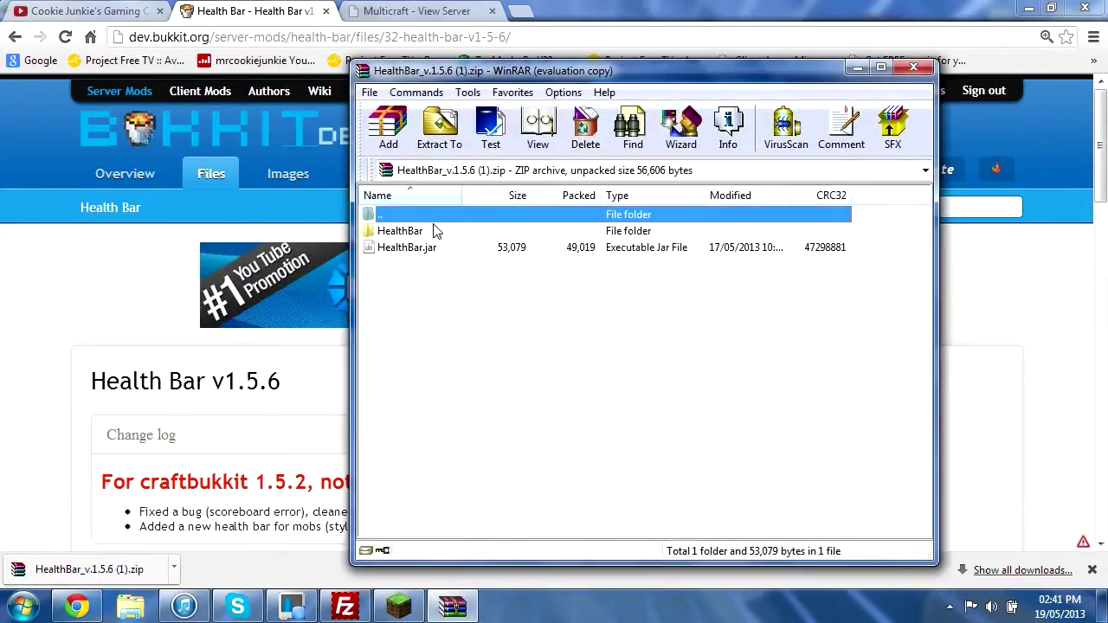
pyautogui.click(423, 231)
pyautogui.moveTo(406, 287)
pyautogui.mouseDown()
pyautogui.moveTo(412, 234)
pyautogui.moveTo(421, 336)
pyautogui.moveTo(424, 216)
pyautogui.moveTo(431, 233)
pyautogui.mouseUp()
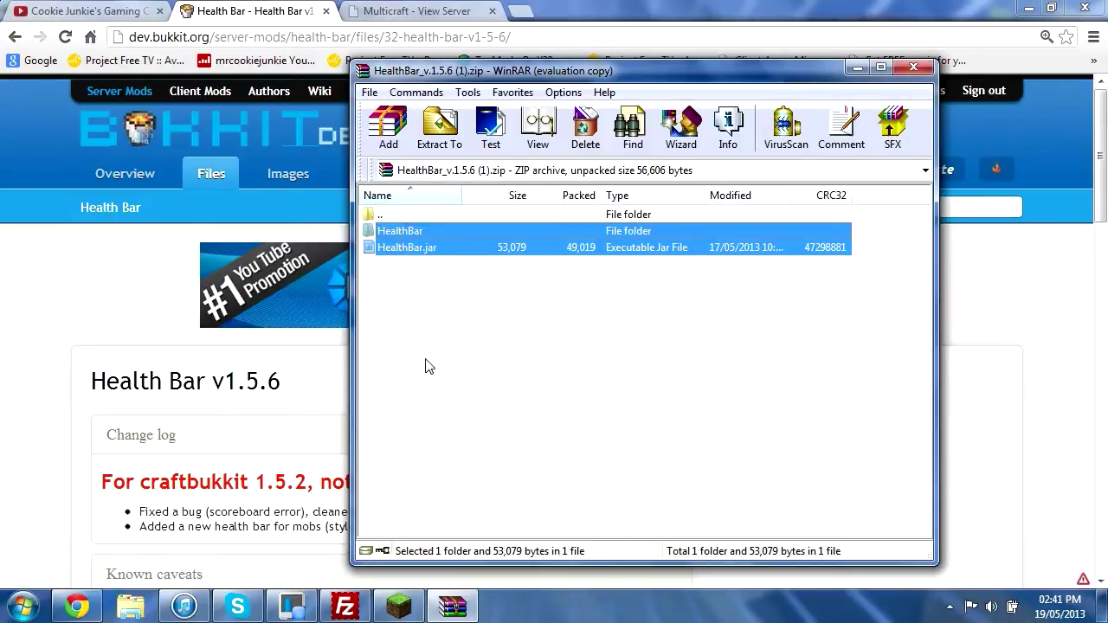
pyautogui.click(422, 331)
pyautogui.click(421, 230)
pyautogui.click(428, 271)
pyautogui.click(432, 248)
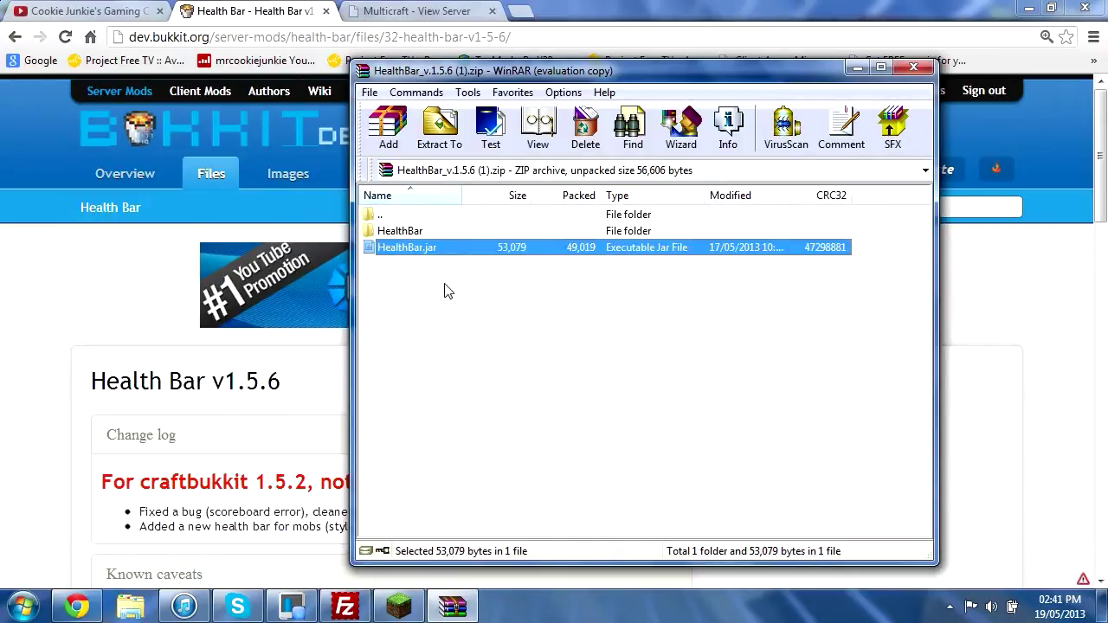
# Look through the configuration files in the archive's HealthBar folder, return to the root and select HealthBar.jar.
pyautogui.doubleClick(437, 234)
pyautogui.moveTo(444, 382); pyautogui.dragTo(433, 210)
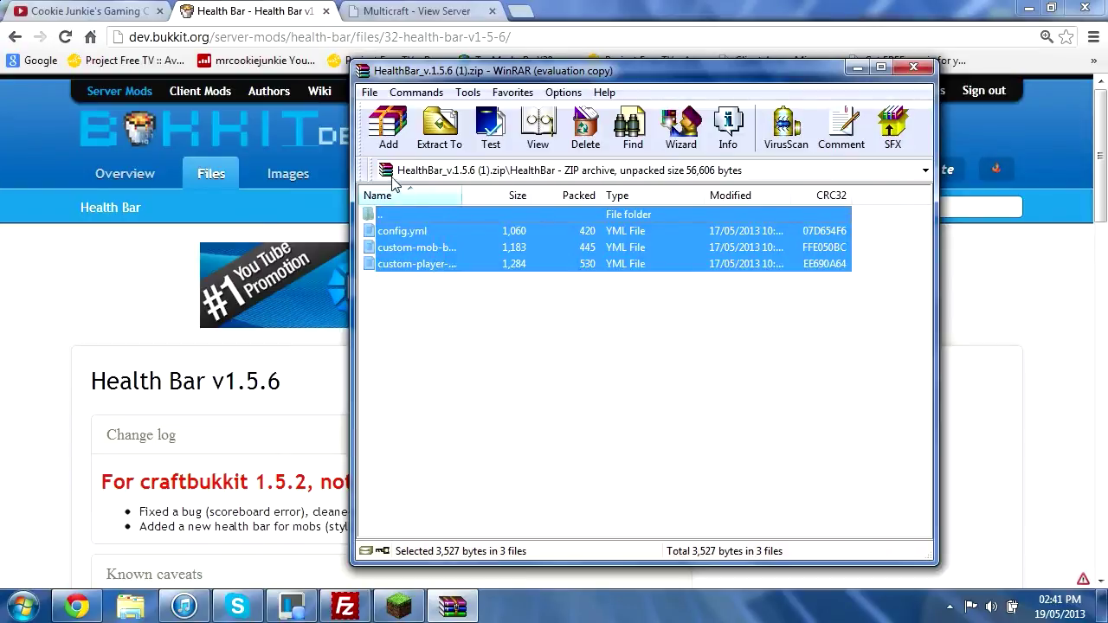
pyautogui.doubleClick(422, 214)
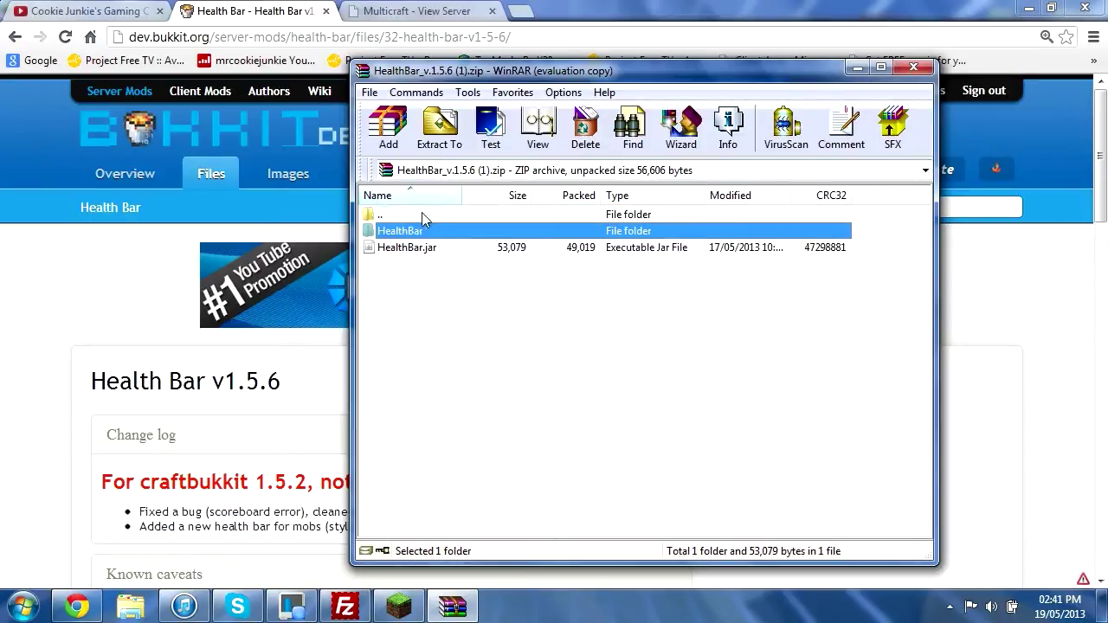
pyautogui.click(413, 249)
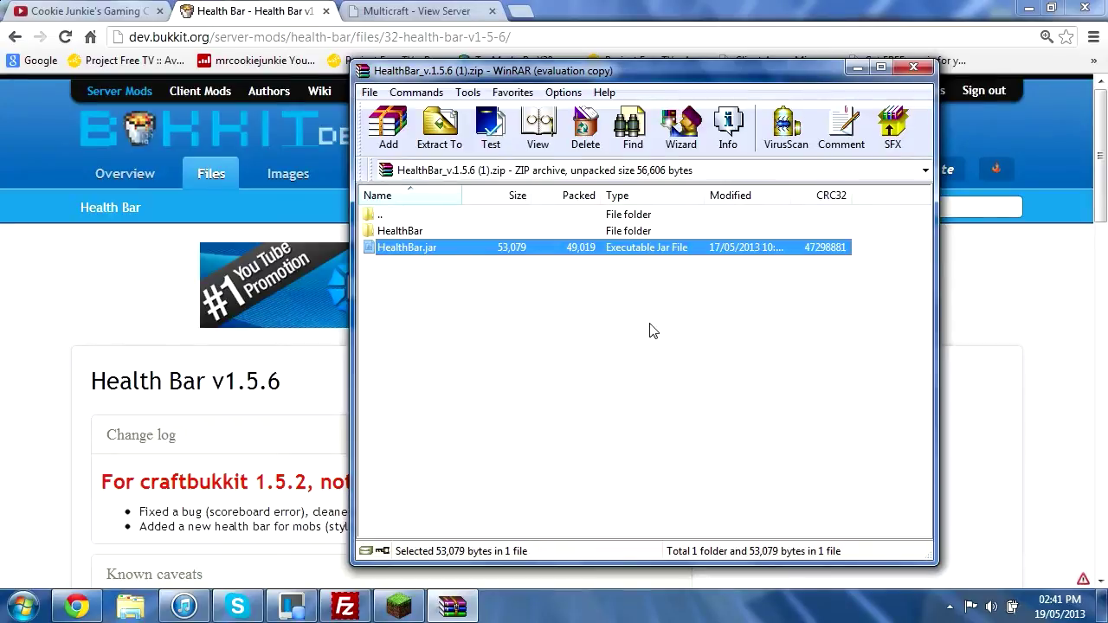
# Switch to FileZilla, place the WinRAR window beside it, and open the server's plugins folder from the root directory.
pyautogui.click(344, 606)
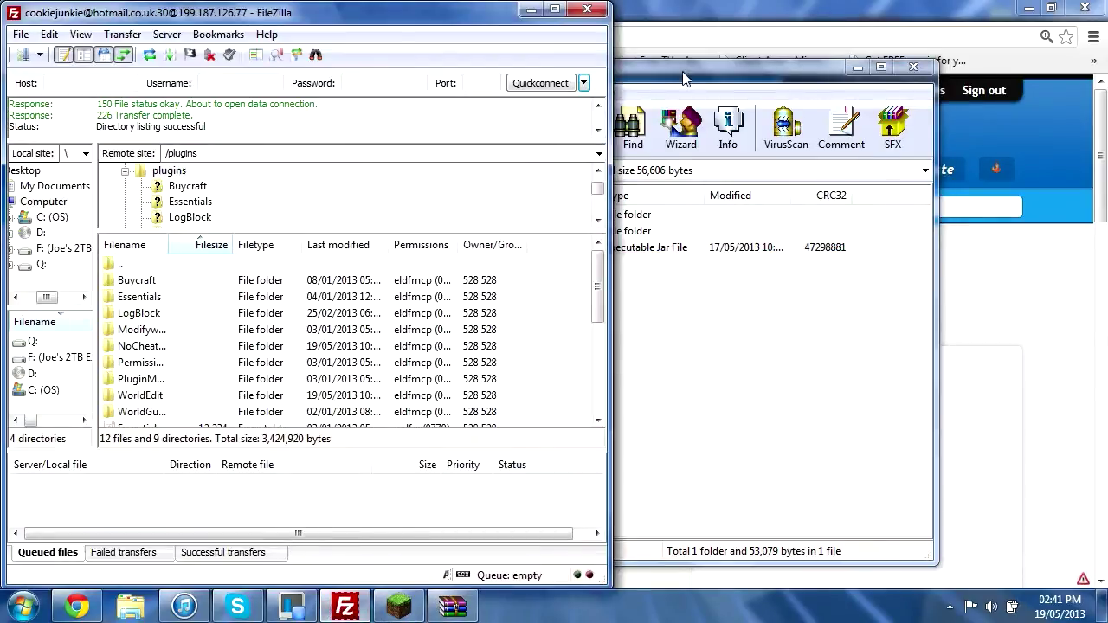
pyautogui.moveTo(686, 79); pyautogui.dragTo(1107, 22)
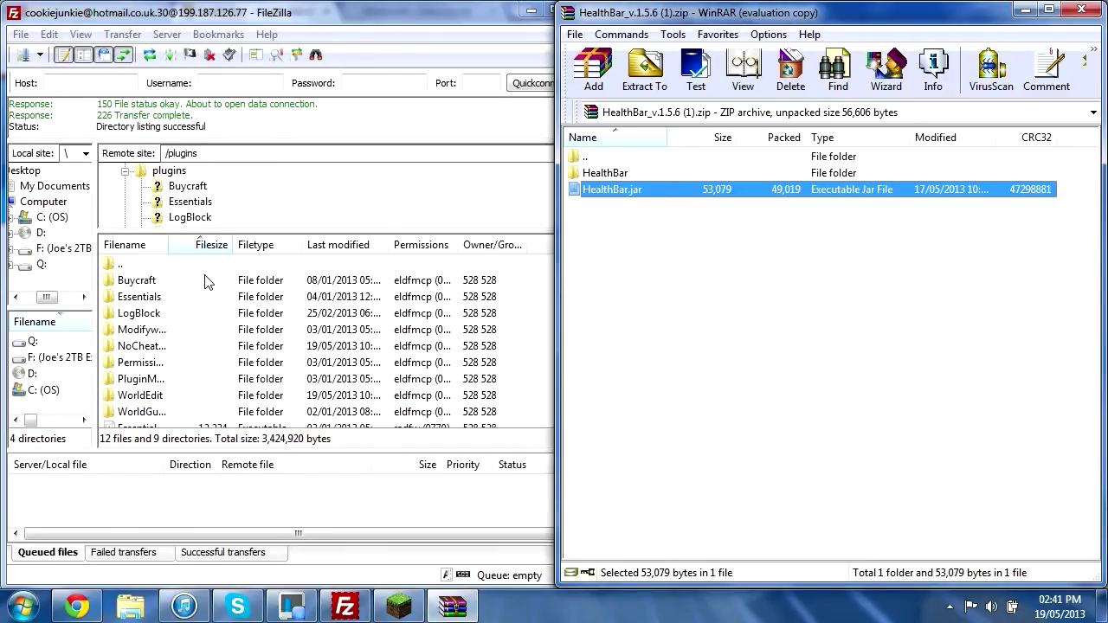
pyautogui.click(156, 171)
pyautogui.click(139, 172)
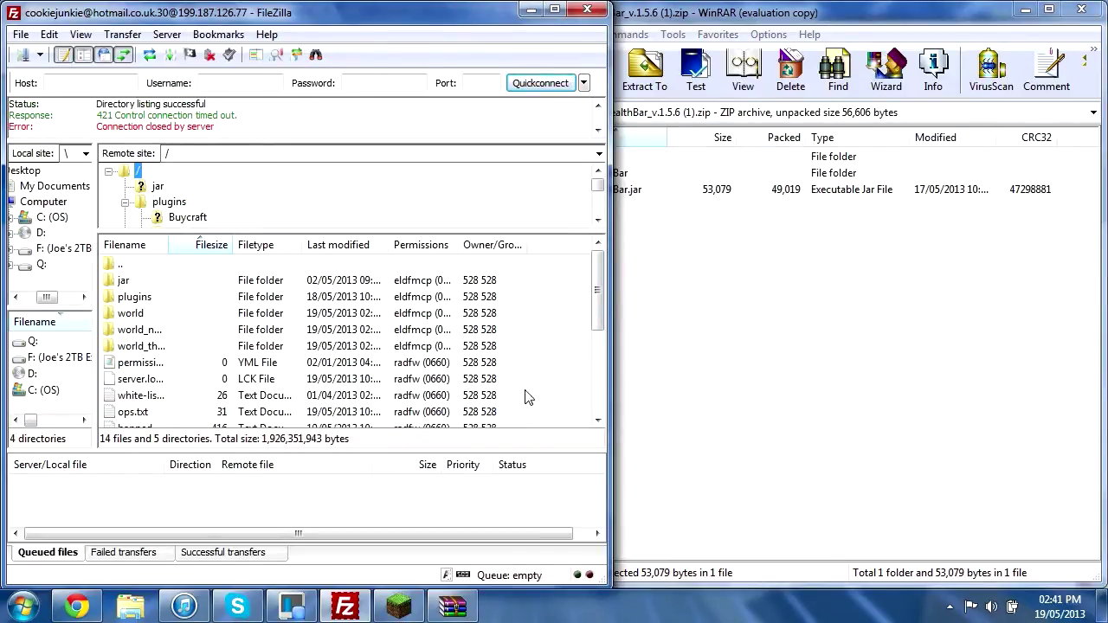
pyautogui.doubleClick(139, 297)
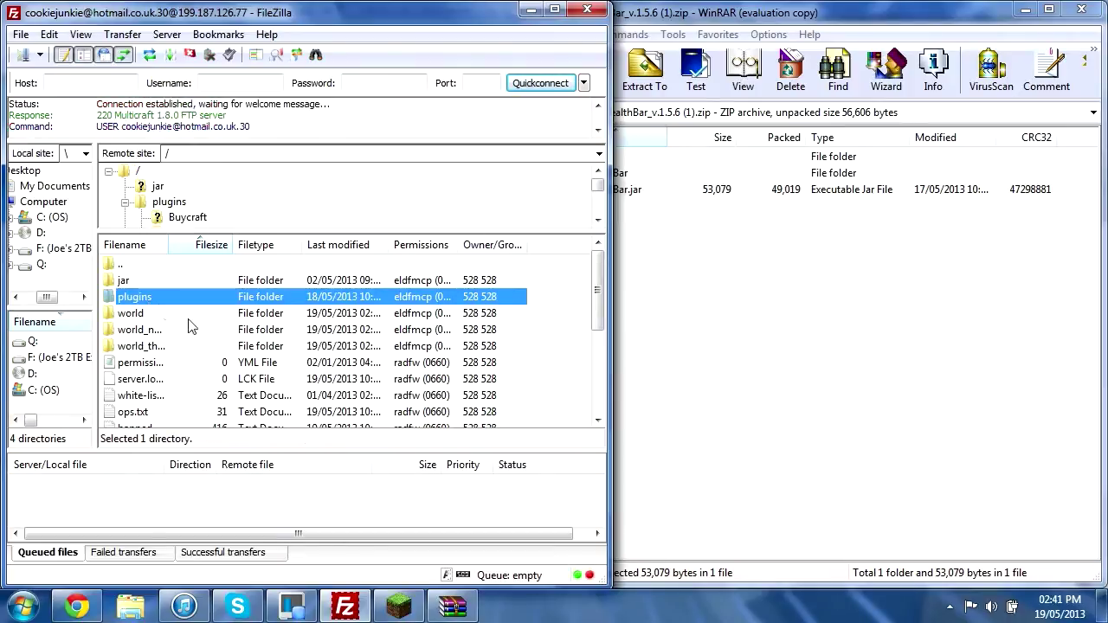
pyautogui.scroll(-4, 286, 311)
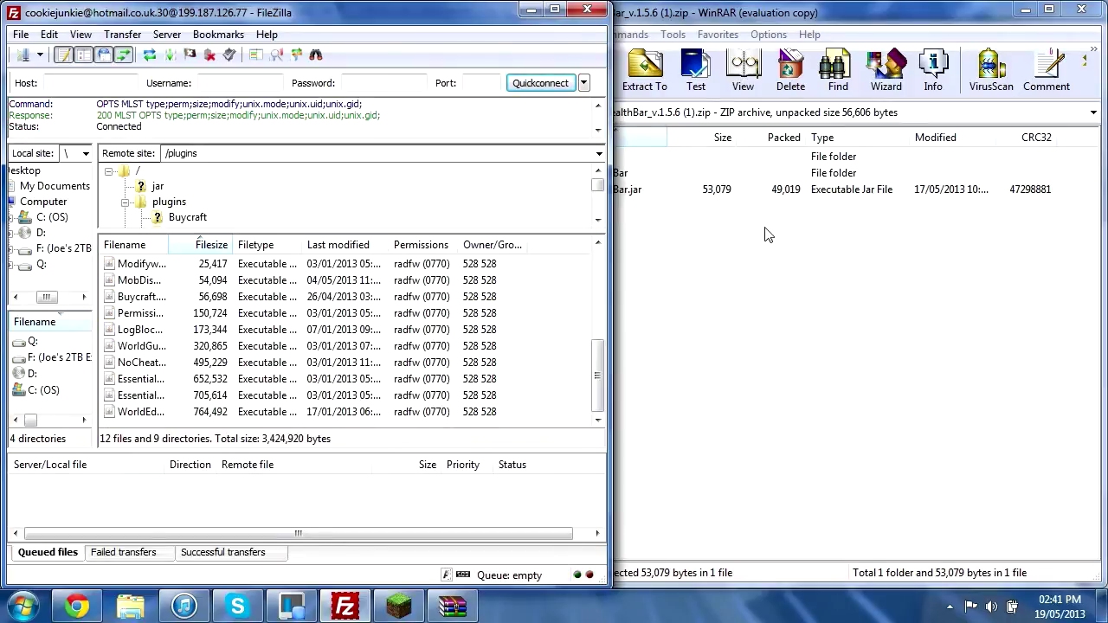
# Upload HealthBar.jar from the WinRAR archive to the server's /plugins folder in FileZilla.
pyautogui.click(765, 234)
pyautogui.click(694, 188)
pyautogui.click(633, 171)
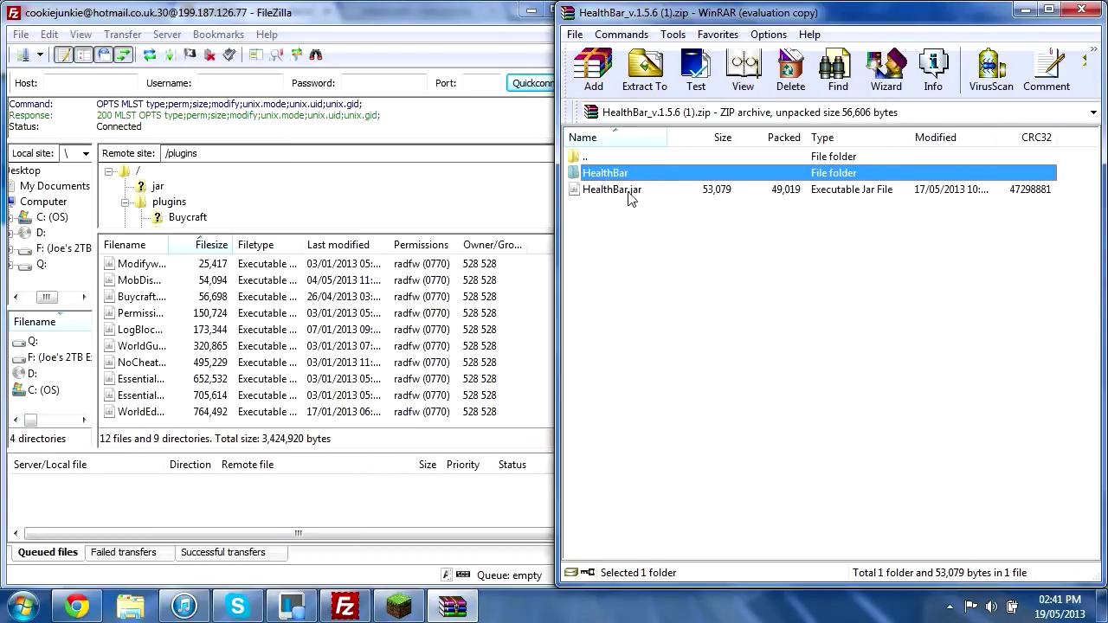
pyautogui.moveTo(630, 223); pyautogui.dragTo(632, 176)
pyautogui.click(631, 210)
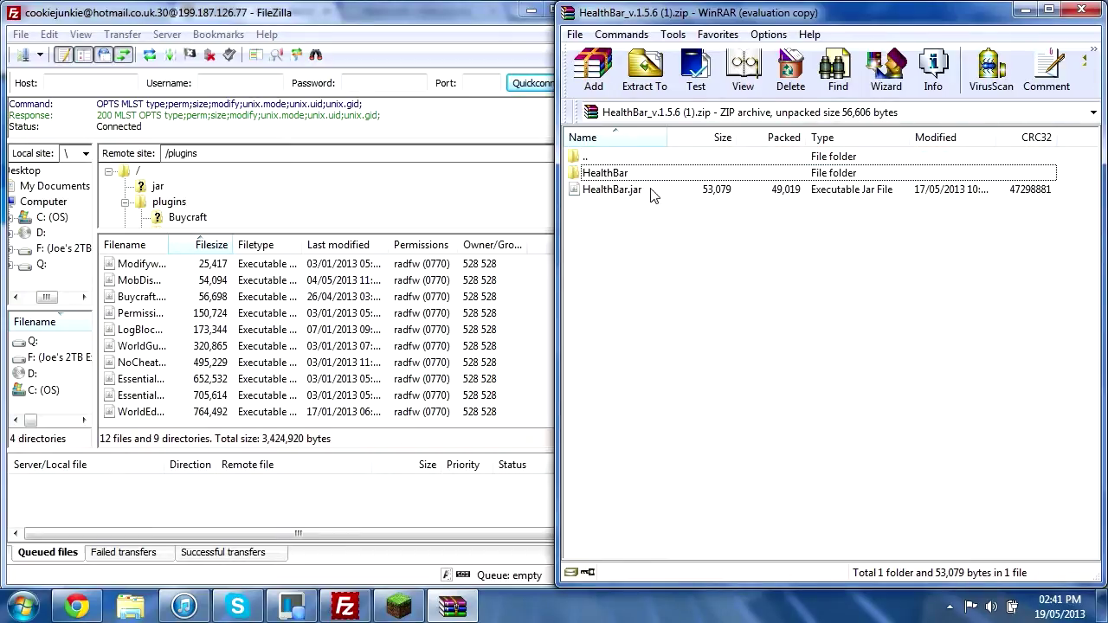
pyautogui.click(650, 192)
pyautogui.click(605, 175)
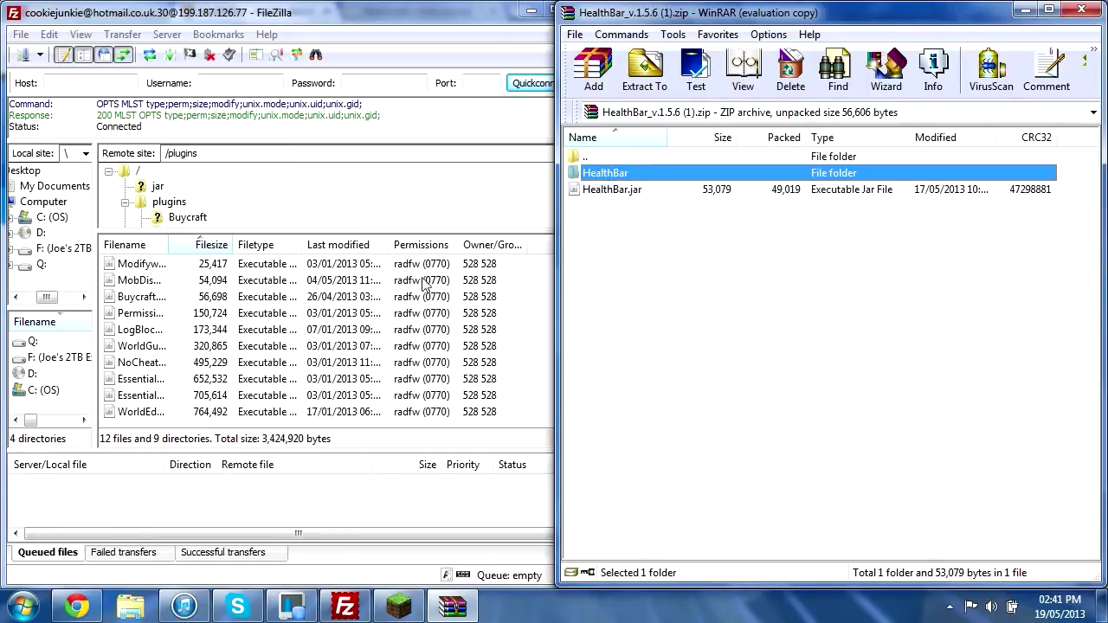
pyautogui.click(650, 189)
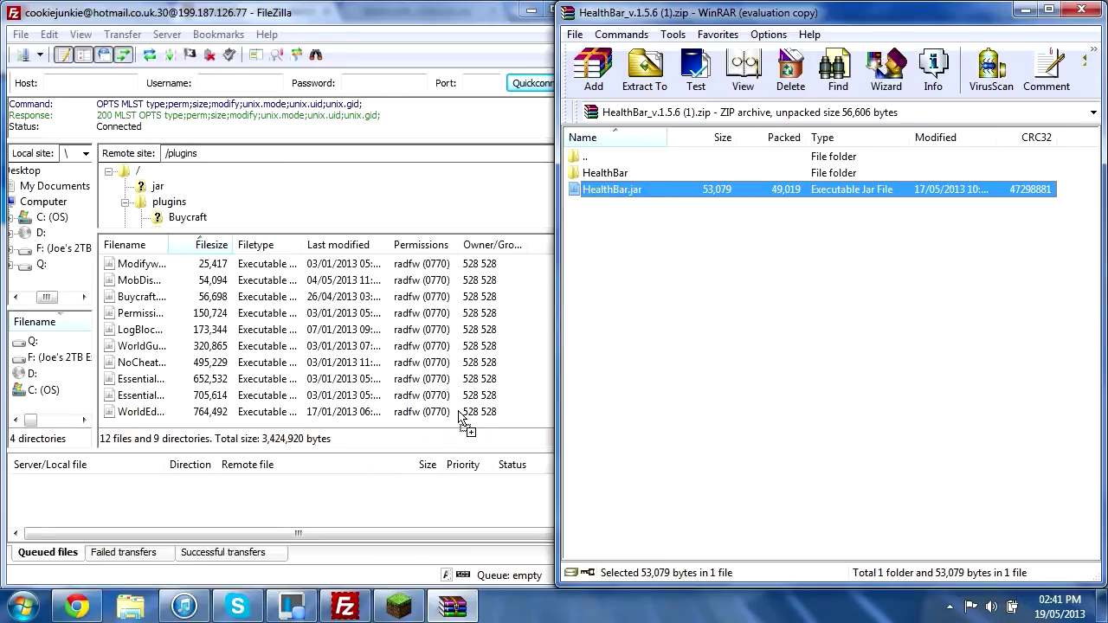
pyautogui.moveTo(545, 413); pyautogui.dragTo(541, 415)
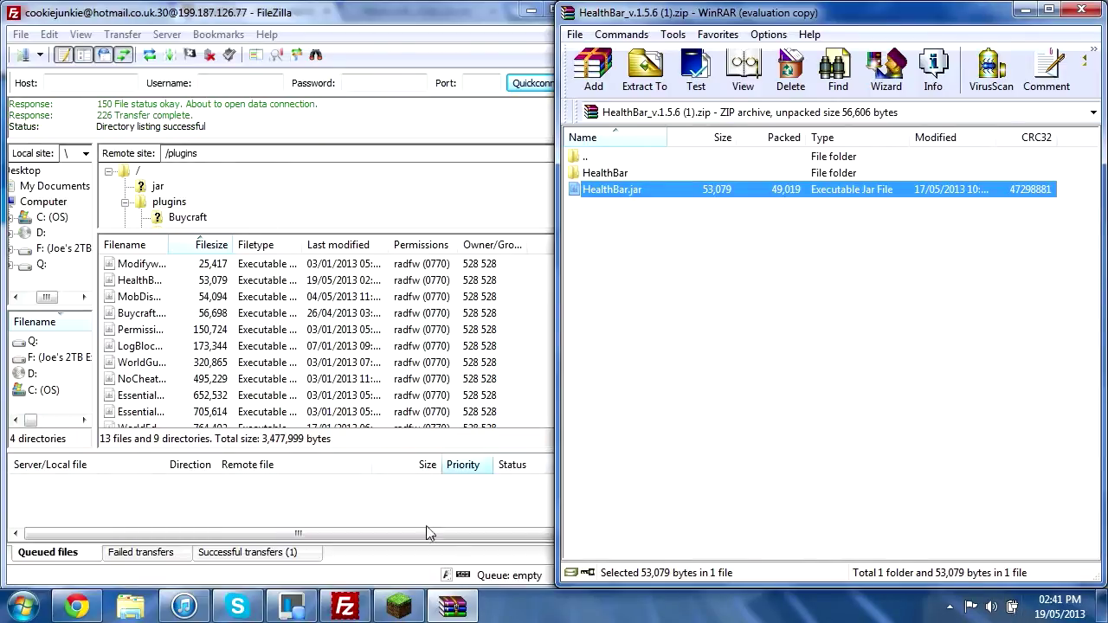
# Switch to Minecraft, resume the game and run the /reload command on the server.
pyautogui.click(414, 606)
pyautogui.click(531, 176)
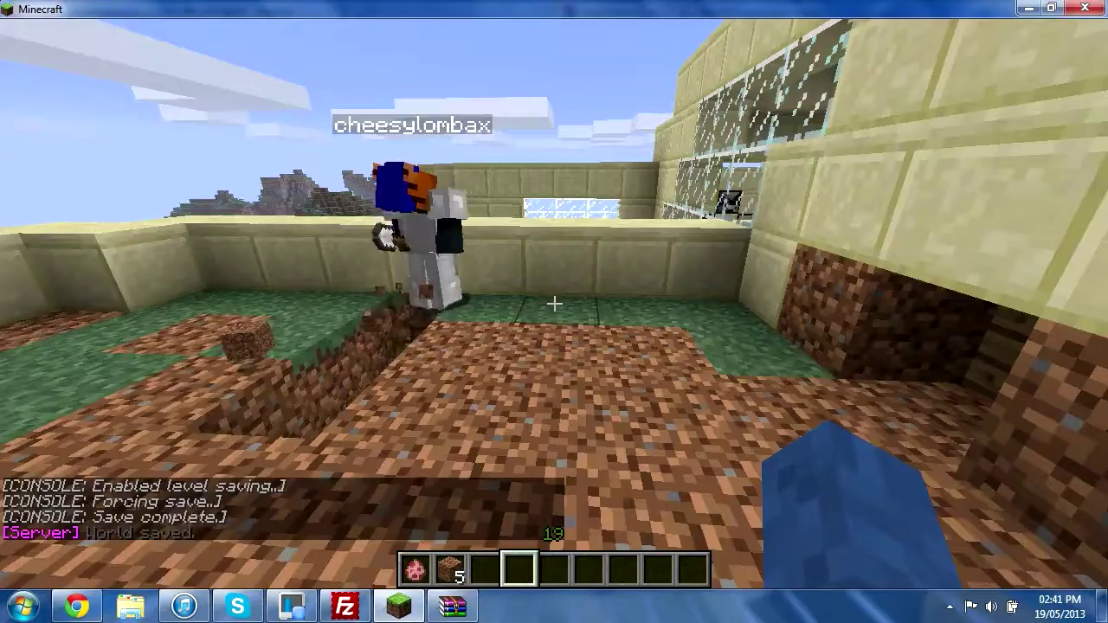
pyautogui.write('/relo')
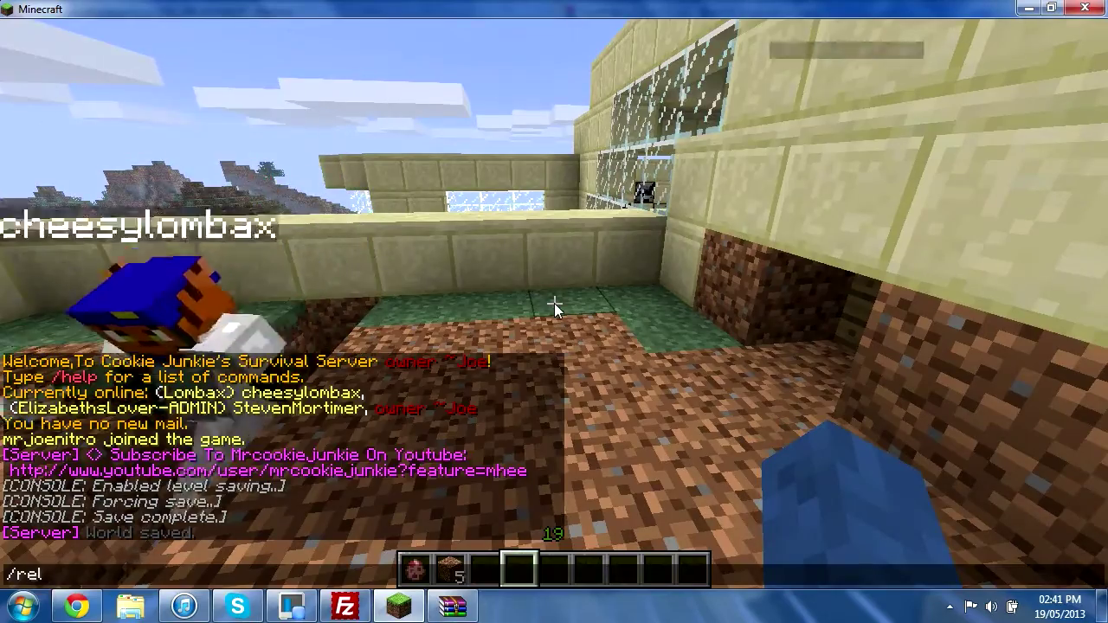
pyautogui.write('ad')
pyautogui.press('Return')
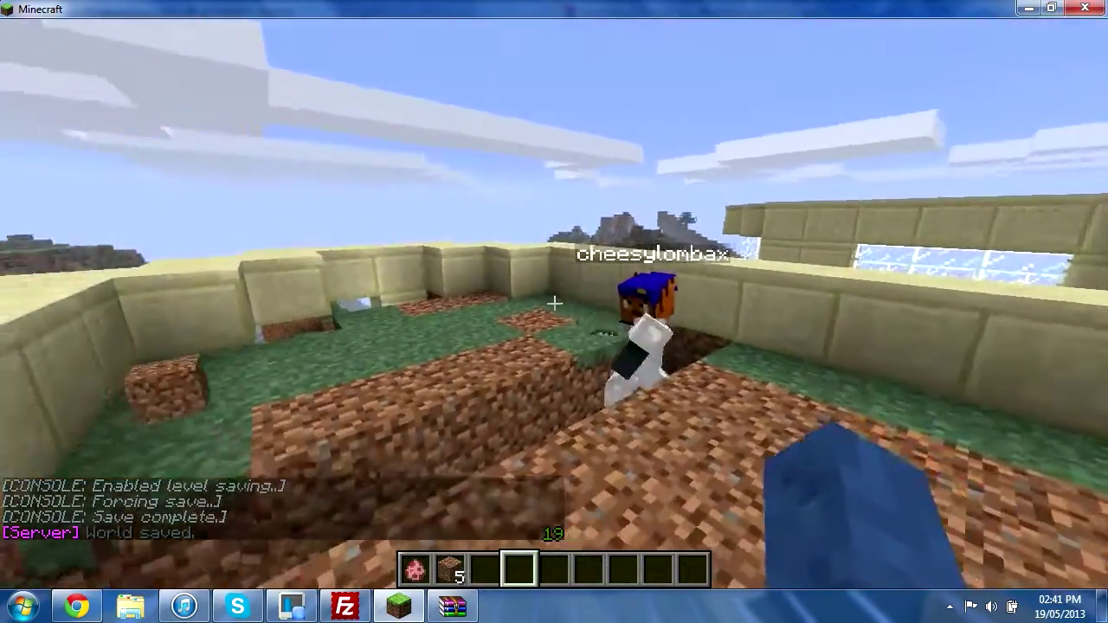
pyautogui.press('d')
pyautogui.press('space')
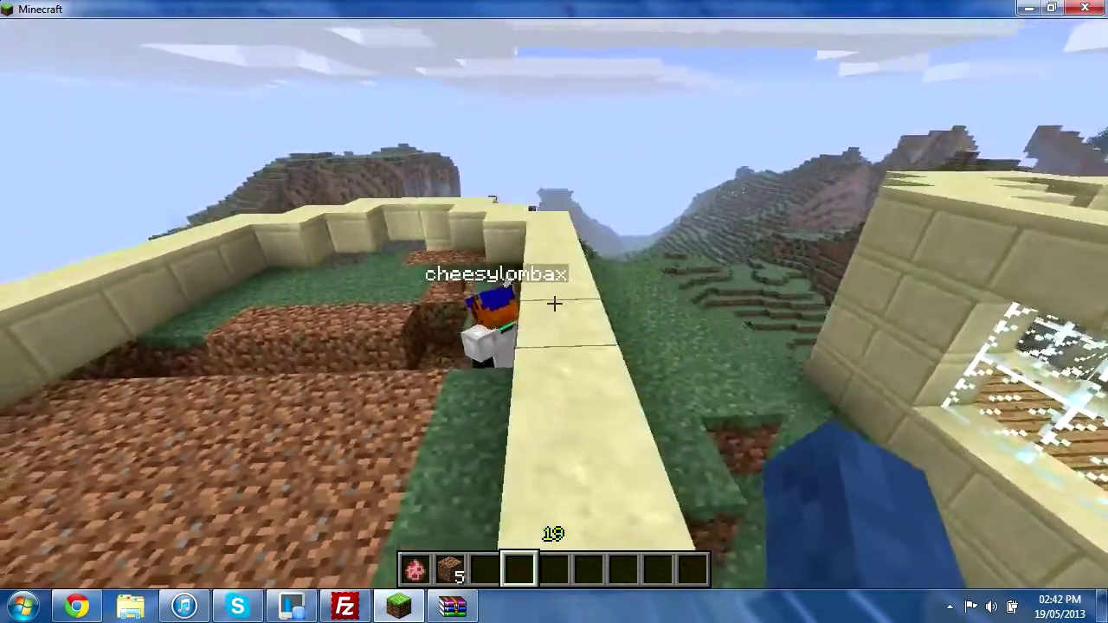
pyautogui.press('w')
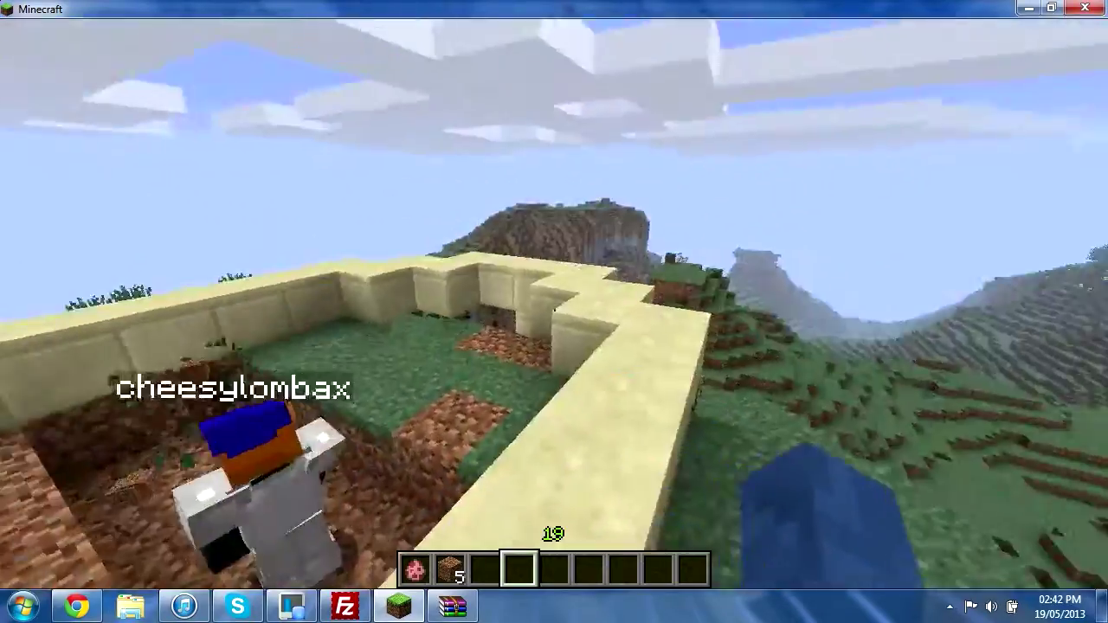
pyautogui.press('w')
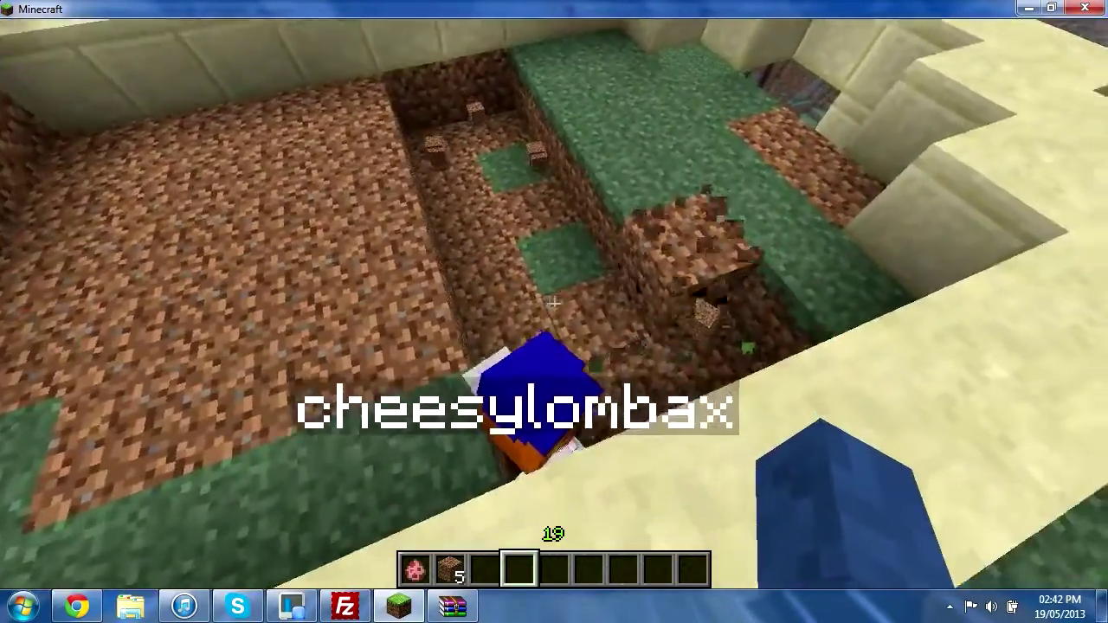
# List the server's plugins with the /pl command and reopen the chat input.
pyautogui.write('/pl')
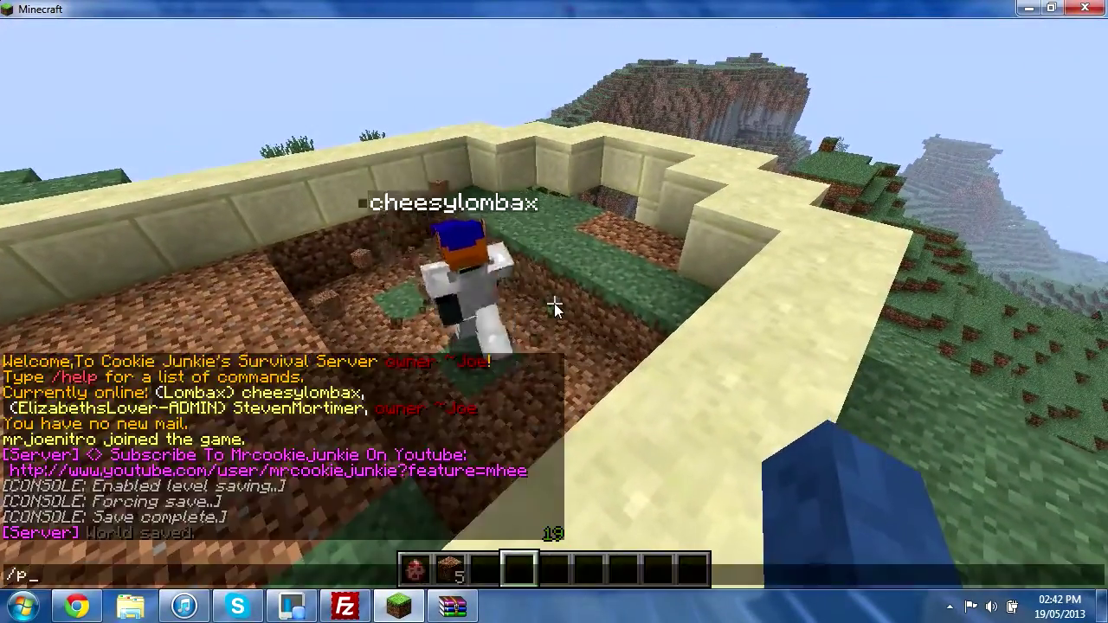
pyautogui.press('Return')
pyautogui.press('t')
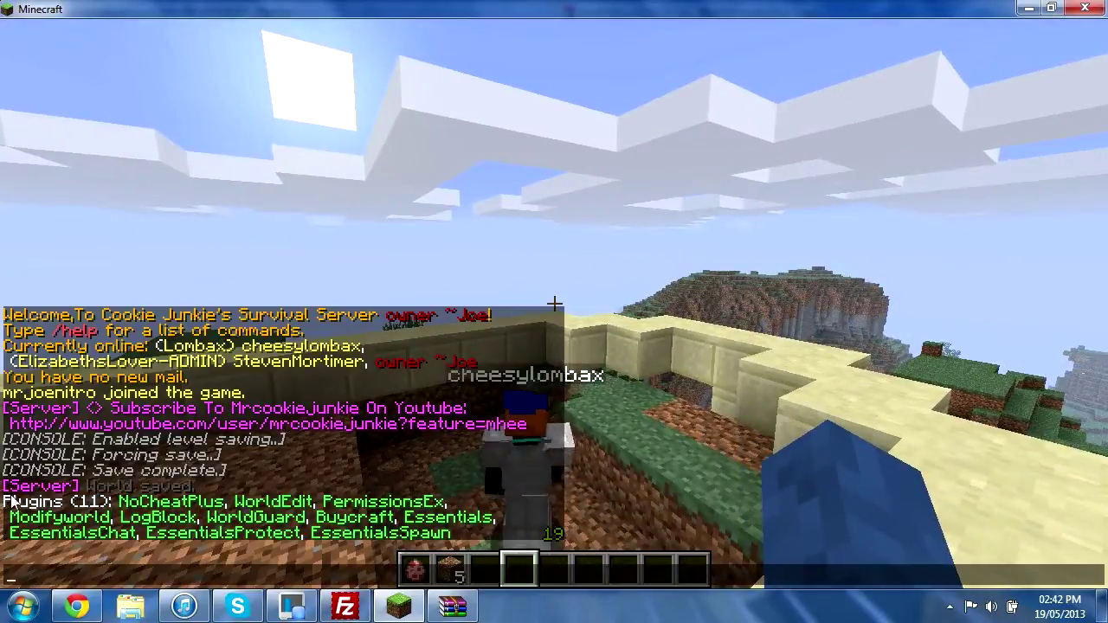
# Run the /reload command on the server and list its plugins to check for HealthBar.
pyautogui.write('/reloa')
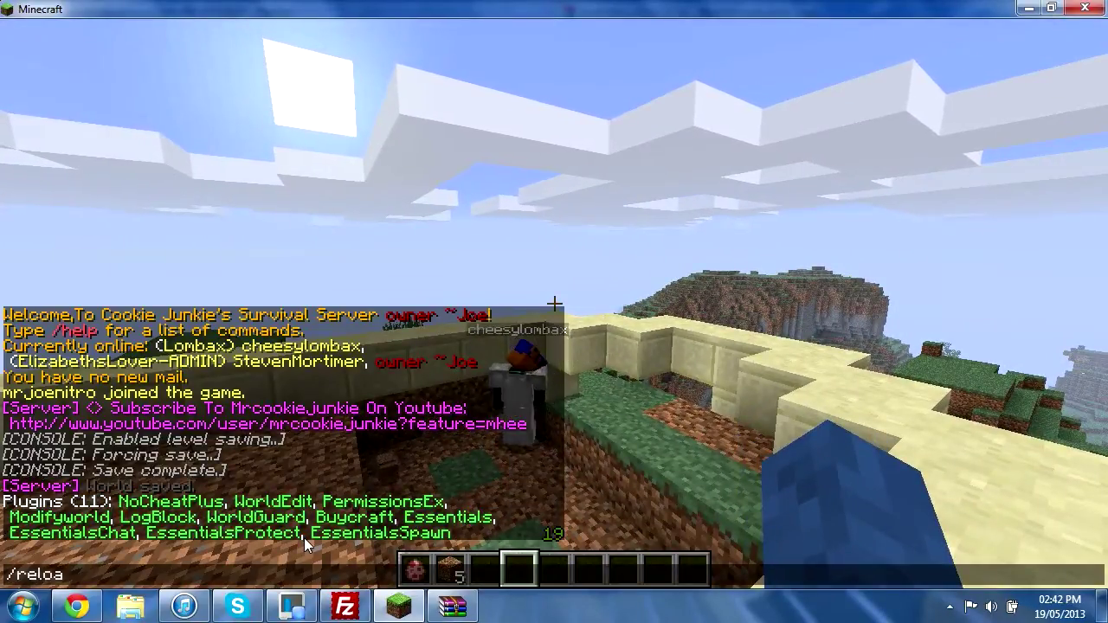
pyautogui.press('Escape')
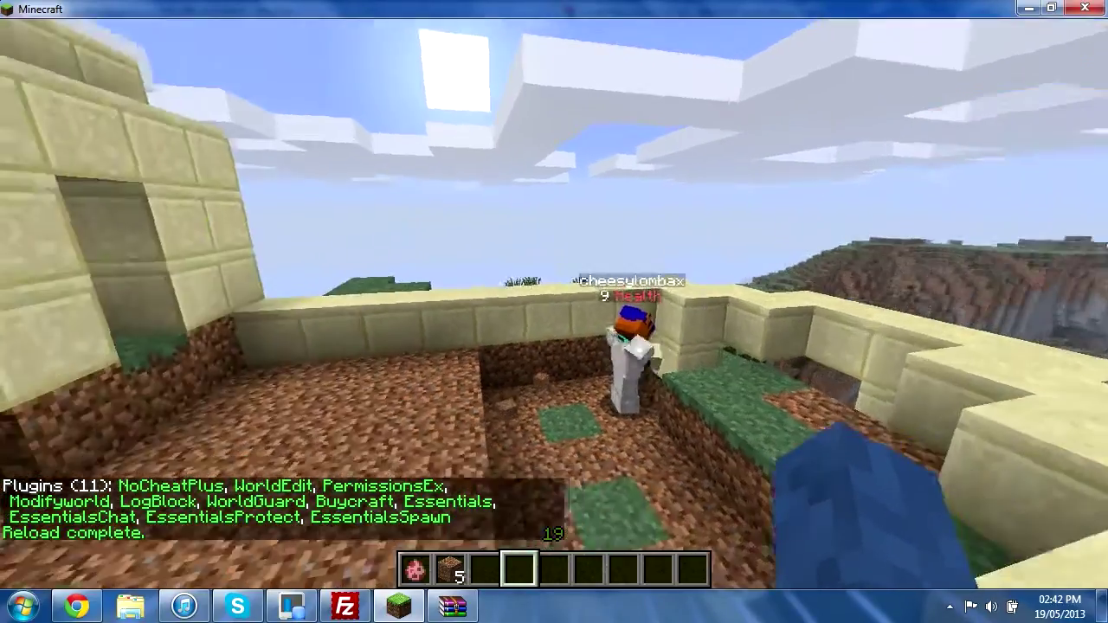
pyautogui.press('d')
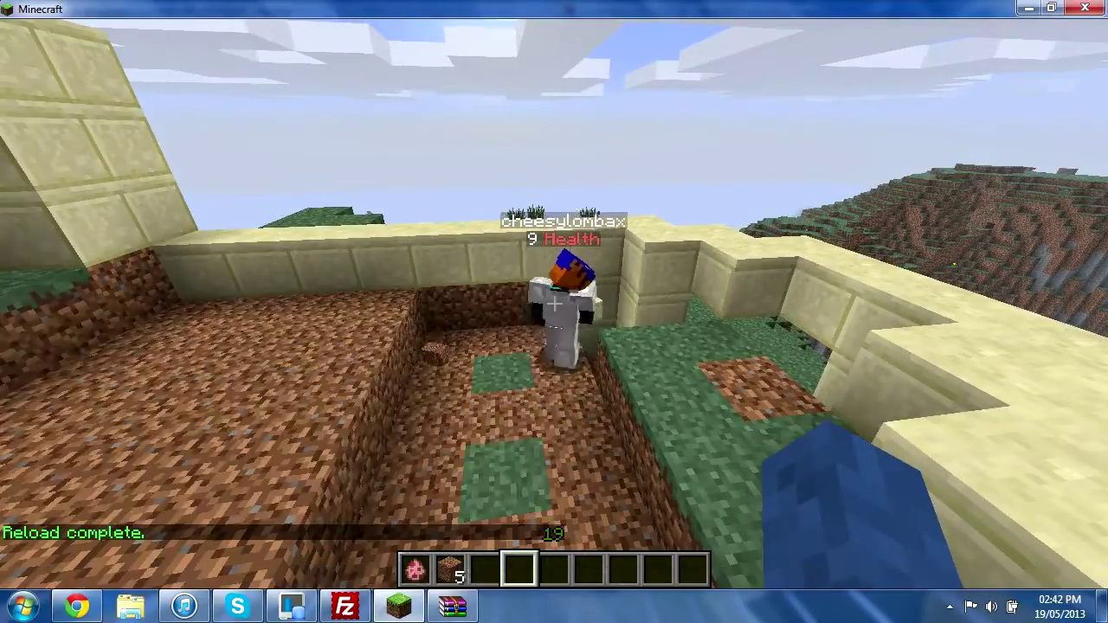
pyautogui.press('t')
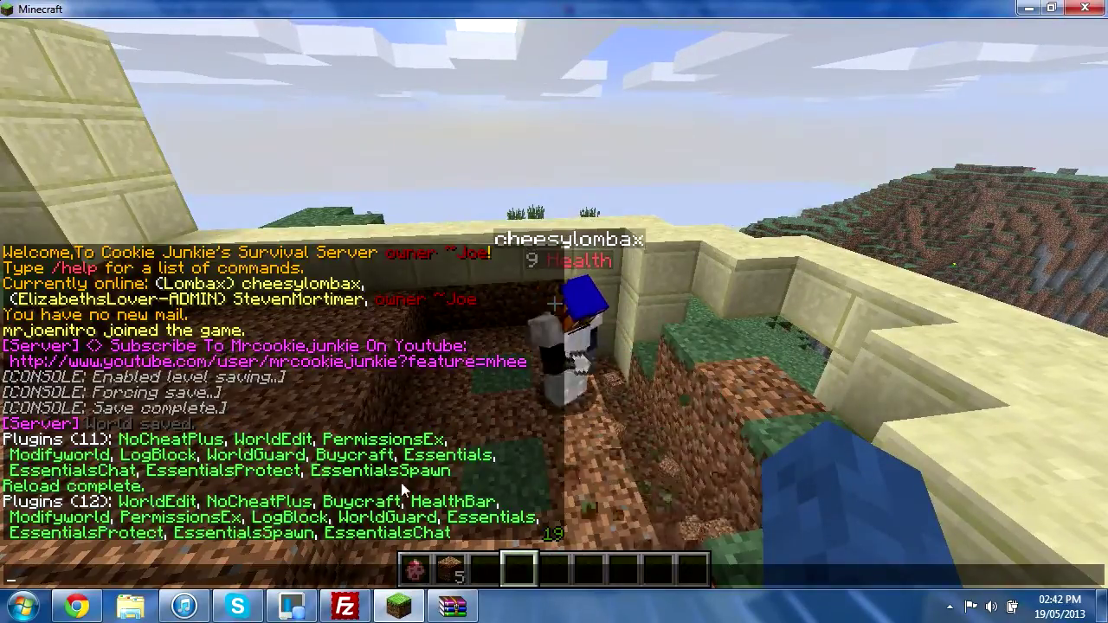
pyautogui.press('Escape')
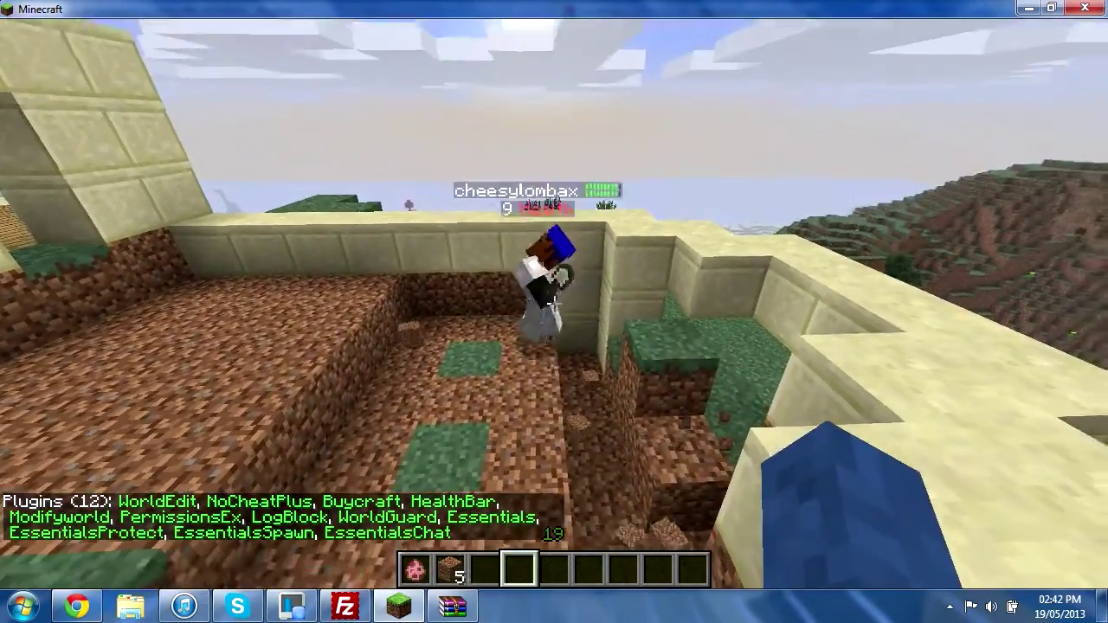
# Hit the other player several times to test the health bar beside and below their name.
pyautogui.click(555, 304)
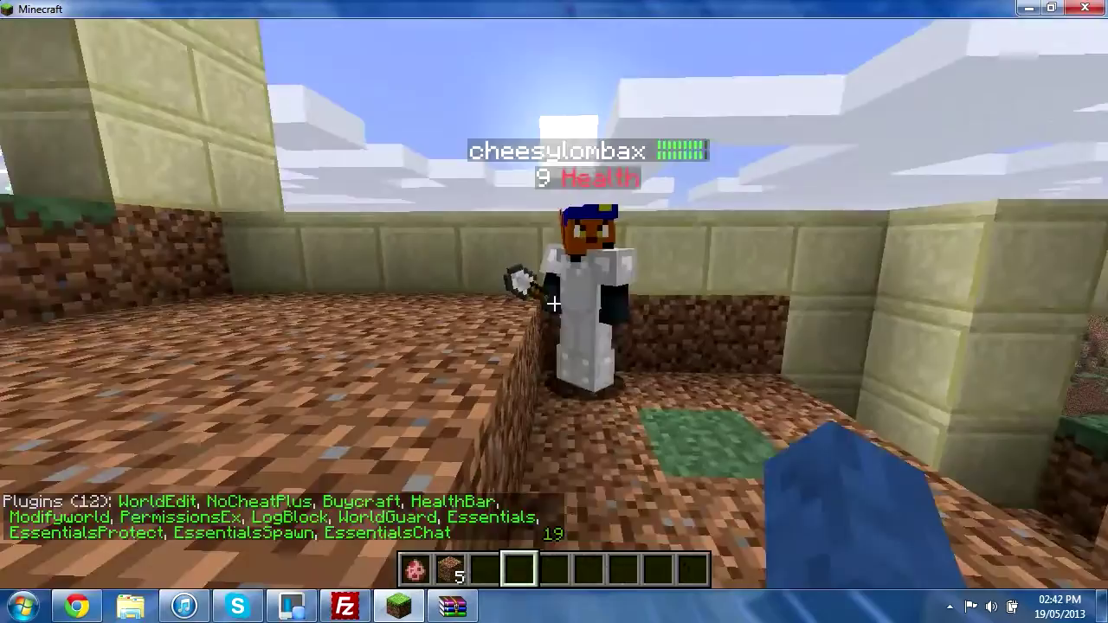
pyautogui.click(554, 303)
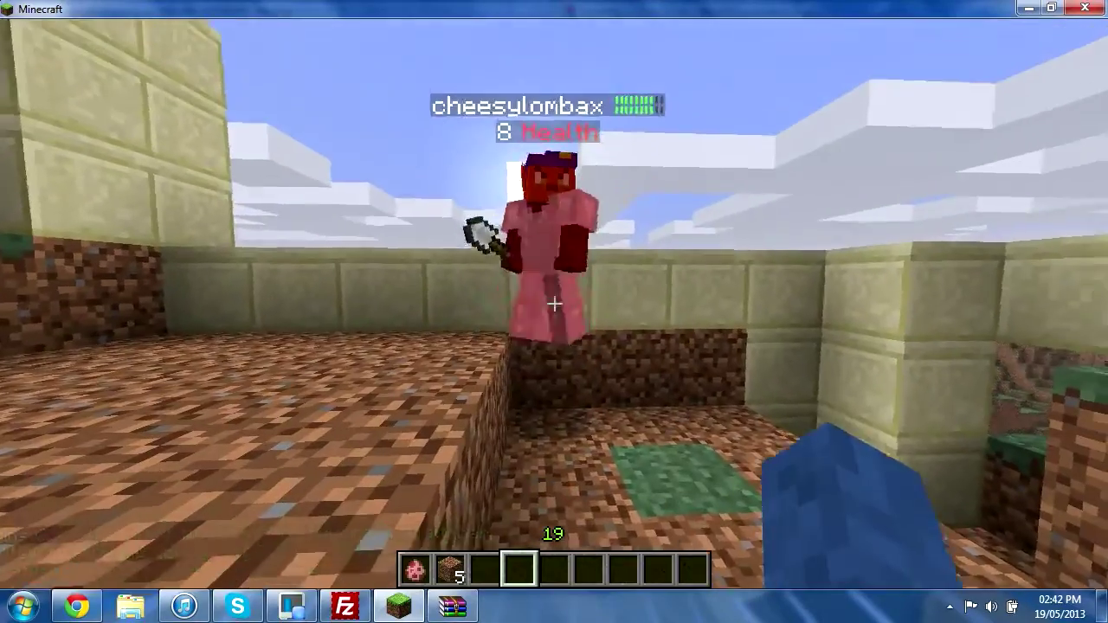
pyautogui.click(554, 304)
pyautogui.click(555, 303)
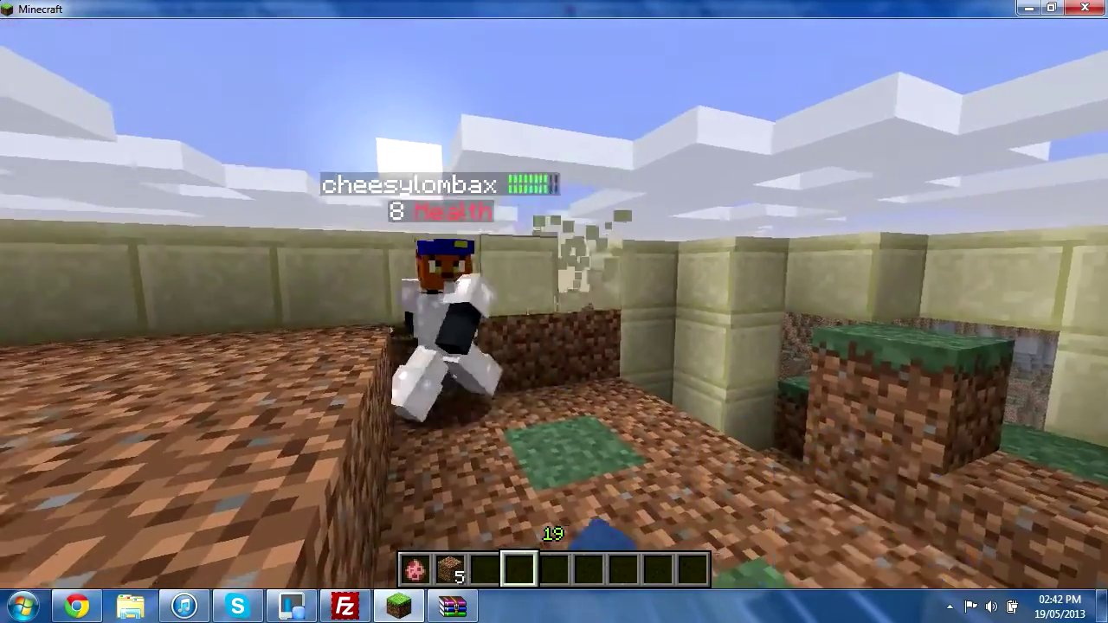
pyautogui.click(555, 303)
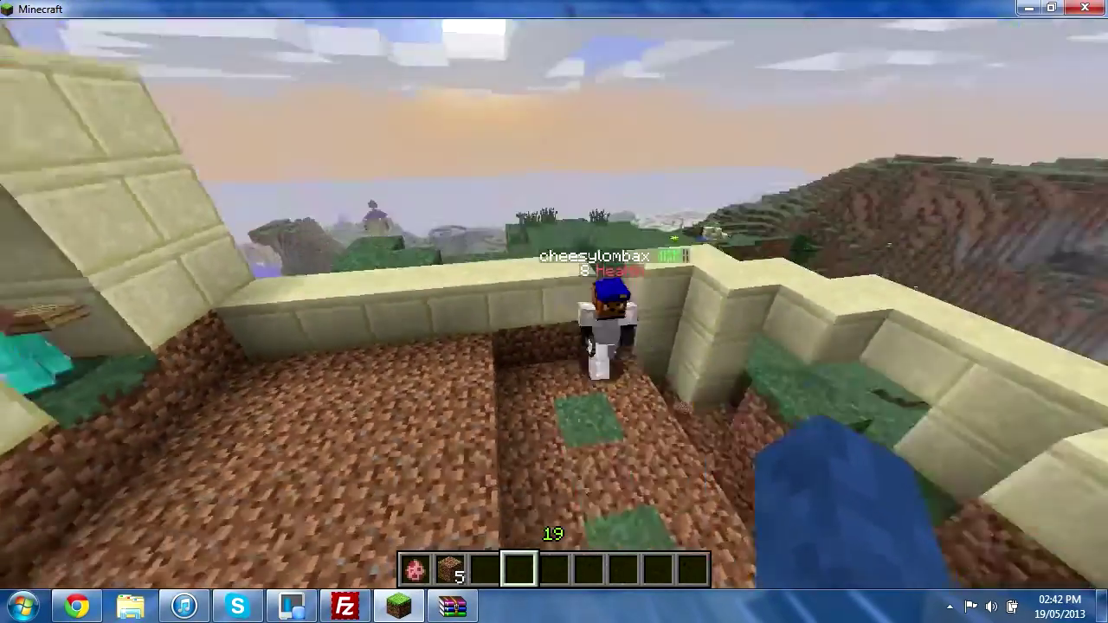
pyautogui.press('w')
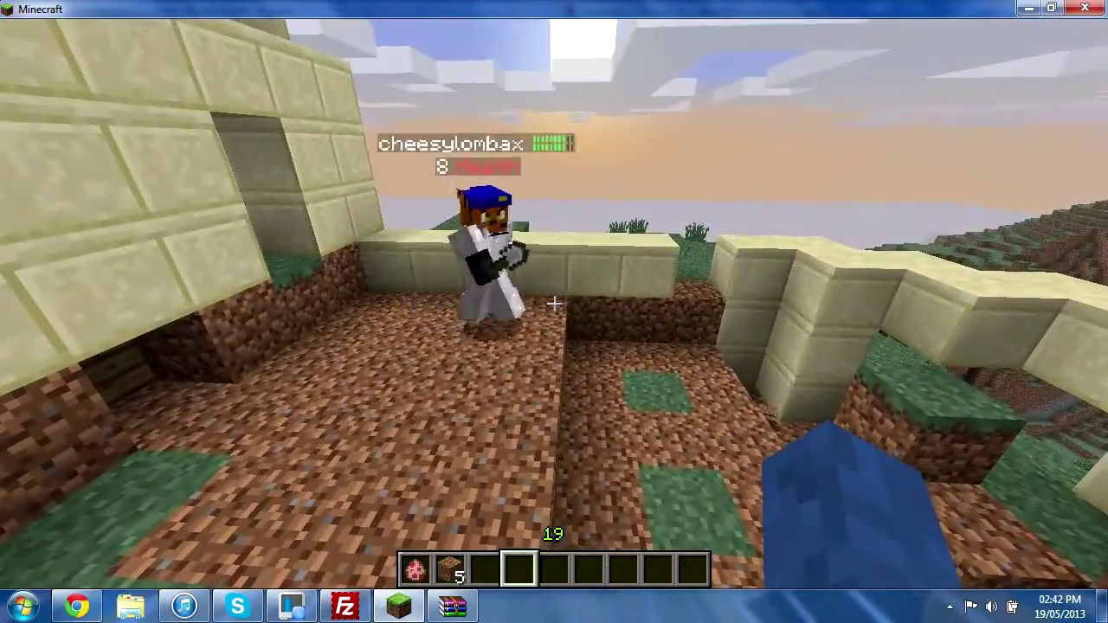
# Spawn a pig on the grass with the Spawn Pig egg and hit it to test the mob health bar.
pyautogui.press('Escape')
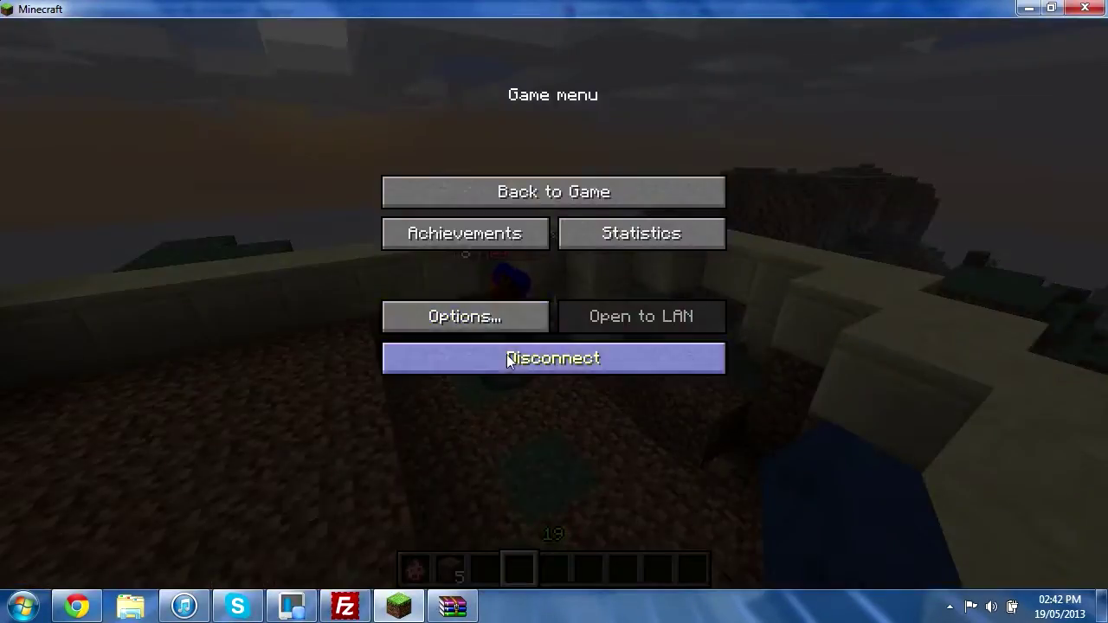
pyautogui.press('Escape')
pyautogui.scroll(3, 555, 304)
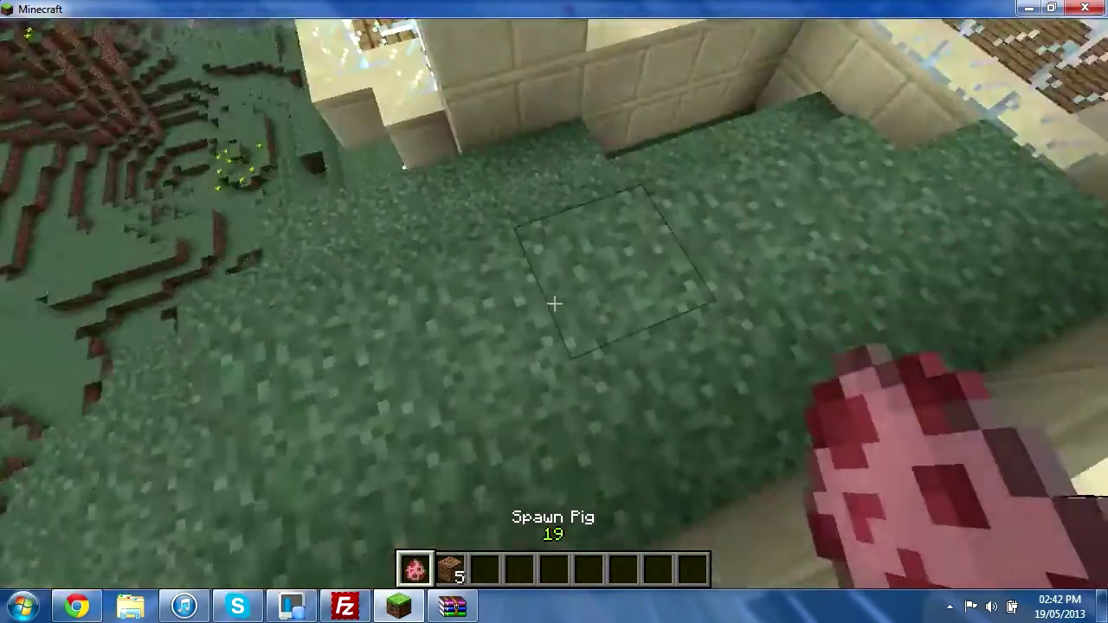
pyautogui.rightClick(554, 303)
pyautogui.click(554, 303)
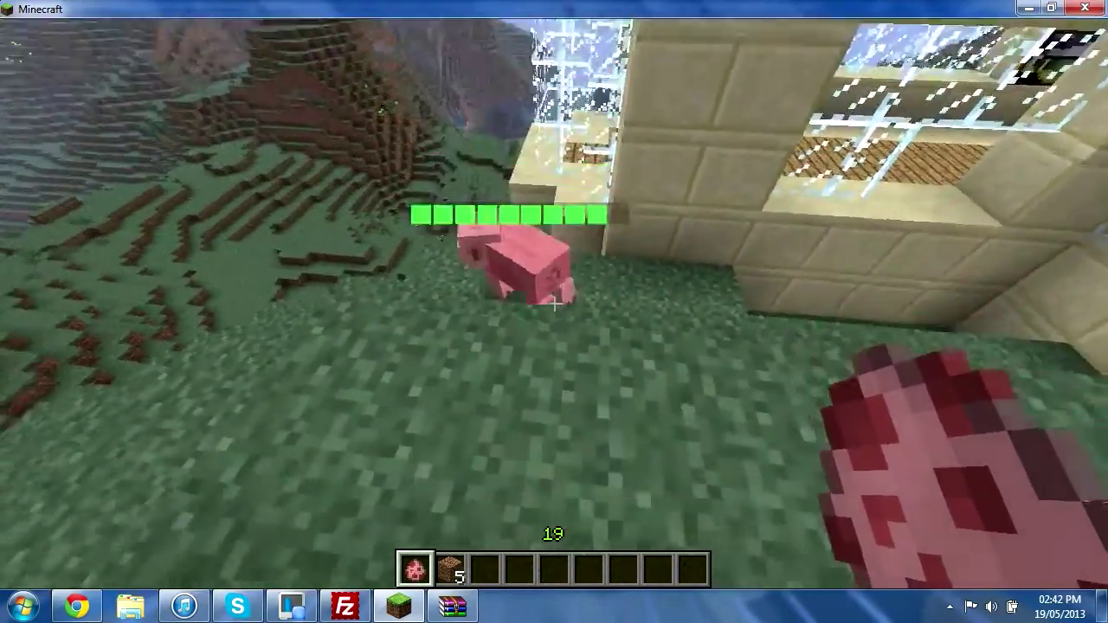
pyautogui.press('w')
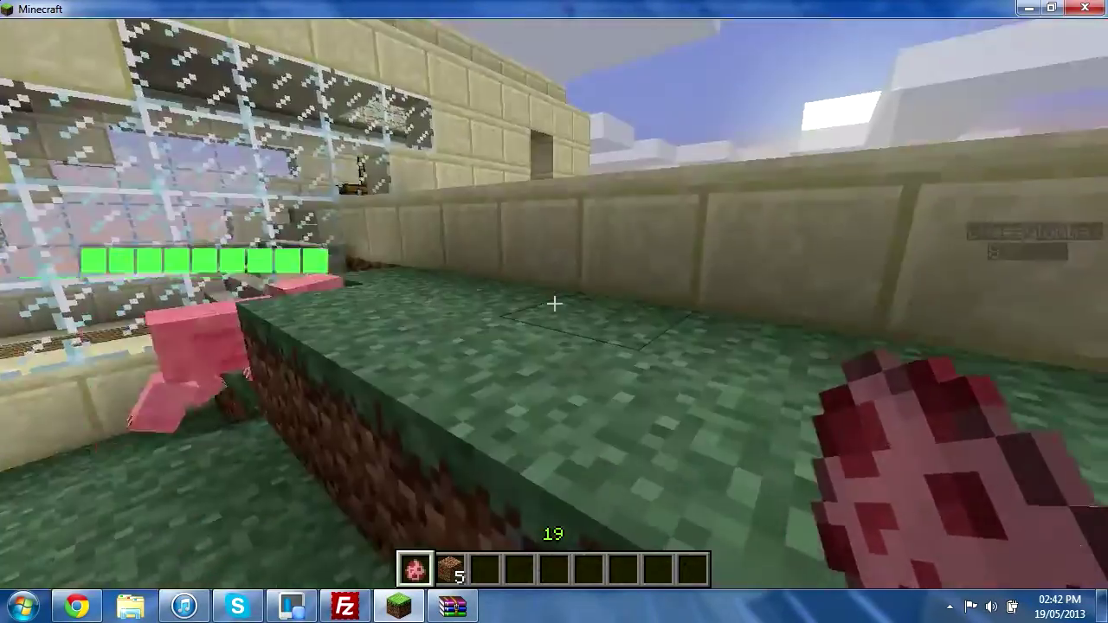
pyautogui.press('w')
pyautogui.press('space')
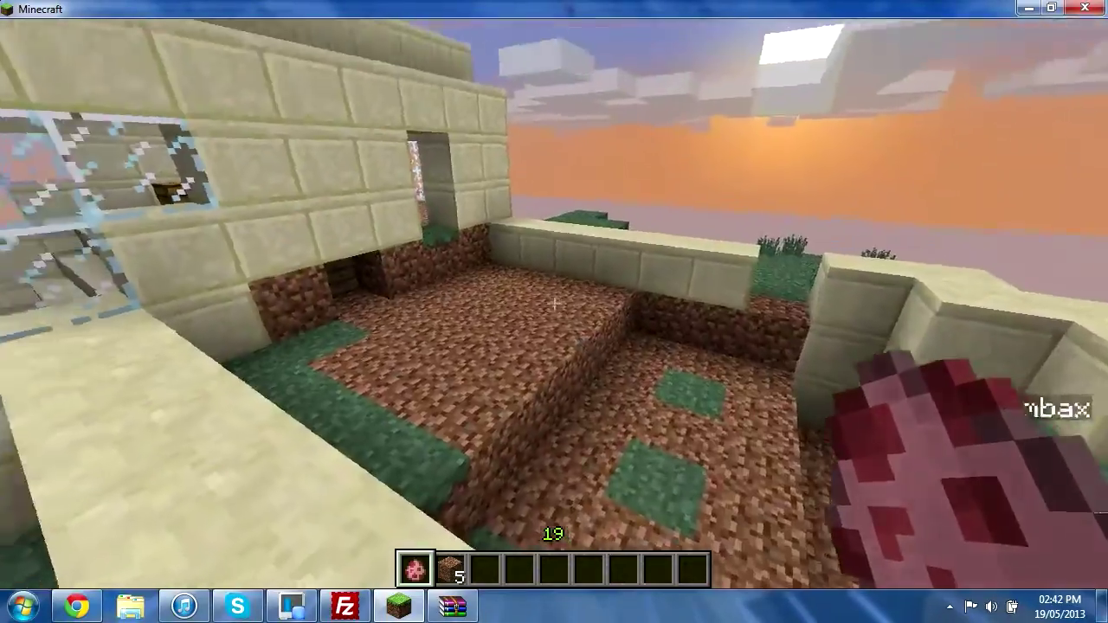
pyautogui.scroll(-1, 554, 303)
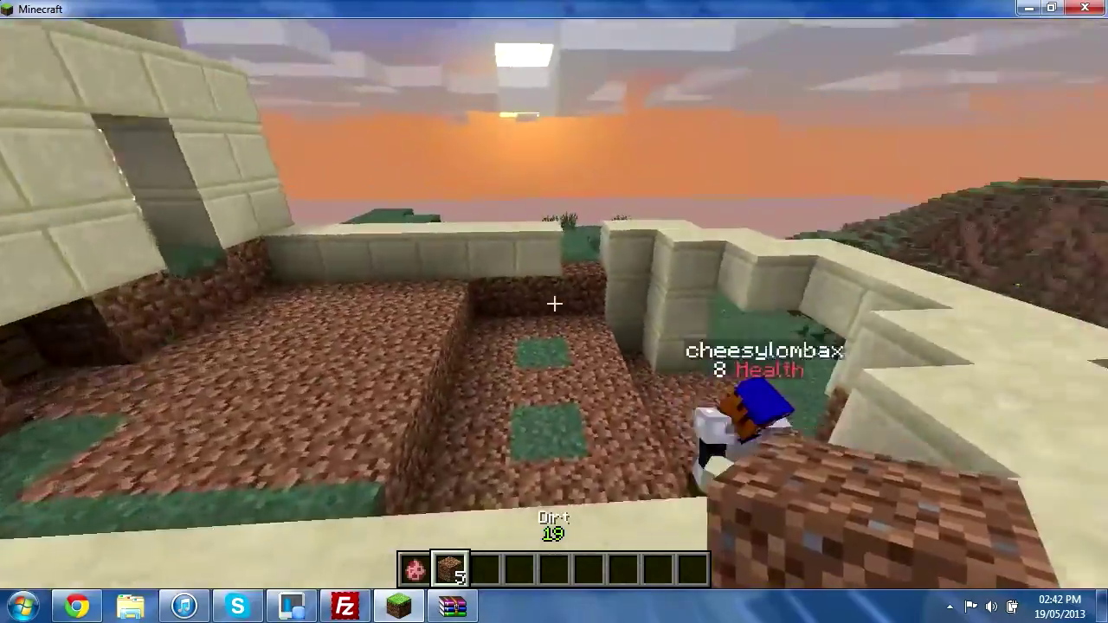
pyautogui.press('d')
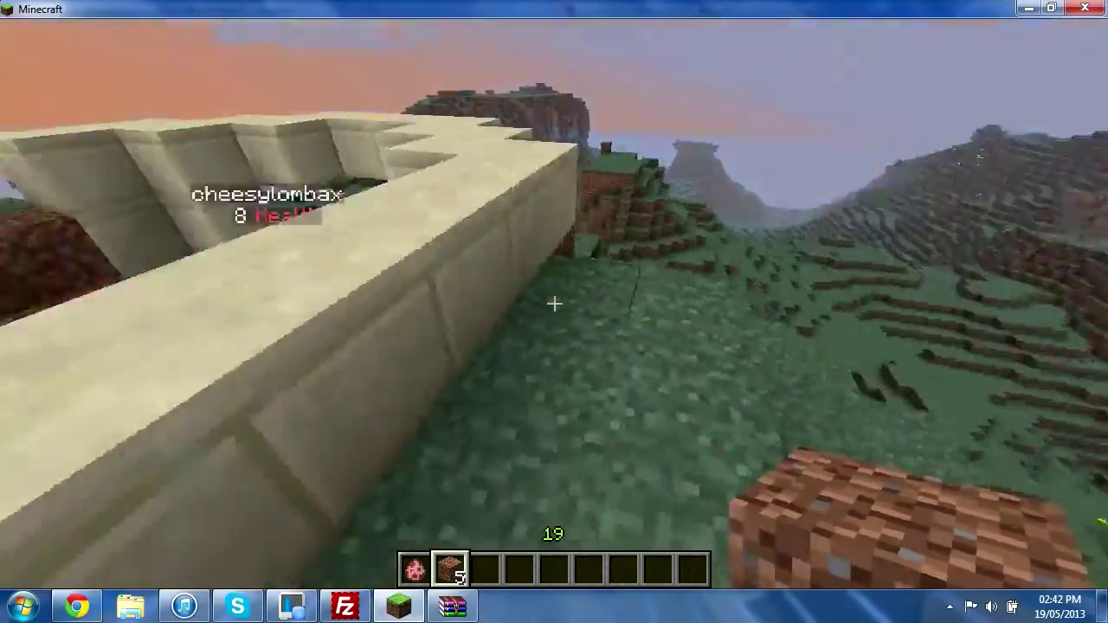
# Pause the game, switch to Chrome and open the server's Config Files list in Multicraft.
pyautogui.press('Escape')
pyautogui.click(74, 607)
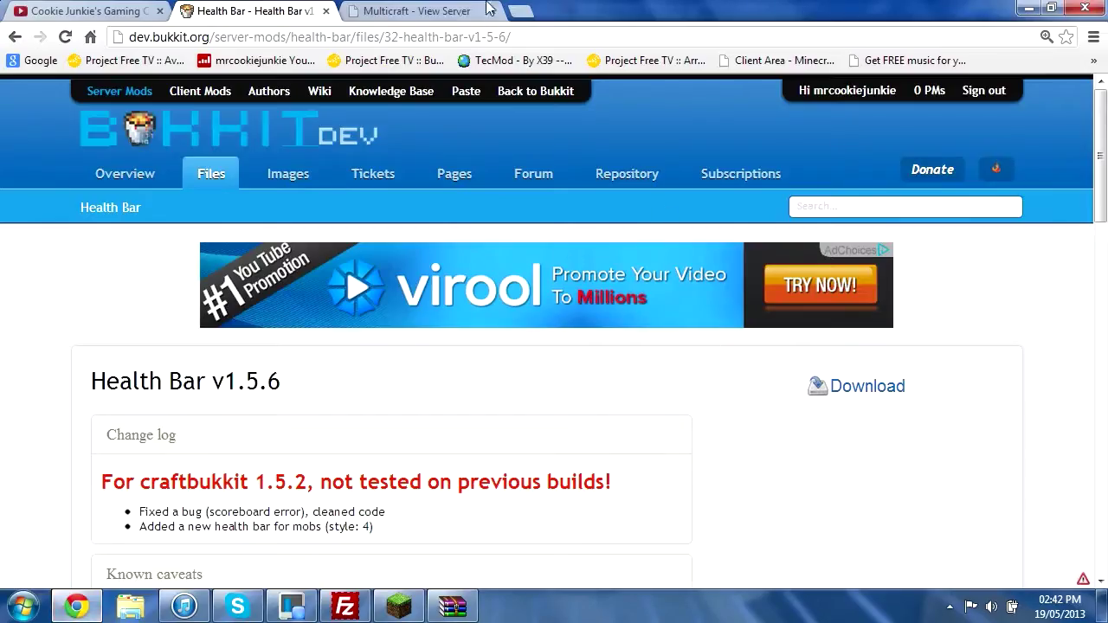
pyautogui.click(445, 10)
pyautogui.click(198, 329)
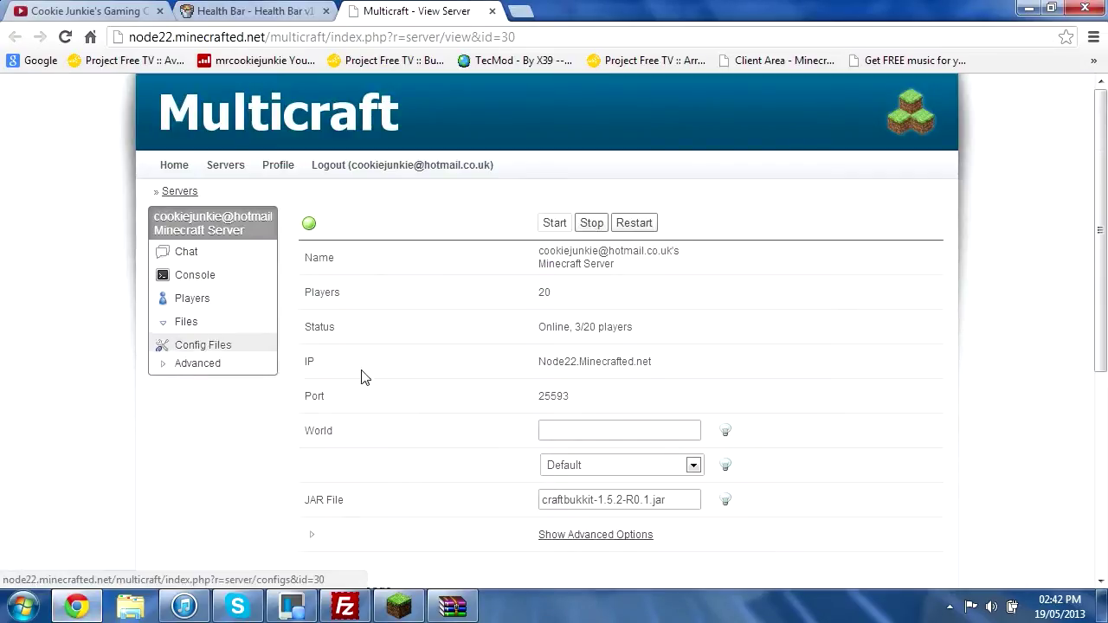
pyautogui.click(251, 353)
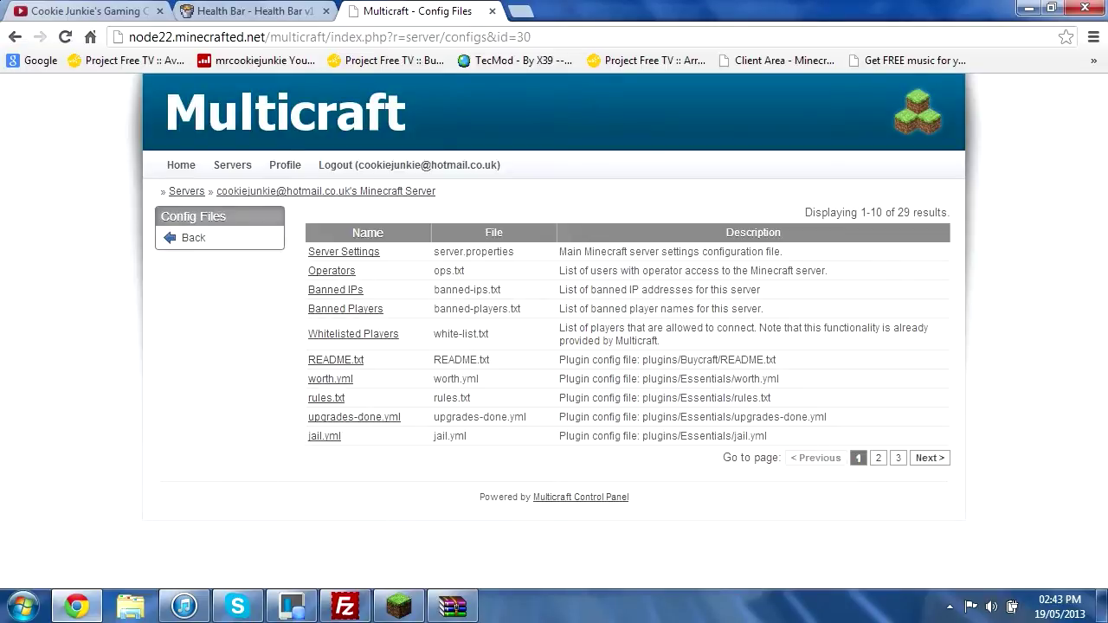
# Switch to FileZilla, refresh the /plugins listing, open the HealthBar folder and select its config.yml.
pyautogui.click(345, 606)
pyautogui.scroll(4, 195, 307)
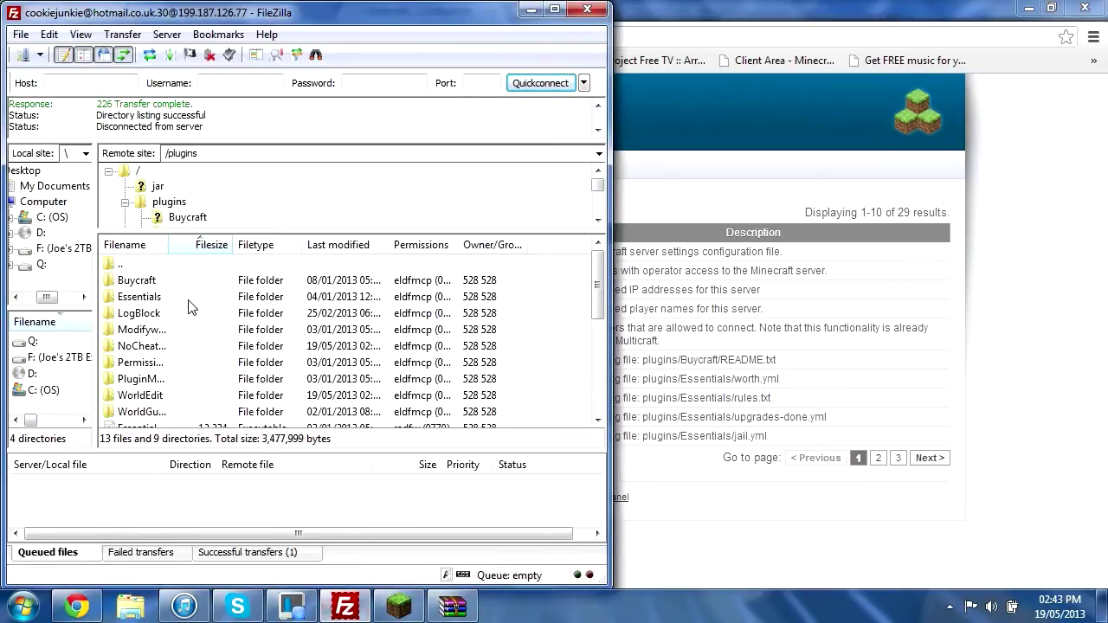
pyautogui.scroll(-1, 152, 318)
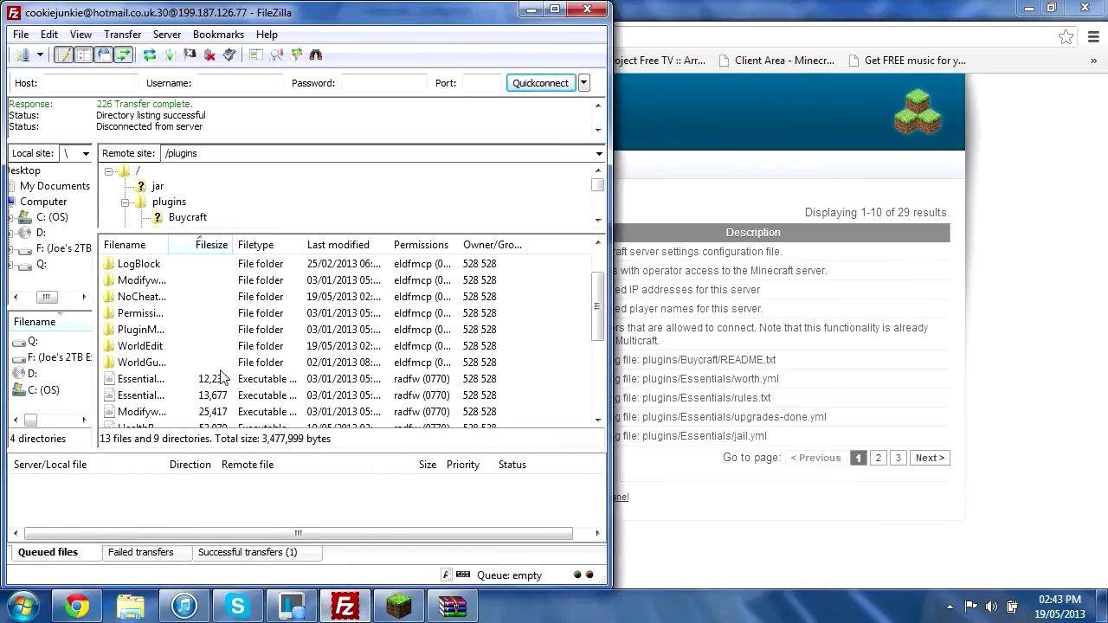
pyautogui.scroll(1, 296, 354)
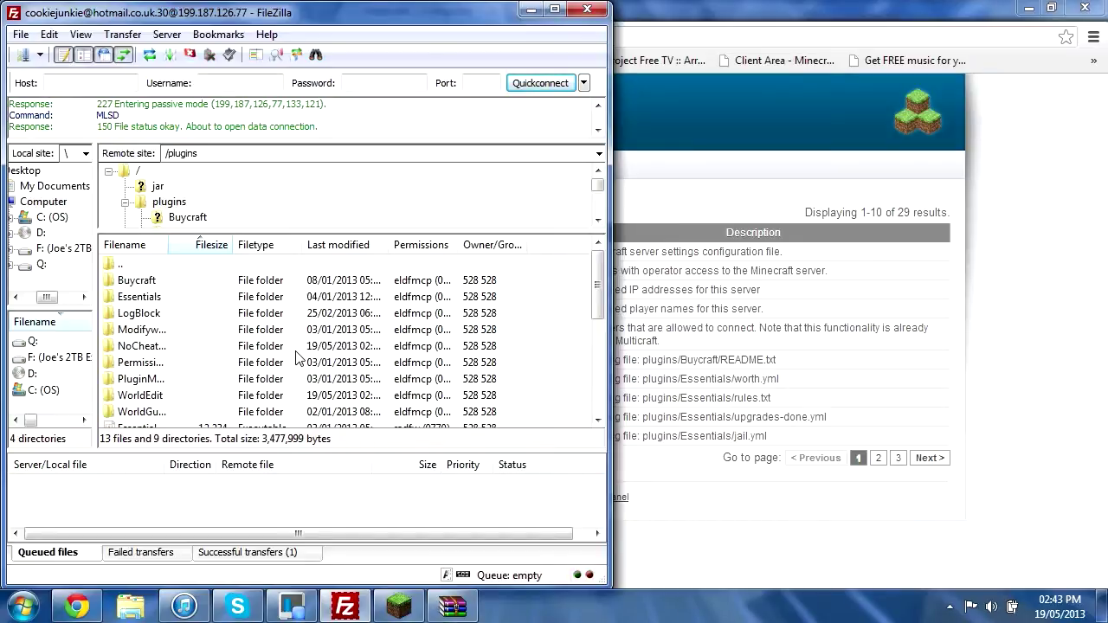
pyautogui.scroll(-1, 212, 331)
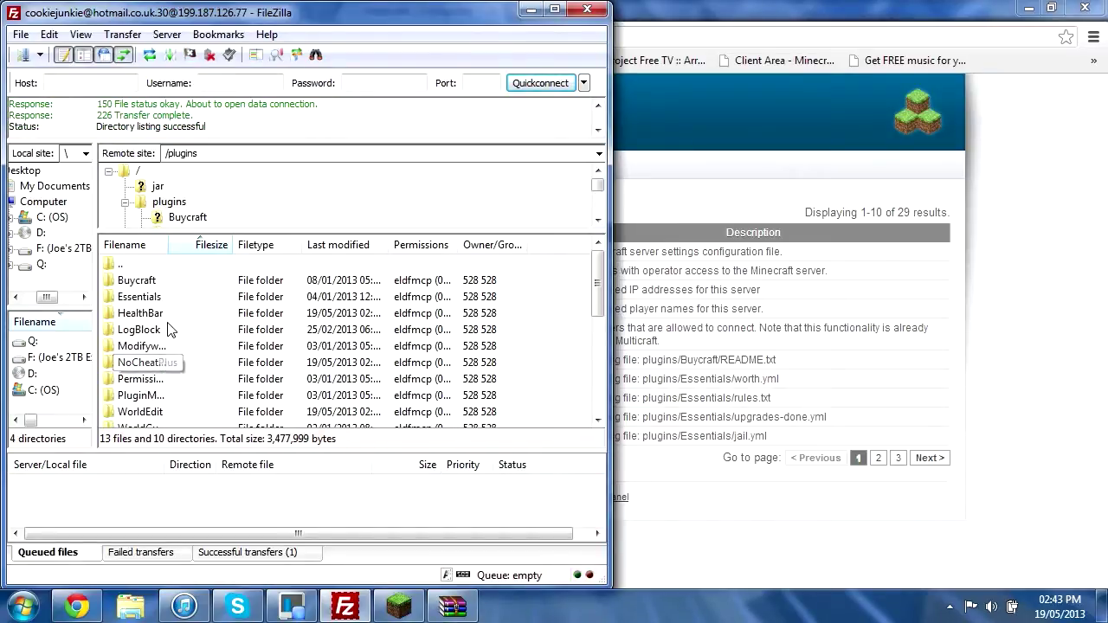
pyautogui.doubleClick(164, 314)
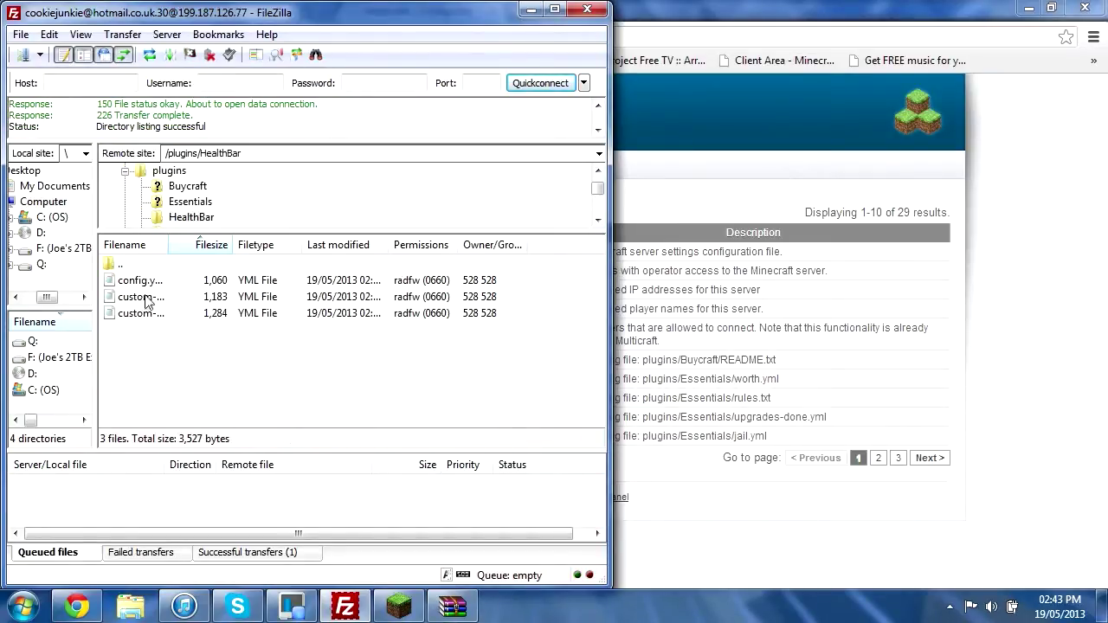
pyautogui.rightClick(146, 283)
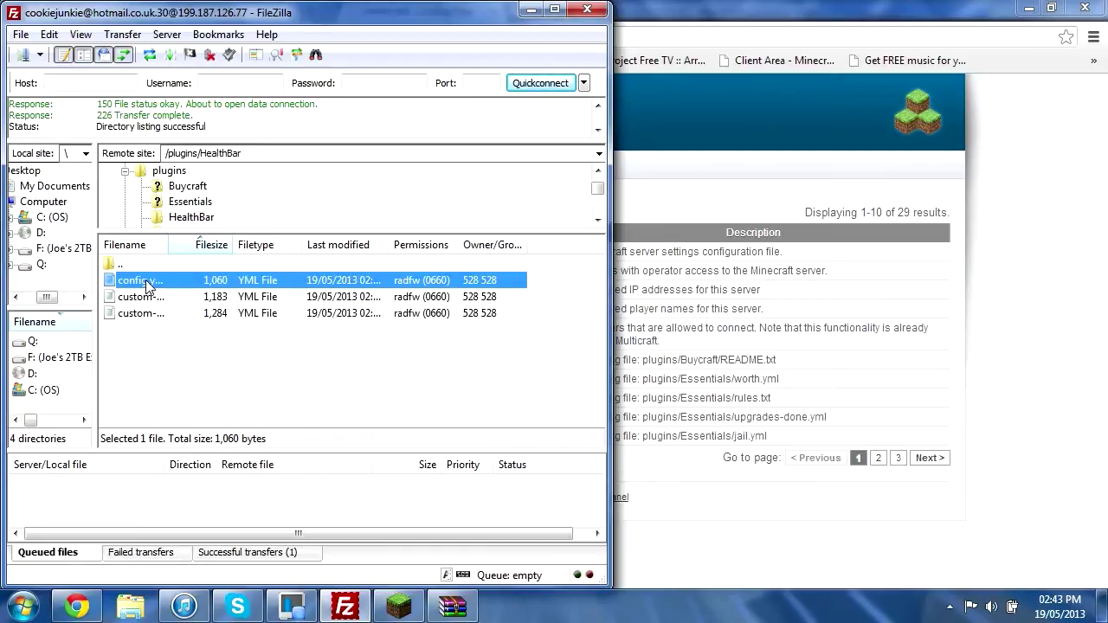
pyautogui.click(120, 374)
# Return to Multicraft in Chrome, open plugins/HealthBar/config.yml from page 2 of the config files and review its settings.
pyautogui.click(1025, 287)
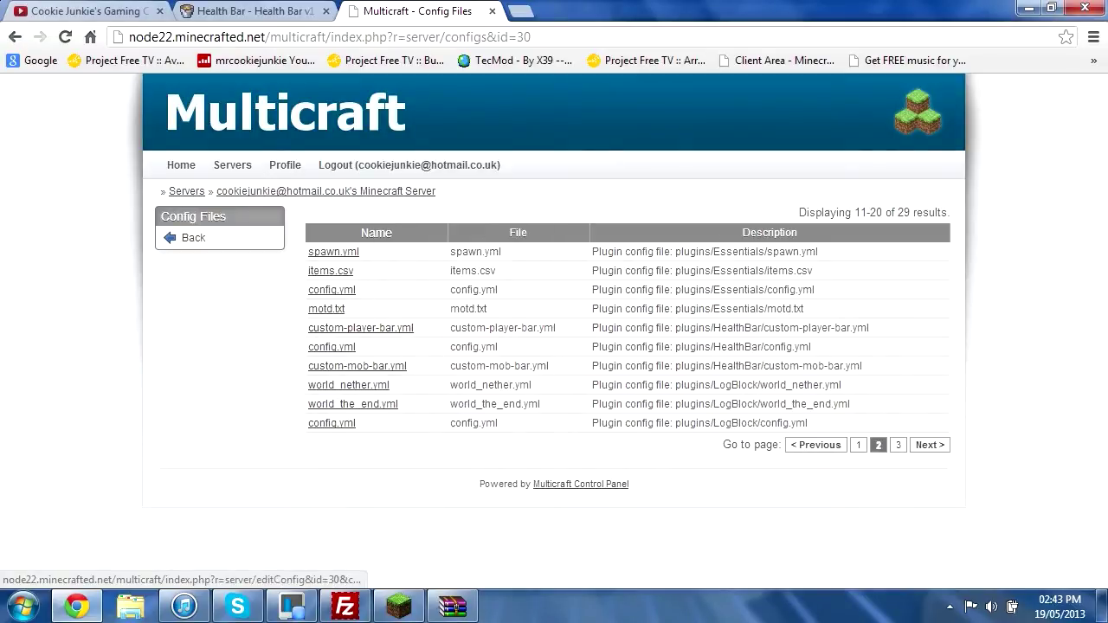
pyautogui.moveTo(814, 348); pyautogui.dragTo(309, 348)
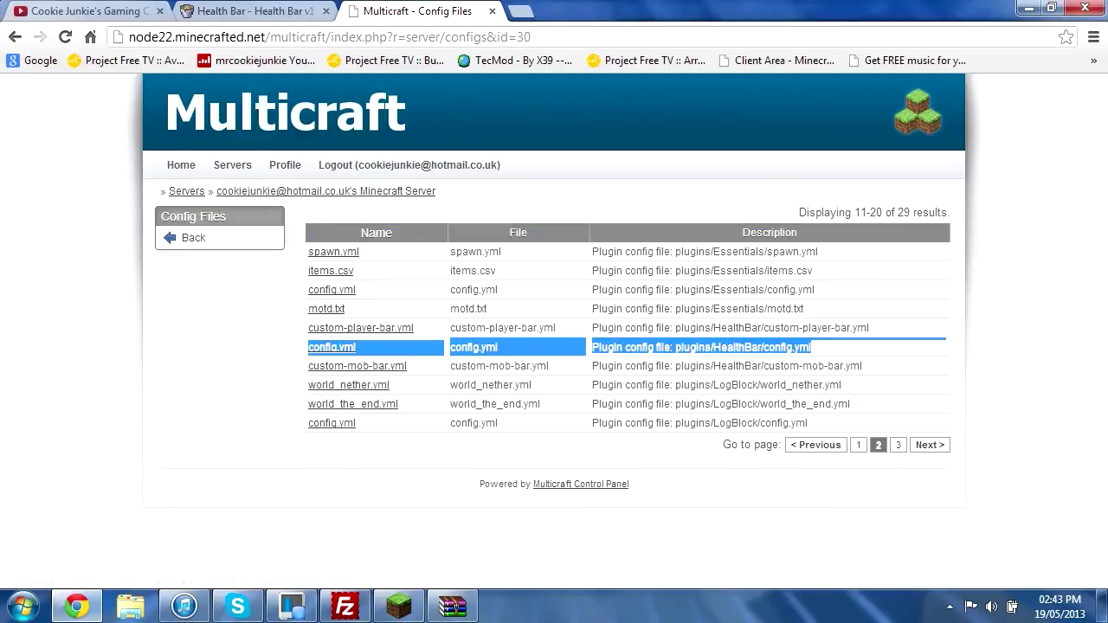
pyautogui.click(350, 353)
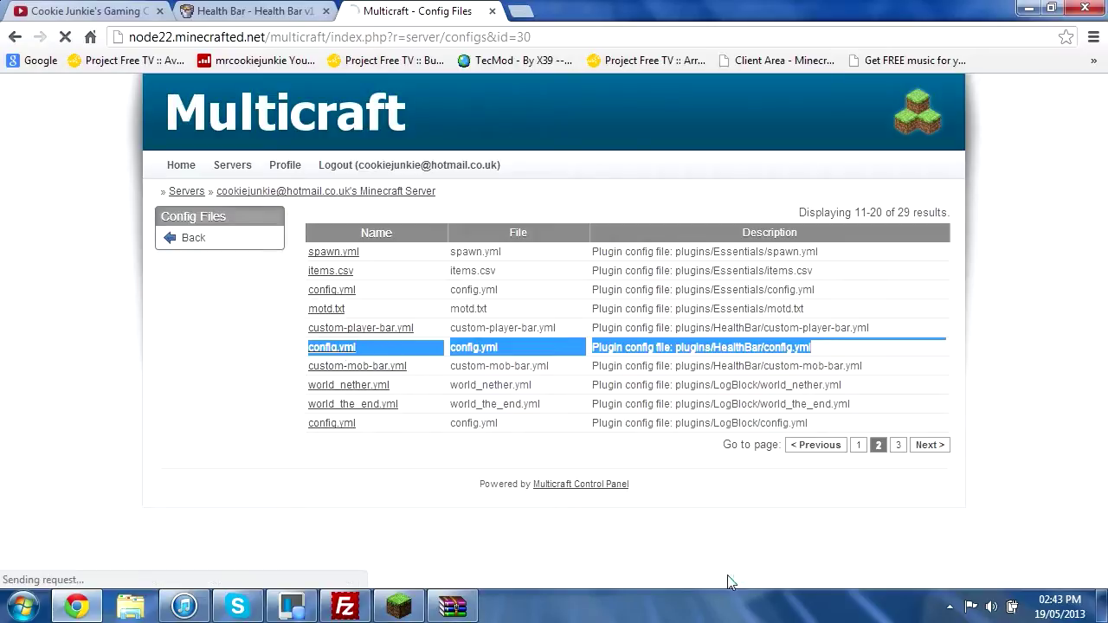
pyautogui.scroll(-2, 641, 399)
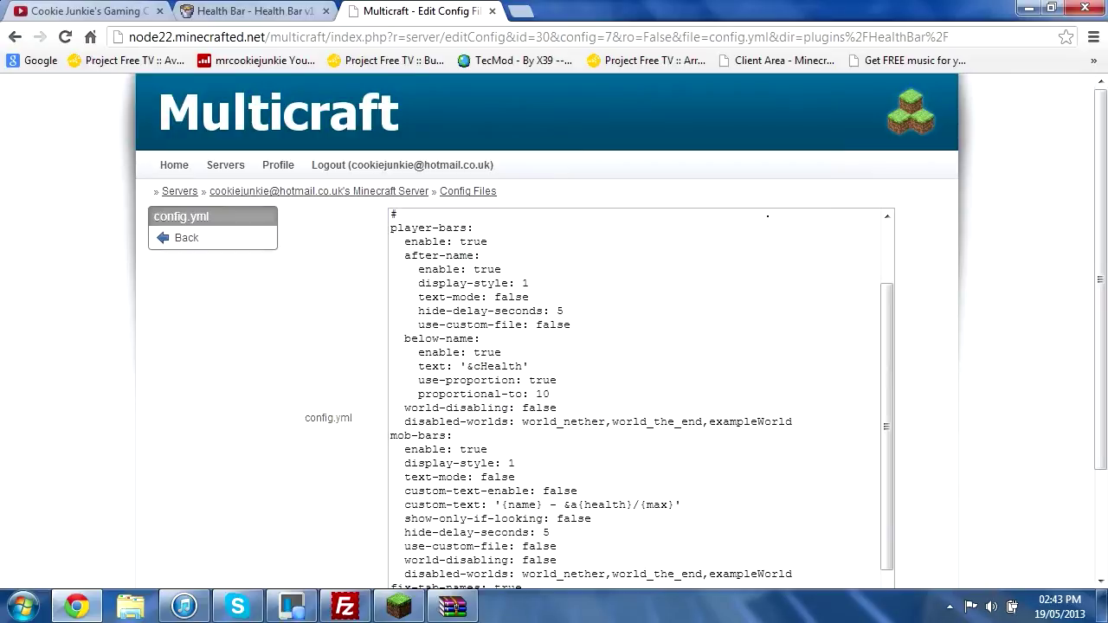
pyautogui.scroll(-1, 641, 398)
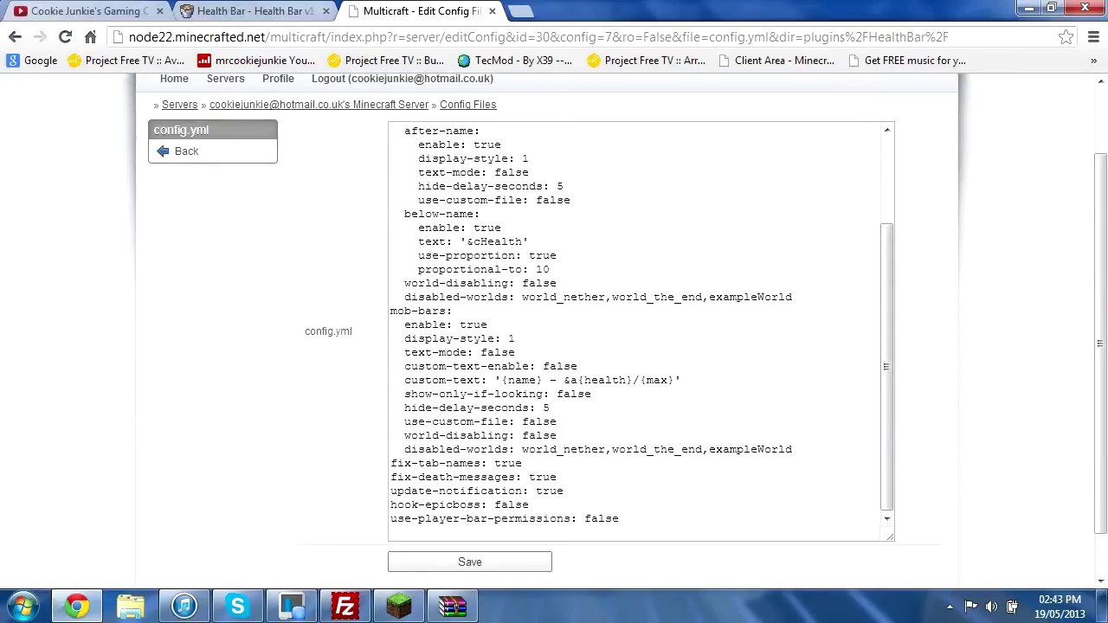
pyautogui.scroll(5, 766, 302)
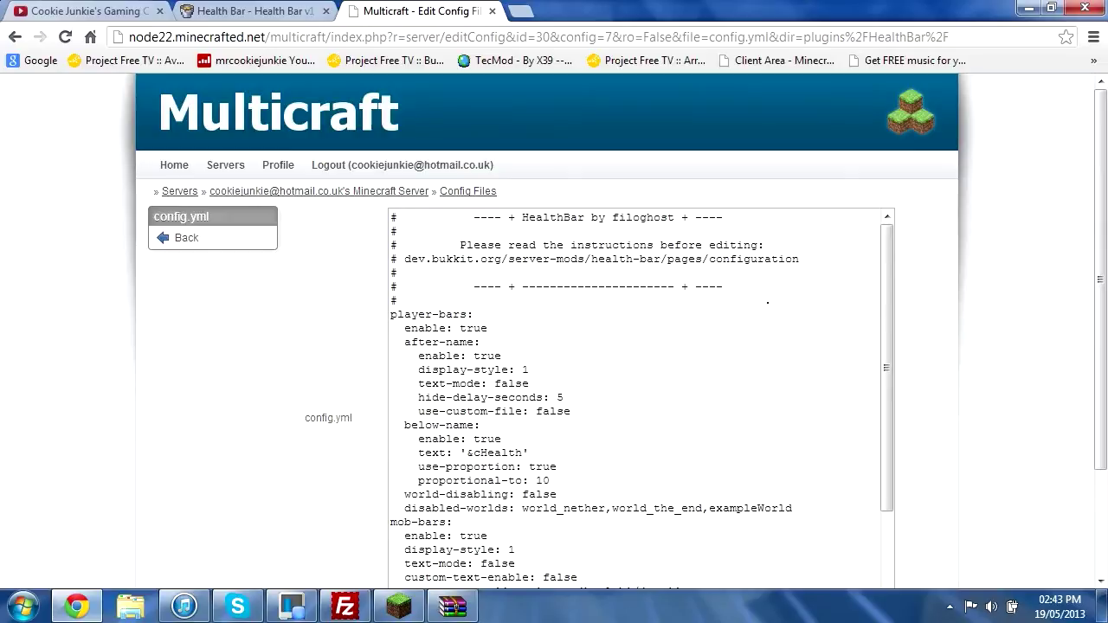
# Set display-style to 2 under the player bars' after-name section and to 3 under mob-bars in config.yml.
pyautogui.click(530, 370)
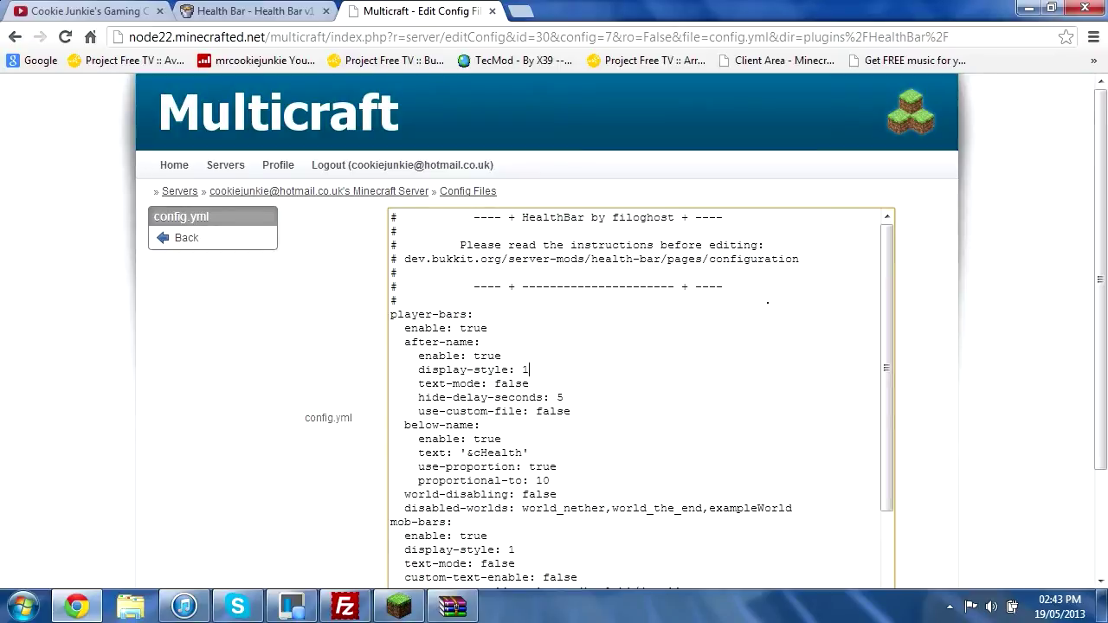
pyautogui.write('2')
pyautogui.scroll(-5, 767, 302)
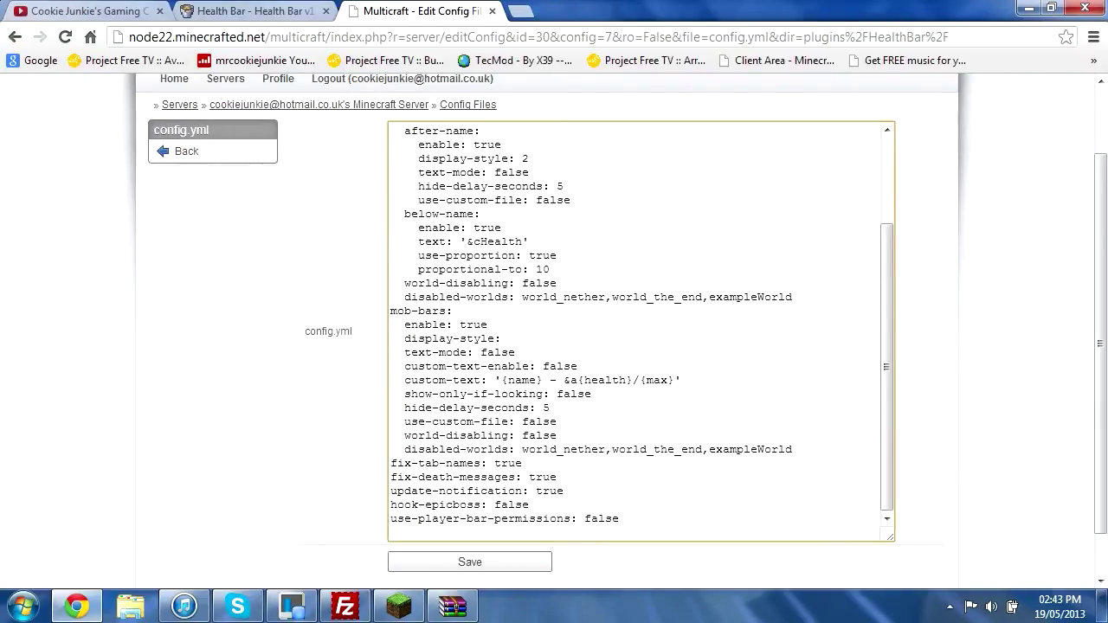
pyautogui.scroll(4, 766, 216)
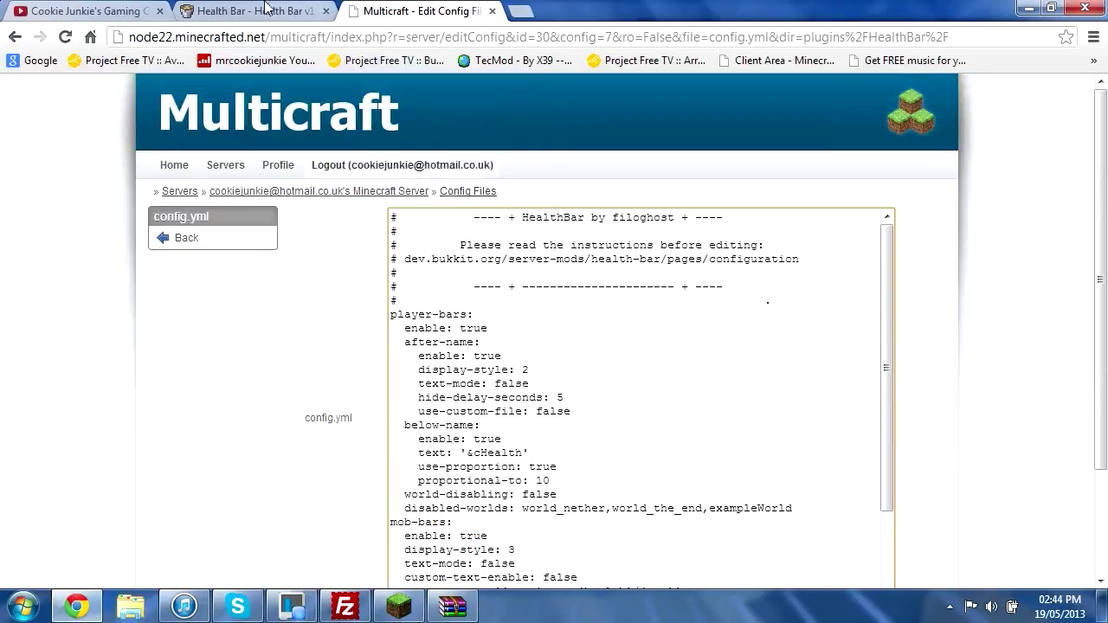
# Return to the Health Bar project page on BukkitDev and open its Customization page at the player display styles.
pyautogui.click(268, 10)
pyautogui.scroll(-5, 433, 389)
pyautogui.scroll(5, 394, 397)
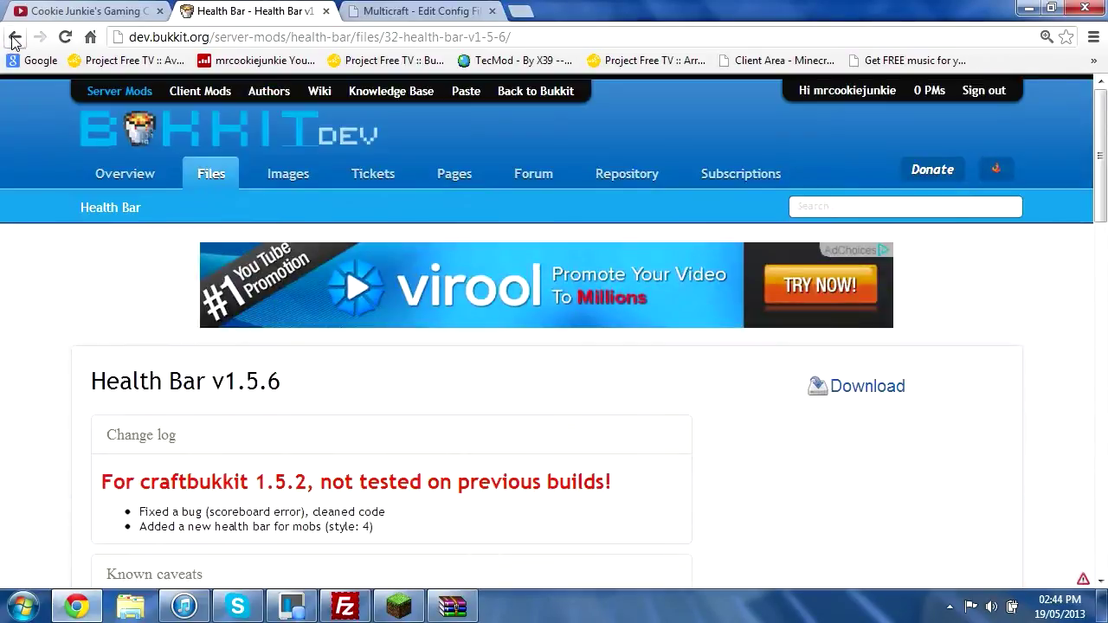
pyautogui.click(15, 37)
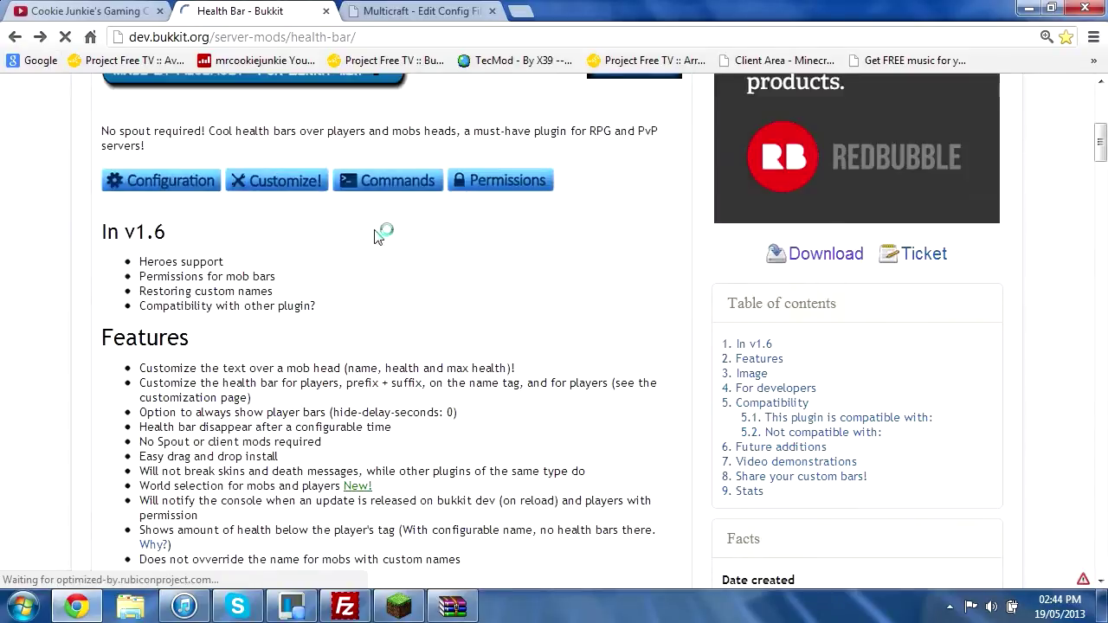
pyautogui.click(415, 188)
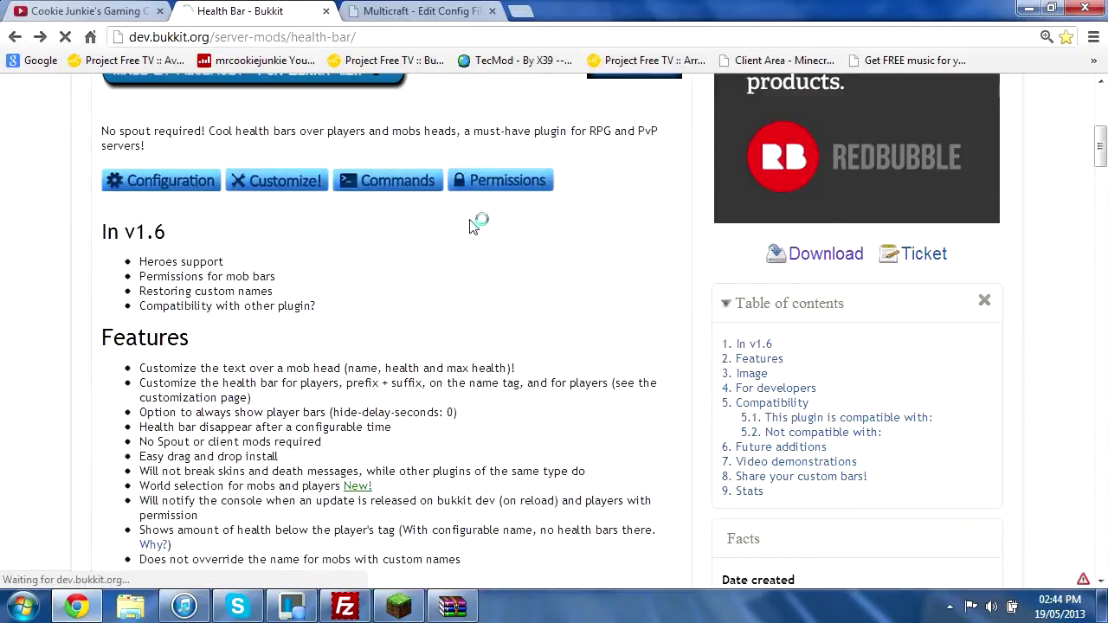
pyautogui.click(15, 39)
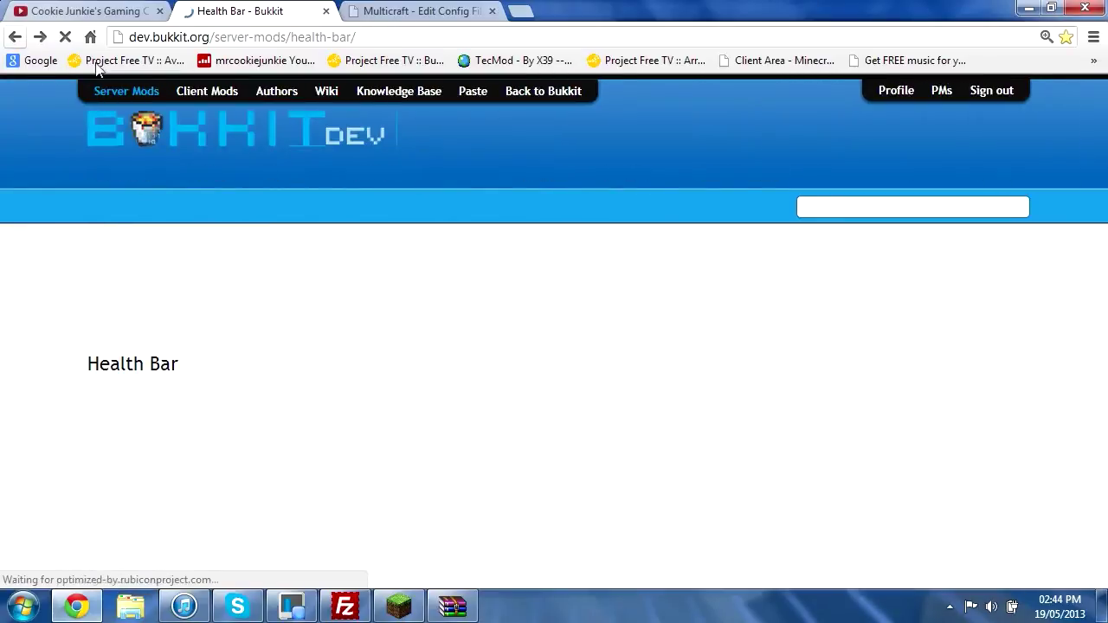
pyautogui.scroll(-1, 305, 381)
pyautogui.scroll(-3, 305, 381)
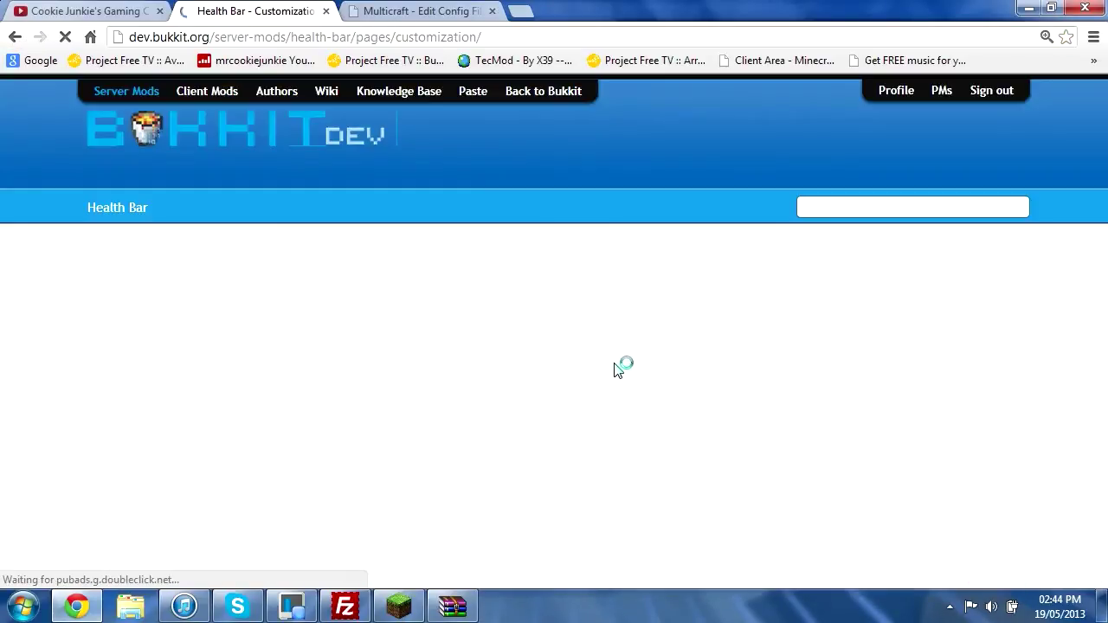
pyautogui.scroll(-2, 615, 370)
pyautogui.scroll(-8, 594, 411)
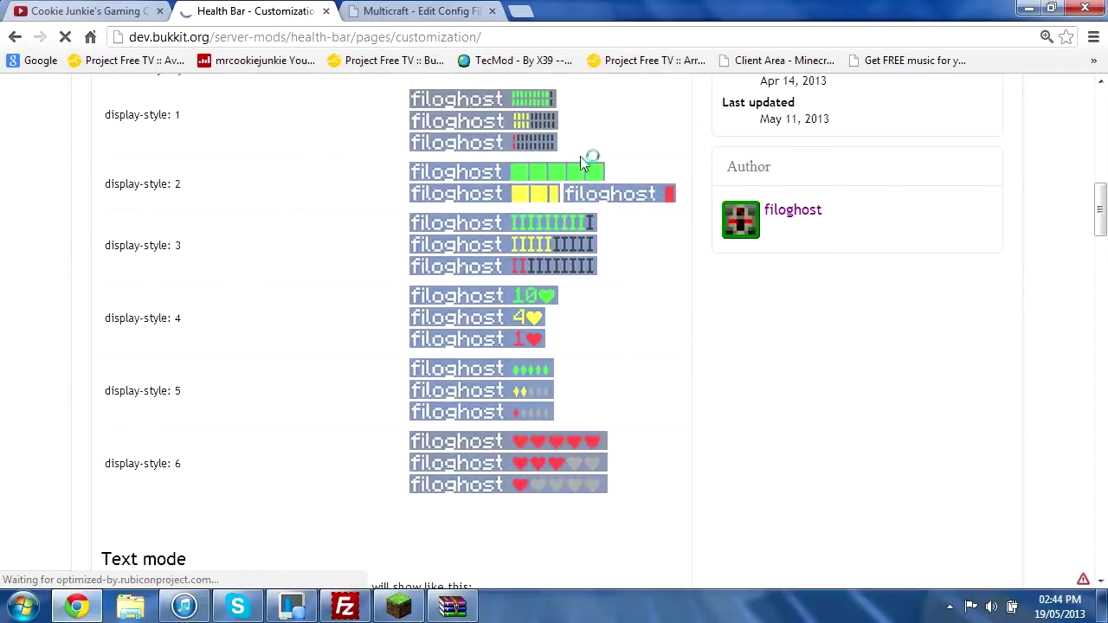
# Examine the player display styles 1 to 6, the below-name text examples and the mob bar styles on the Customization page.
pyautogui.moveTo(103, 112); pyautogui.dragTo(181, 464)
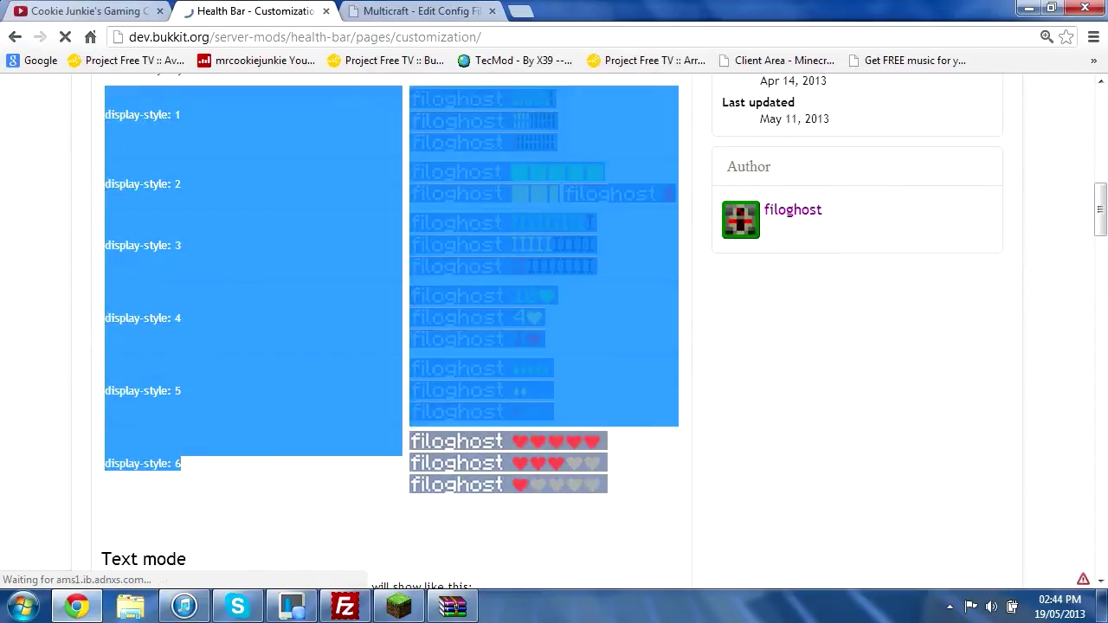
pyautogui.click(697, 565)
pyautogui.scroll(-14, 432, 396)
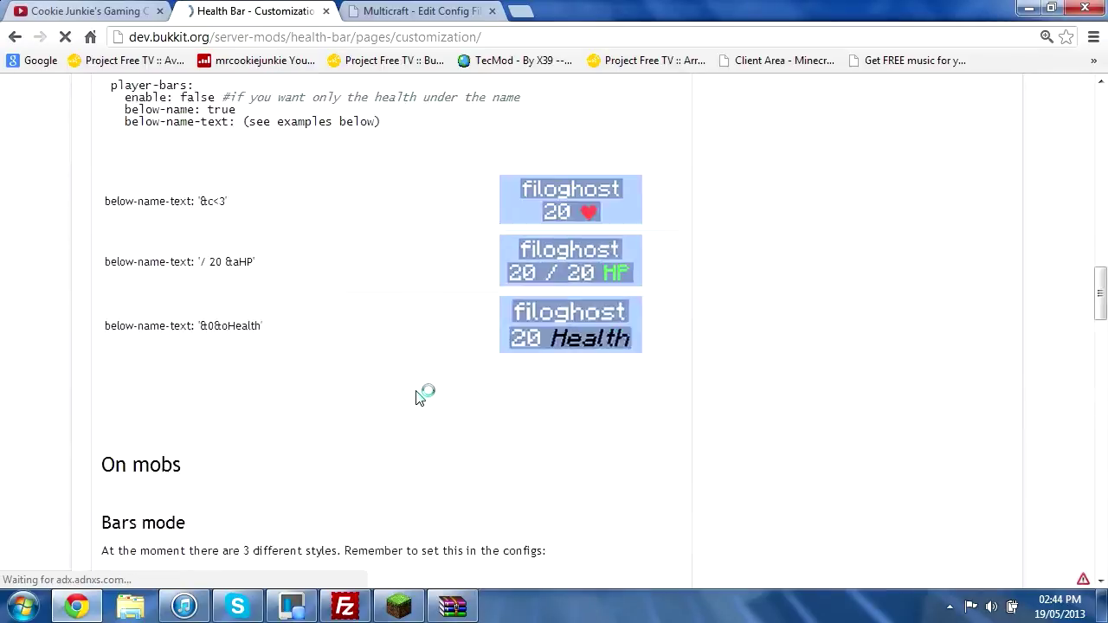
pyautogui.moveTo(641, 435); pyautogui.dragTo(164, 241)
pyautogui.click(913, 415)
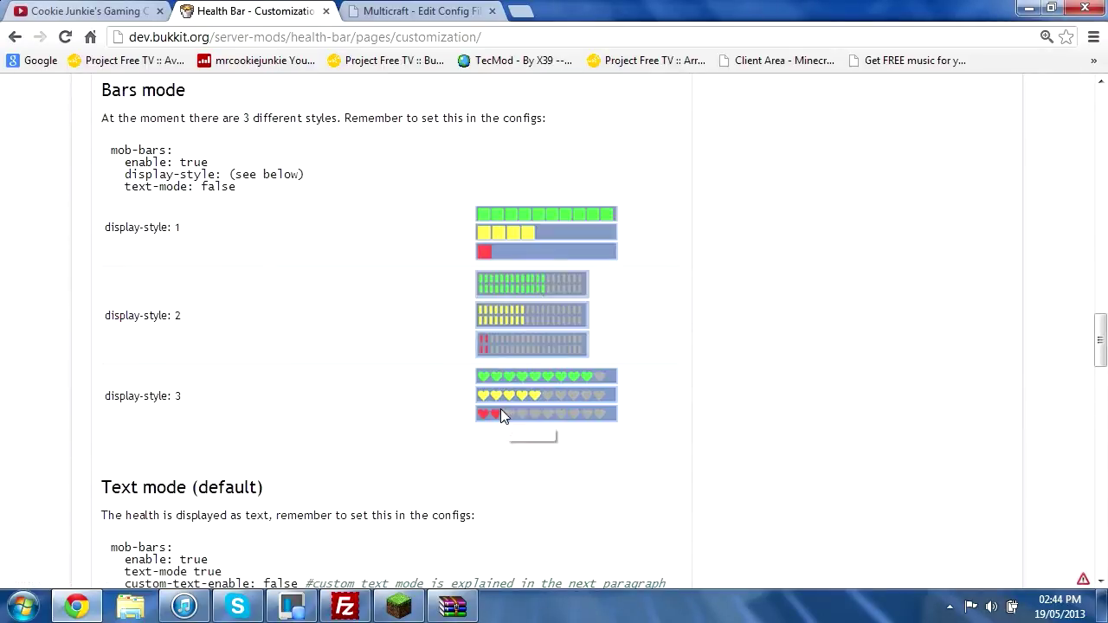
# Check the player bar styles against config.yml and set display-style to 6 under after-name in the player bars.
pyautogui.click(450, 11)
pyautogui.scroll(-1, 636, 398)
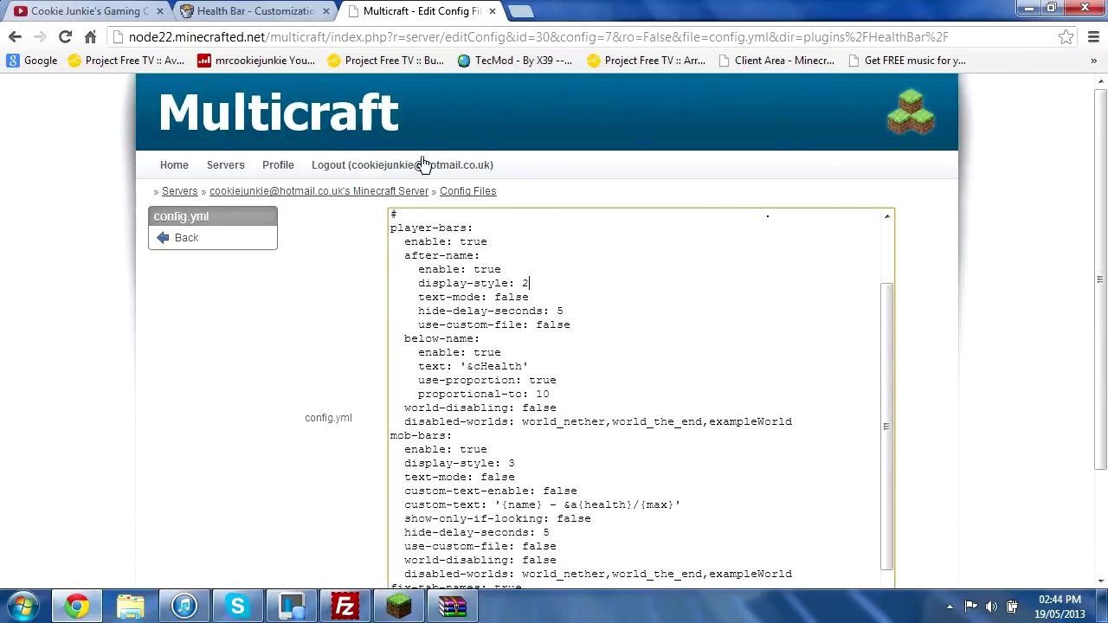
pyautogui.click(250, 12)
pyautogui.scroll(10, 401, 303)
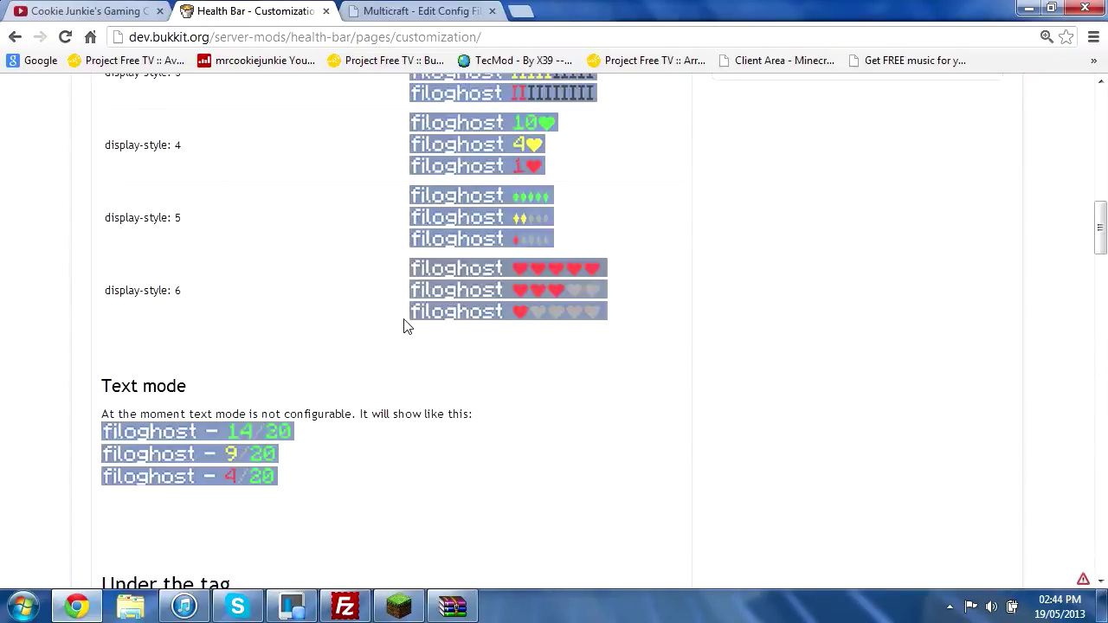
pyautogui.scroll(4, 404, 347)
pyautogui.scroll(-1, 403, 352)
pyautogui.scroll(-1, 598, 376)
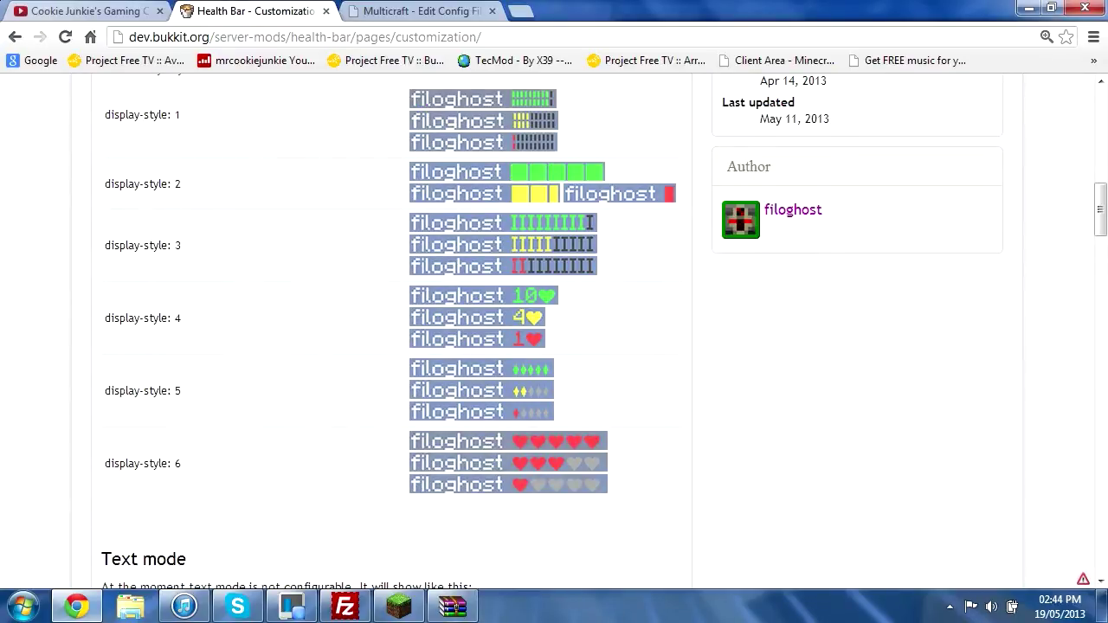
pyautogui.click(388, 9)
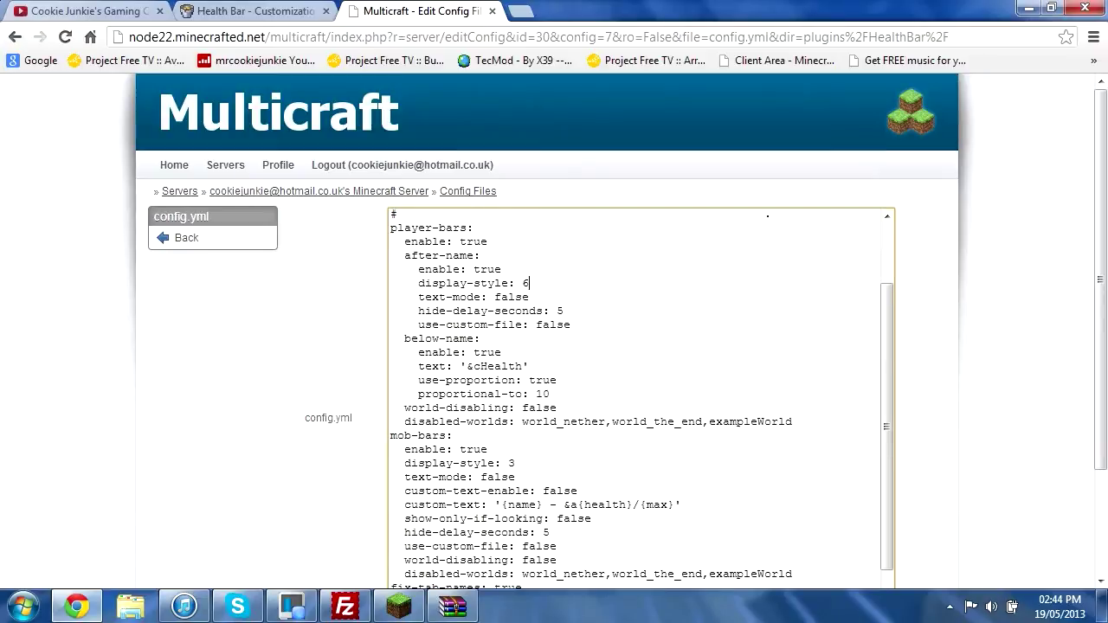
# Switch to Minecraft, resume the game, spawn a pig and hit it to test the mob health bar.
pyautogui.click(398, 605)
pyautogui.click(551, 192)
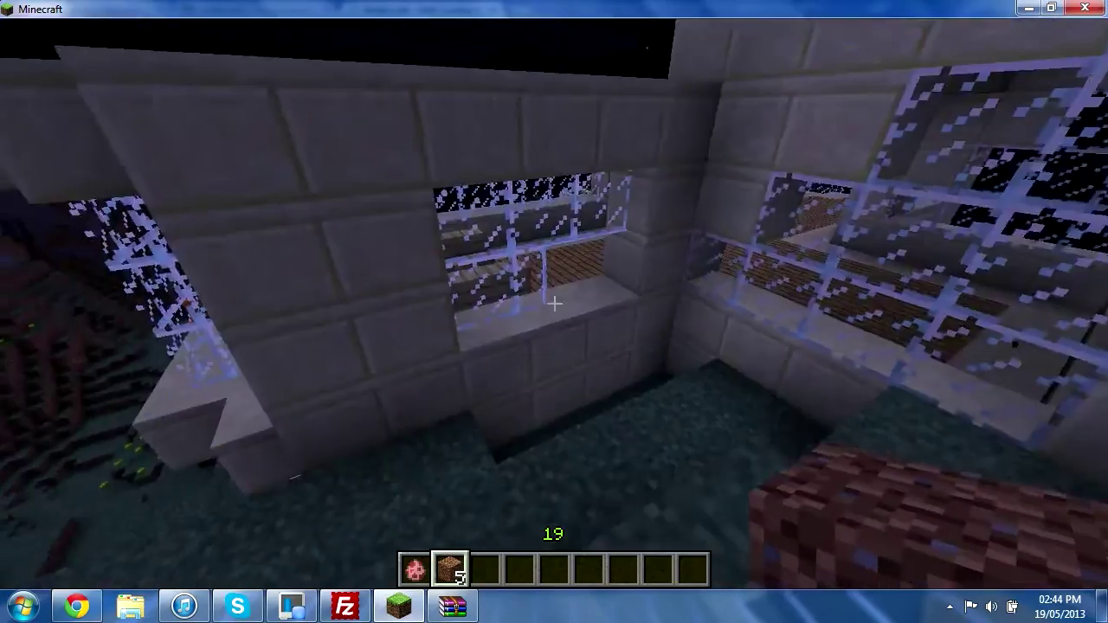
pyautogui.press('1')
pyautogui.rightClick(554, 303)
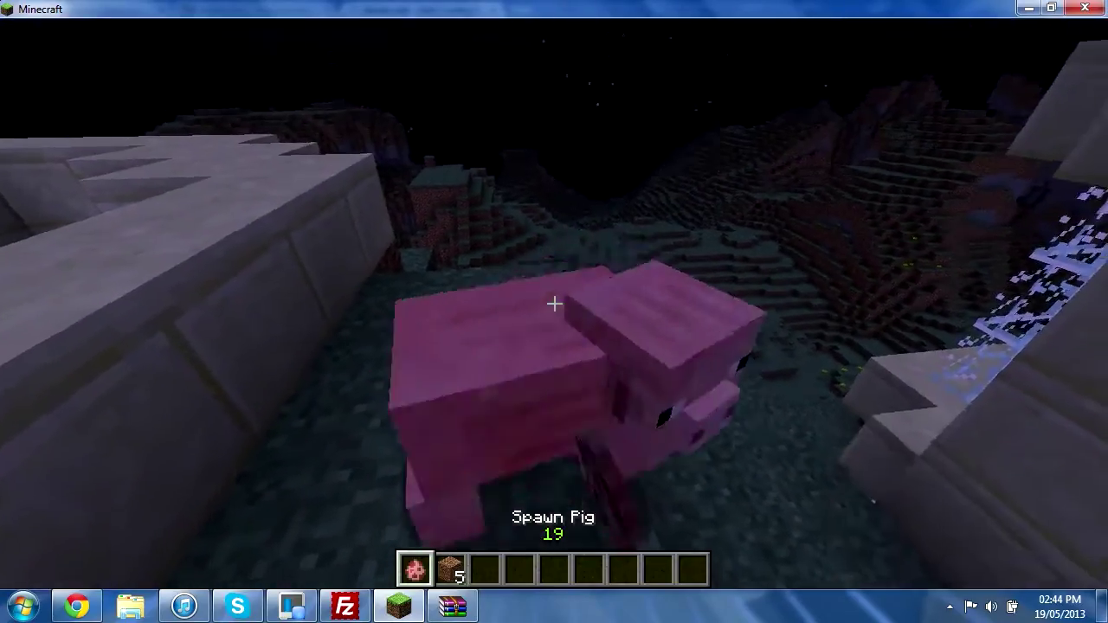
pyautogui.click(554, 303)
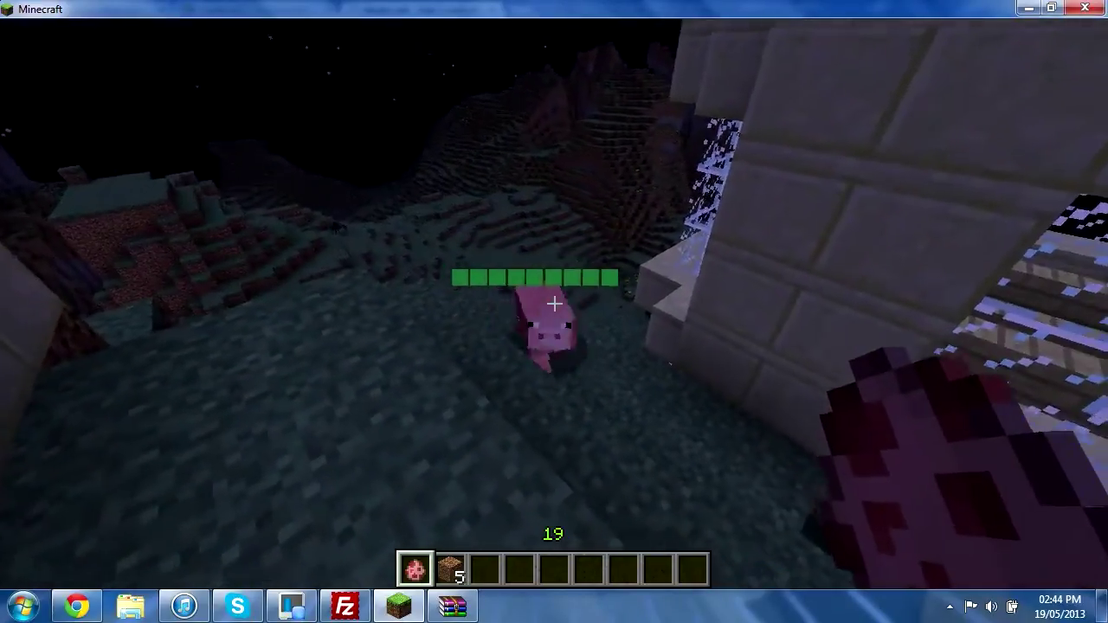
pyautogui.press('2')
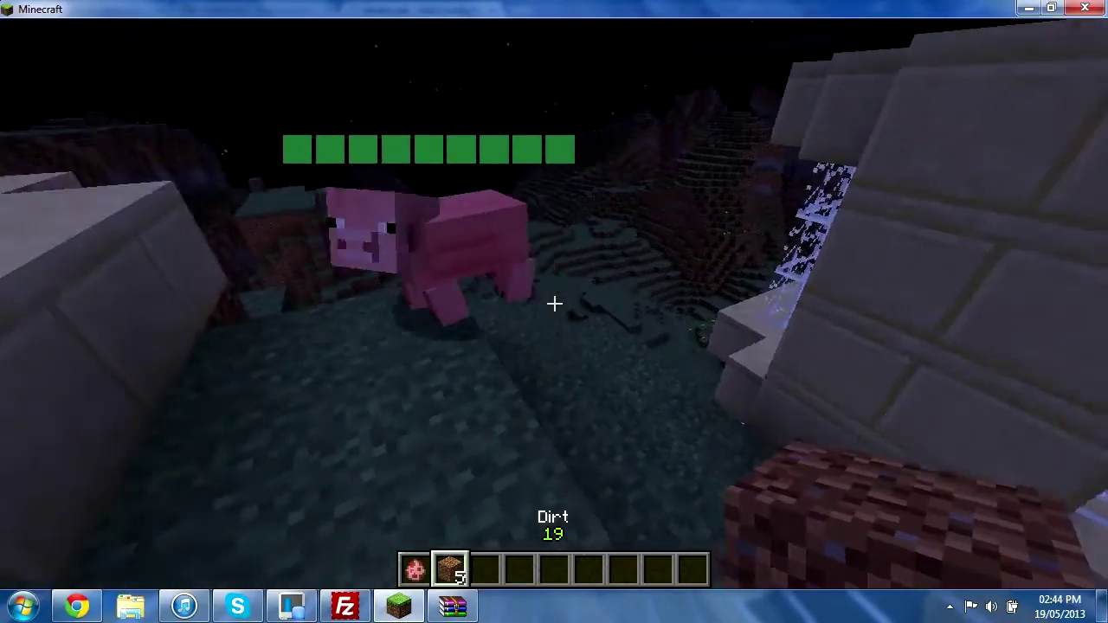
pyautogui.press('3')
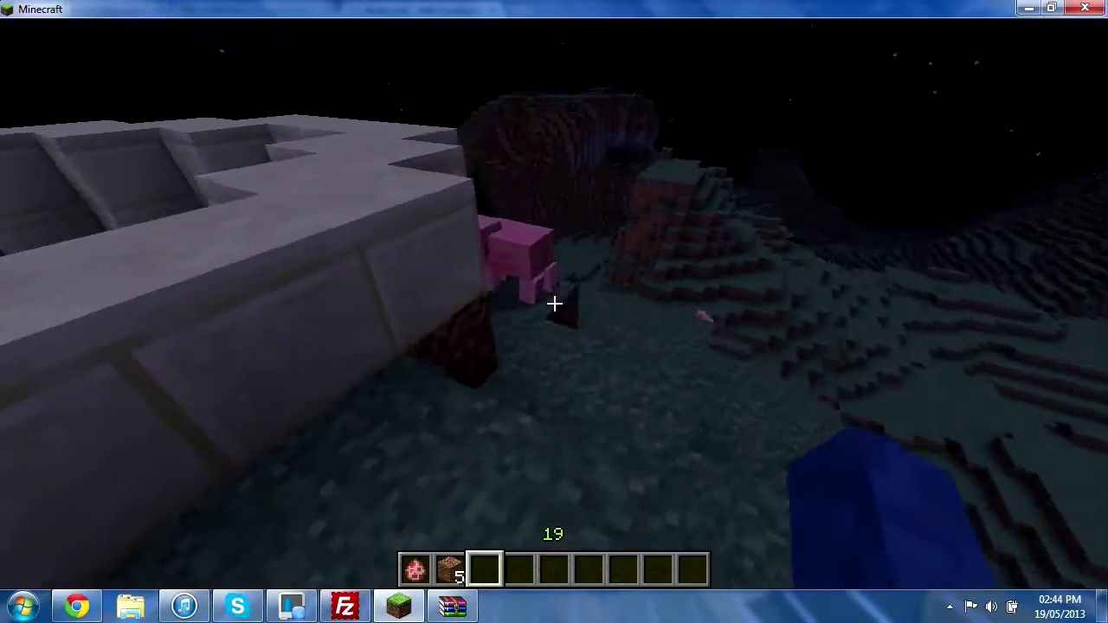
# Pause the game, return to config.yml in Chrome and review the show-only-if-looking, hide-delay-seconds and world-disabling settings under mob-bars.
pyautogui.press('Escape')
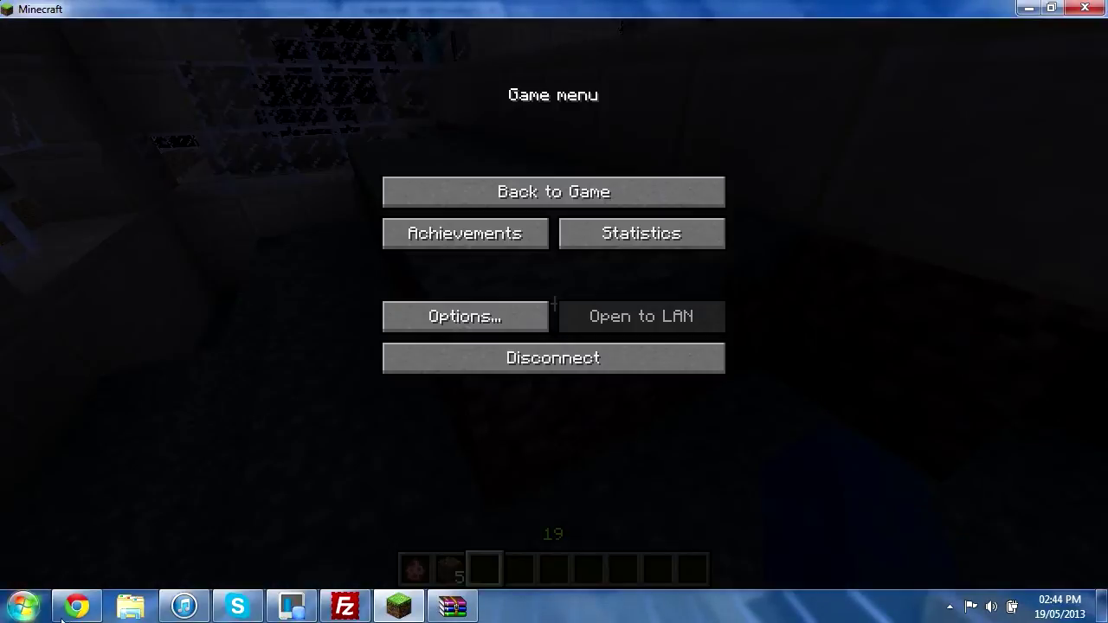
pyautogui.click(62, 617)
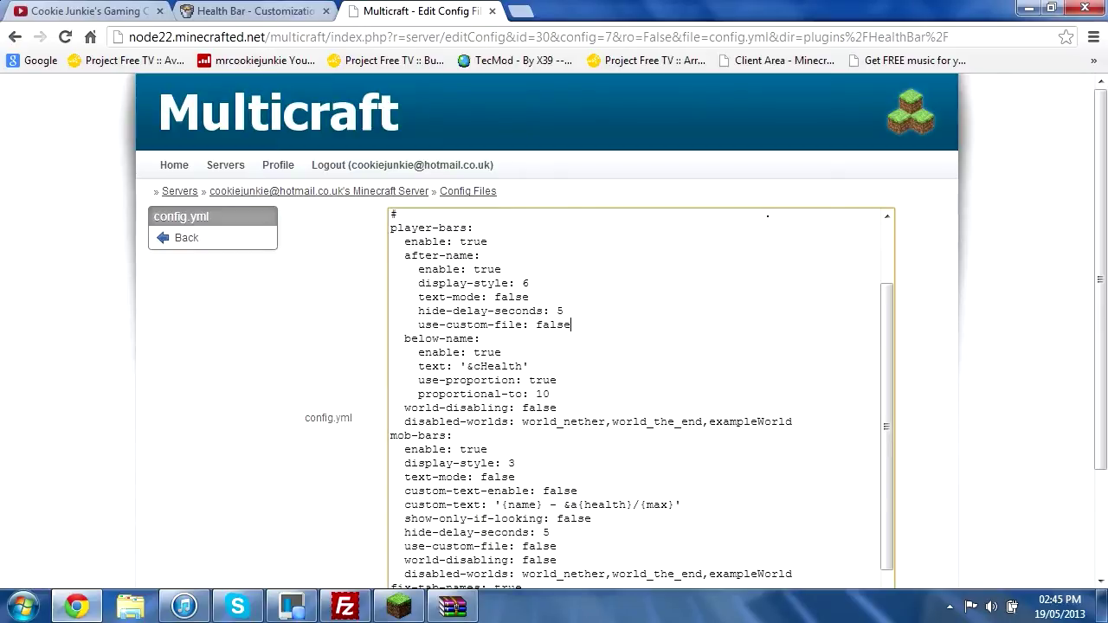
pyautogui.scroll(-3, 641, 398)
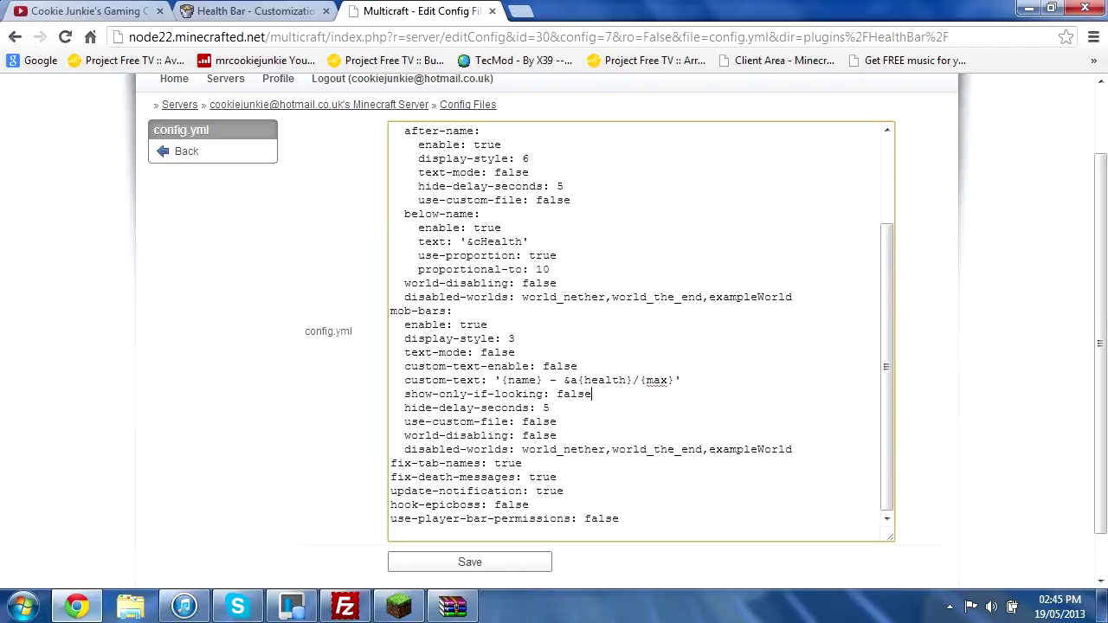
pyautogui.moveTo(557, 394); pyautogui.dragTo(589, 407)
pyautogui.click(558, 435)
pyautogui.scroll(1, 635, 331)
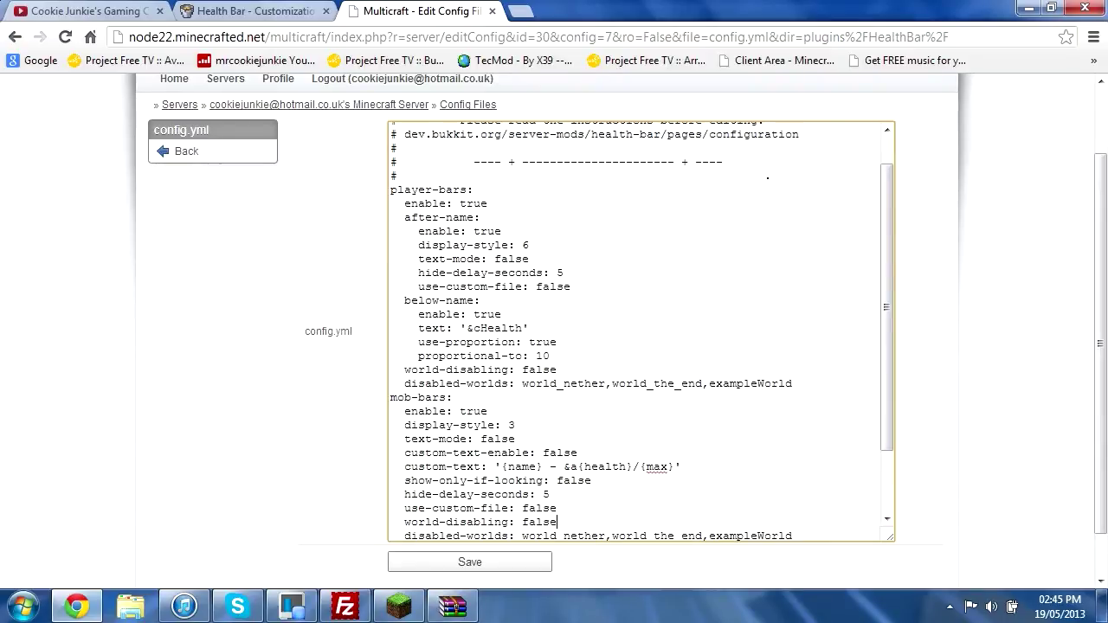
# Switch to Minecraft, resume the game and approach the other player to inspect the health text below the name.
pyautogui.click(404, 613)
pyautogui.click(582, 191)
pyautogui.press('w')
pyautogui.press('space')
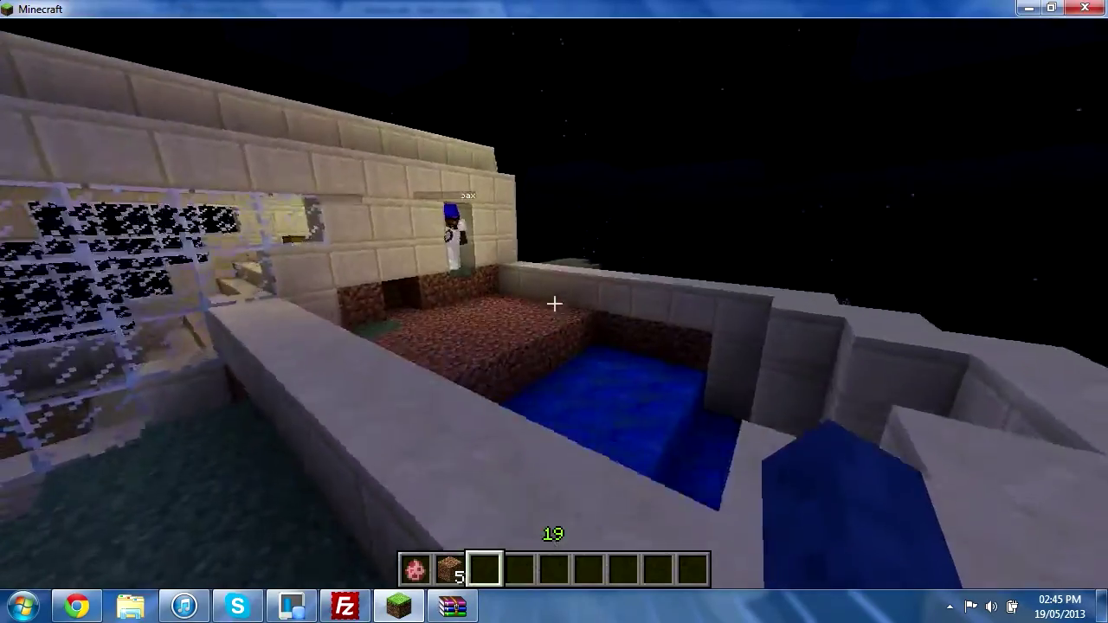
pyautogui.press('w')
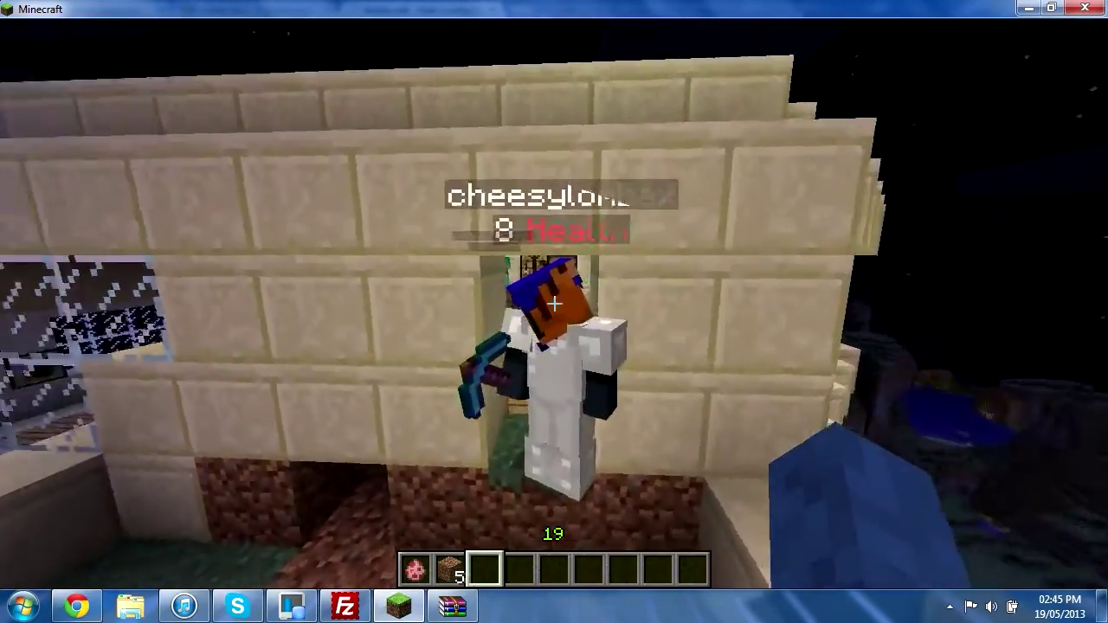
pyautogui.press('d')
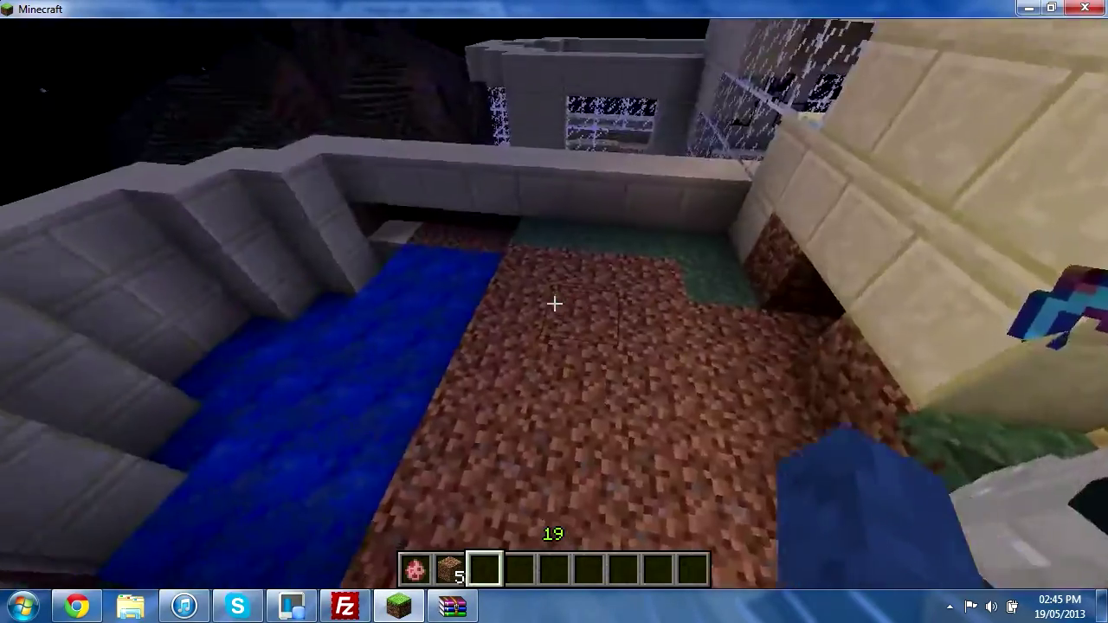
pyautogui.press('a')
pyautogui.press('s')
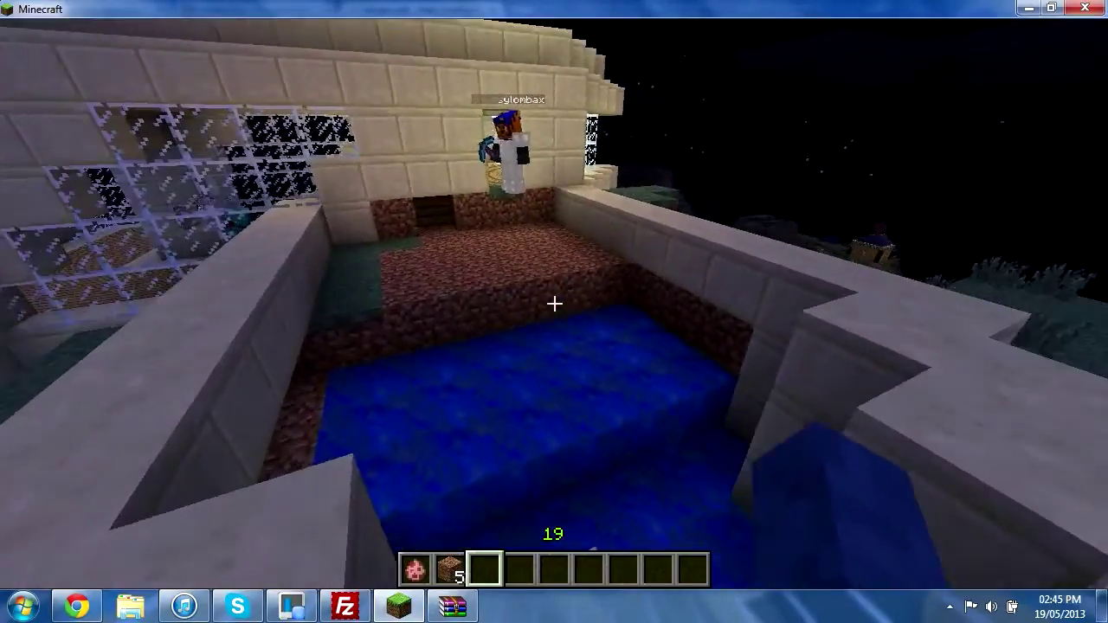
# Pause the game, return to config.yml in Chrome and select the &c colour code in the below-name text.
pyautogui.press('Escape')
pyautogui.click(77, 606)
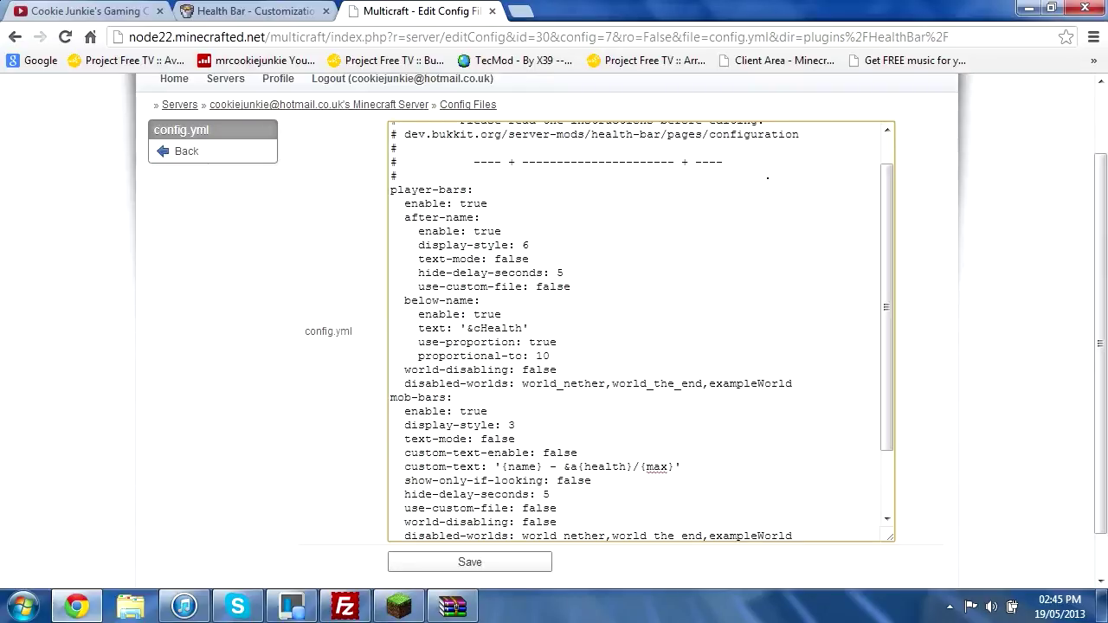
pyautogui.moveTo(467, 328); pyautogui.dragTo(481, 328)
# Search Google for "colour codes minecraft" in a new tab and view the colour table on the Minecraft Wiki's Formatting codes page.
pyautogui.click(523, 12)
pyautogui.click(17, 64)
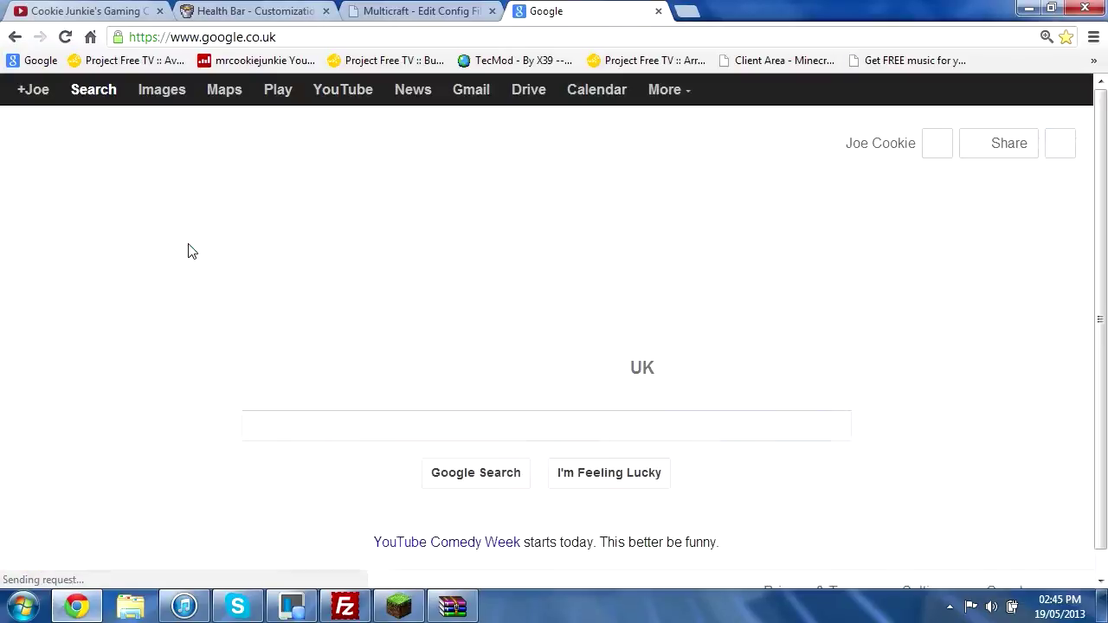
pyautogui.write('col')
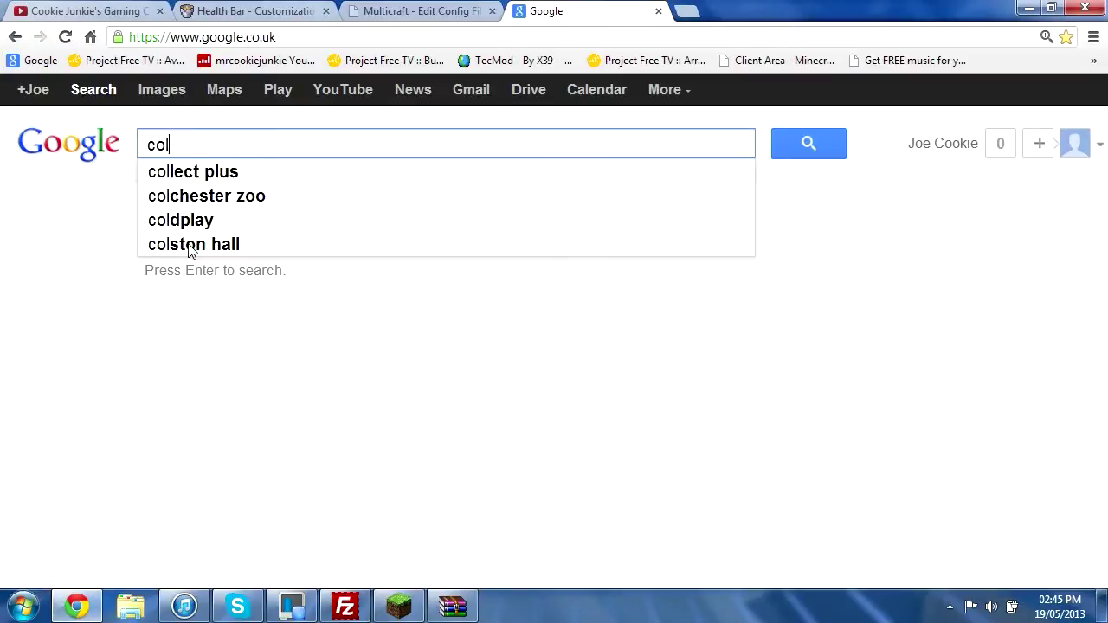
pyautogui.write('our code')
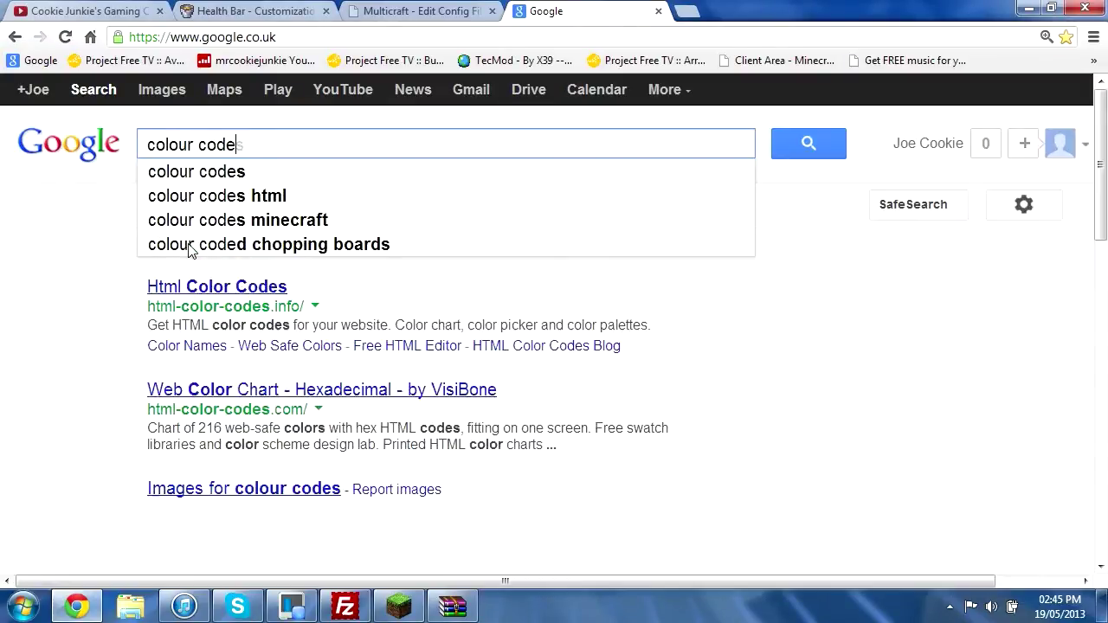
pyautogui.write('s m')
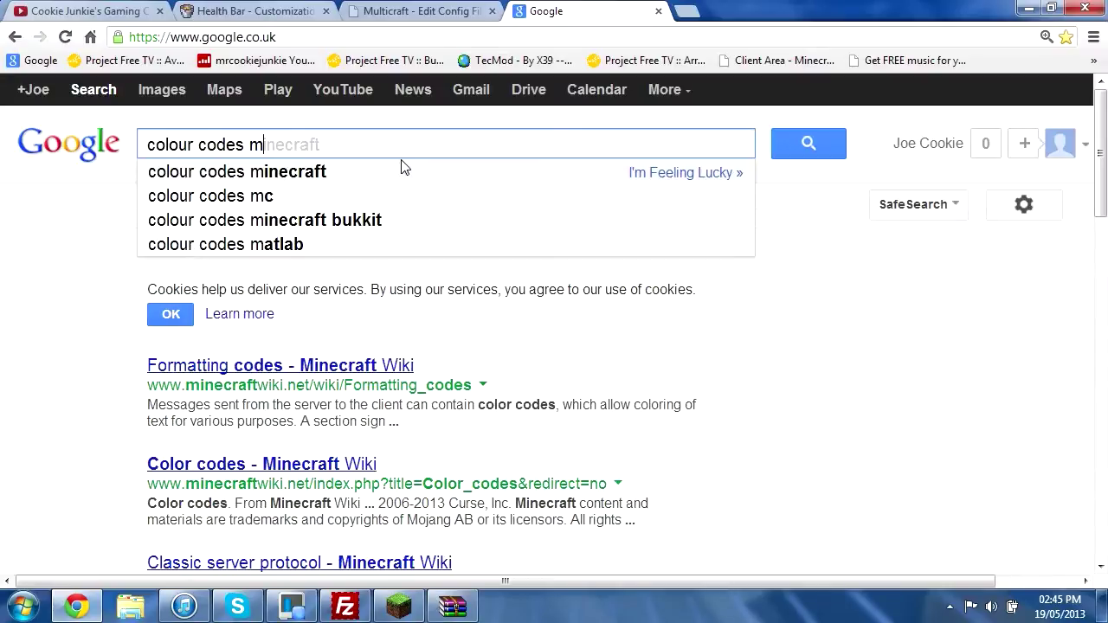
pyautogui.click(401, 171)
pyautogui.click(348, 368)
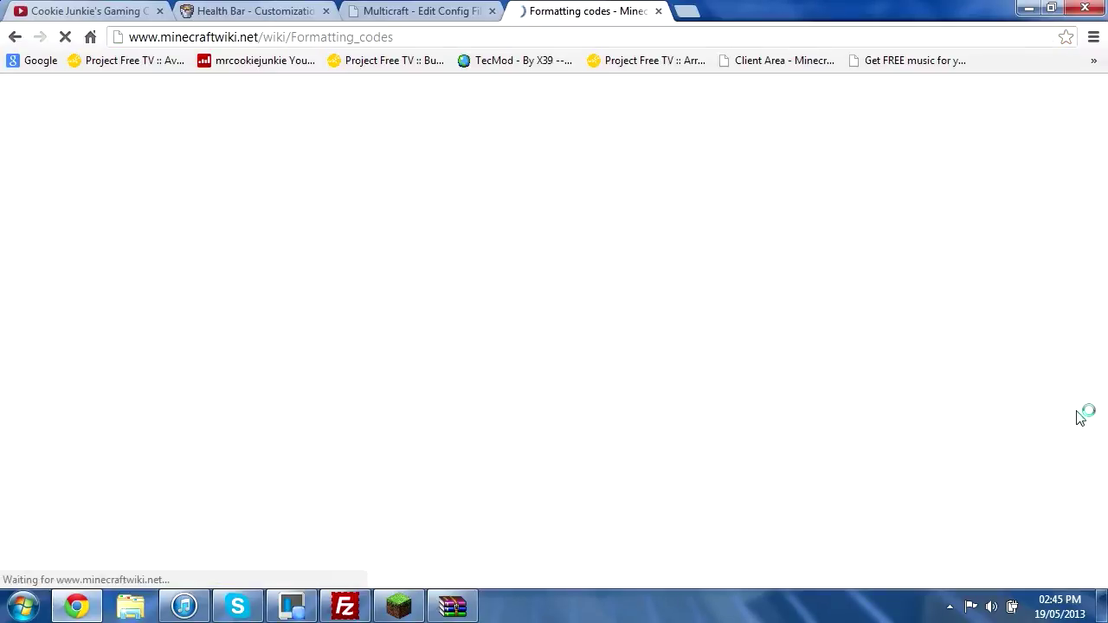
pyautogui.scroll(-5, 796, 232)
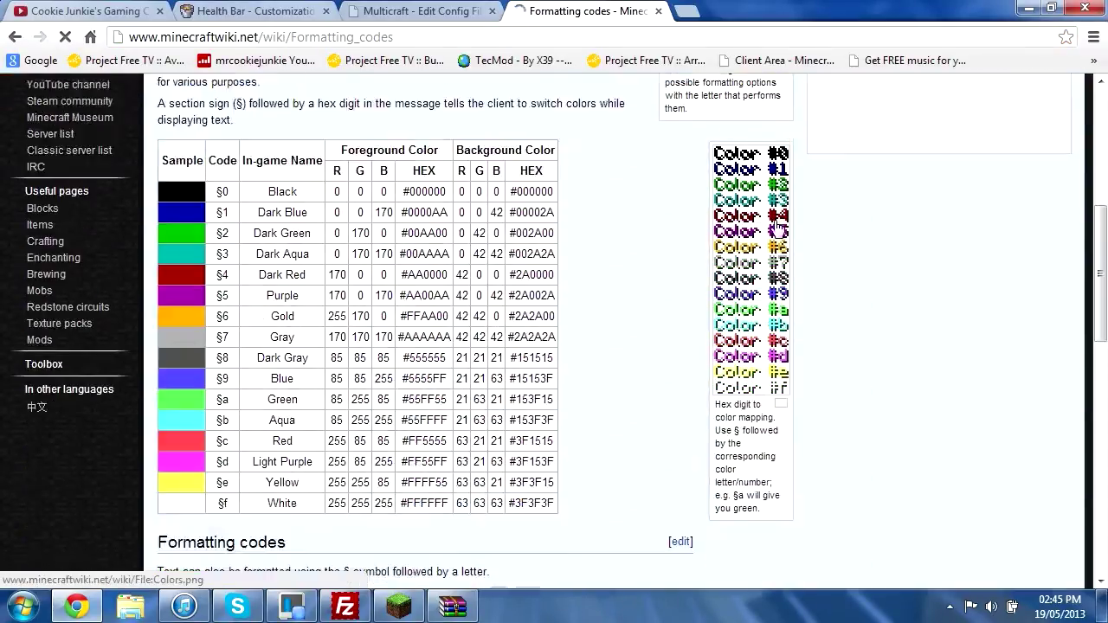
pyautogui.scroll(-1, 779, 227)
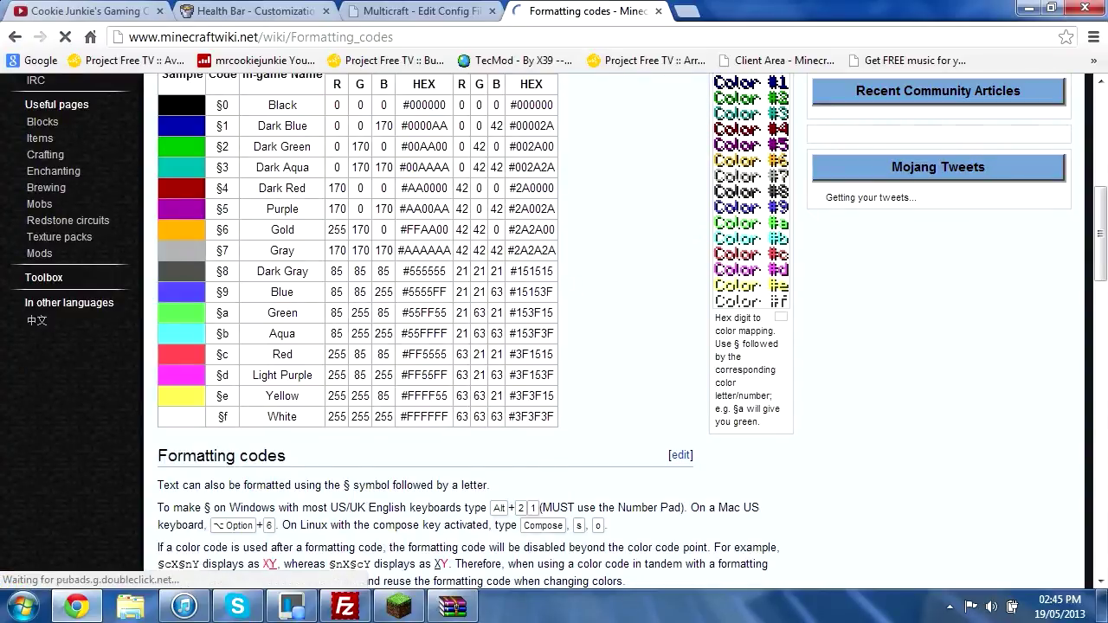
pyautogui.scroll(1, 247, 143)
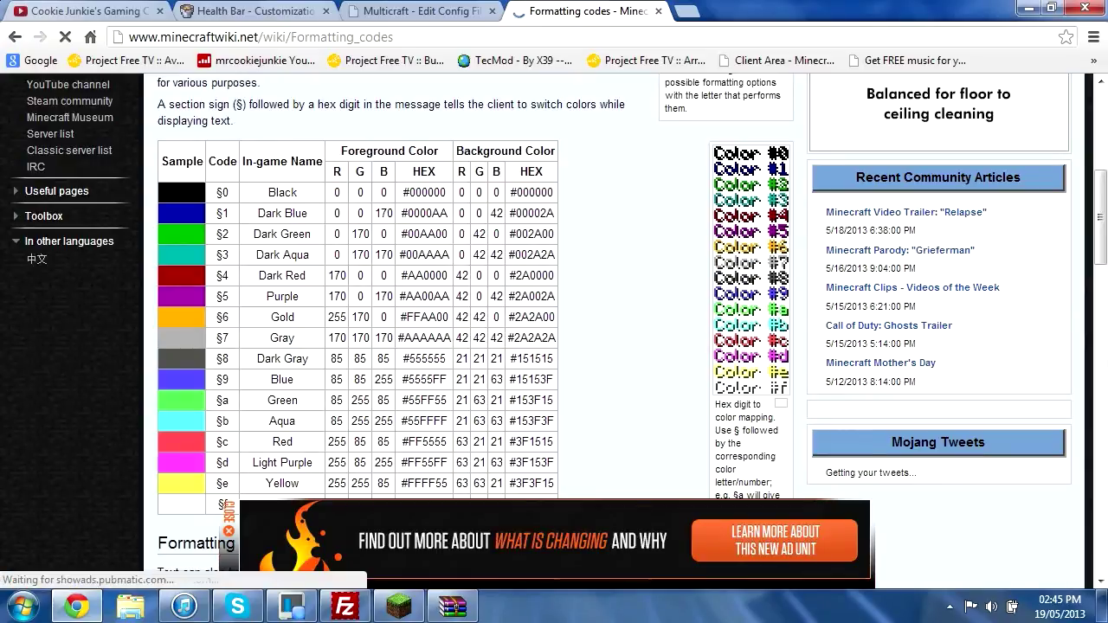
# Copy the Dark Green code from the wiki's colour table and change the below-name text's colour code in config.yml to &2.
pyautogui.moveTo(229, 234); pyautogui.dragTo(217, 236)
pyautogui.rightClick(218, 236)
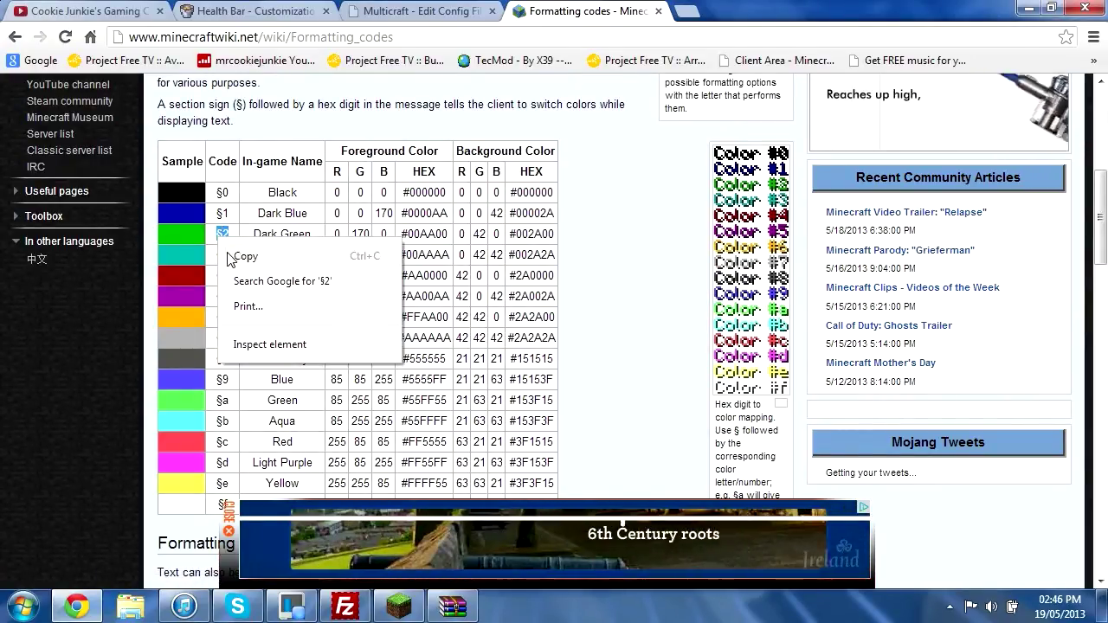
pyautogui.click(245, 257)
pyautogui.click(422, 11)
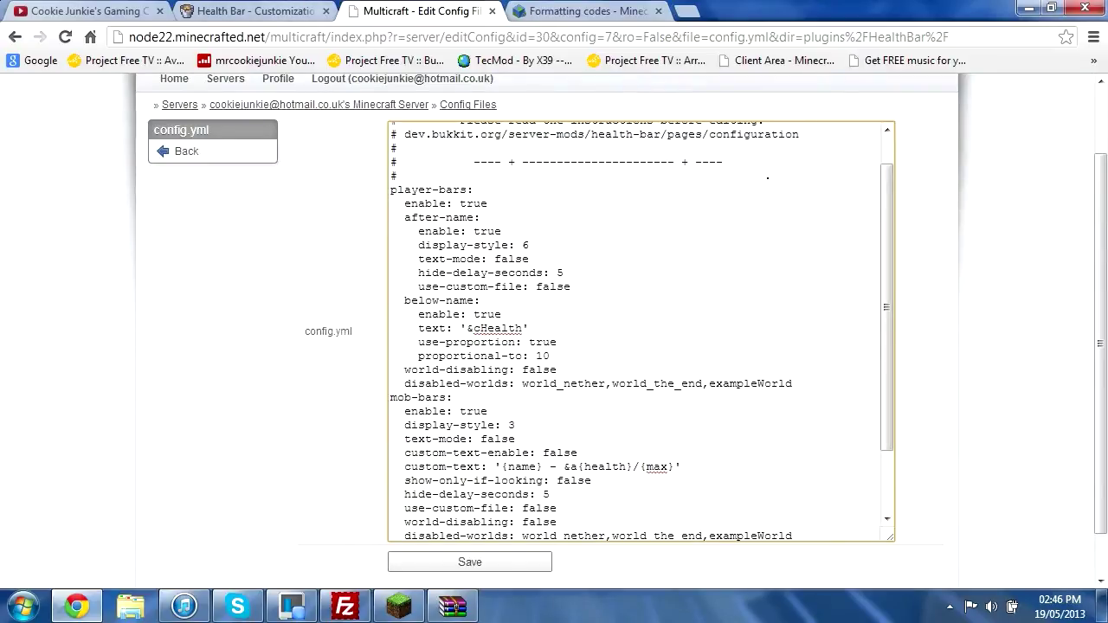
pyautogui.hotkey('ctrl', 'v')
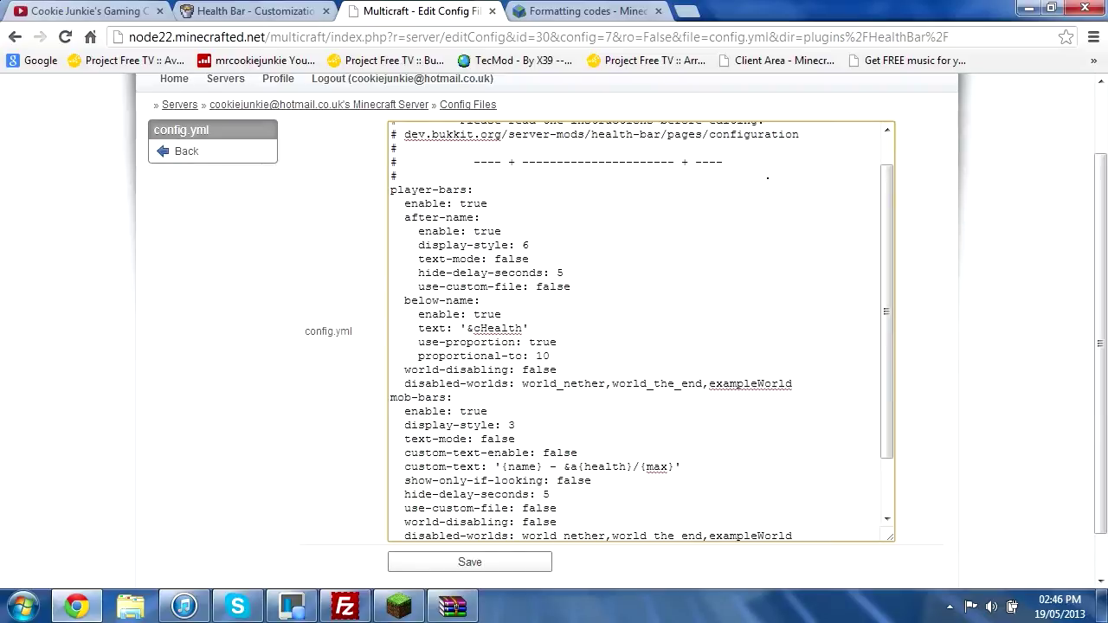
pyautogui.press('BackSpace')
pyautogui.write('2')
# Recheck the Dark Green code on the wiki and append ":)" to the below-name Health text in config.yml.
pyautogui.click(591, 10)
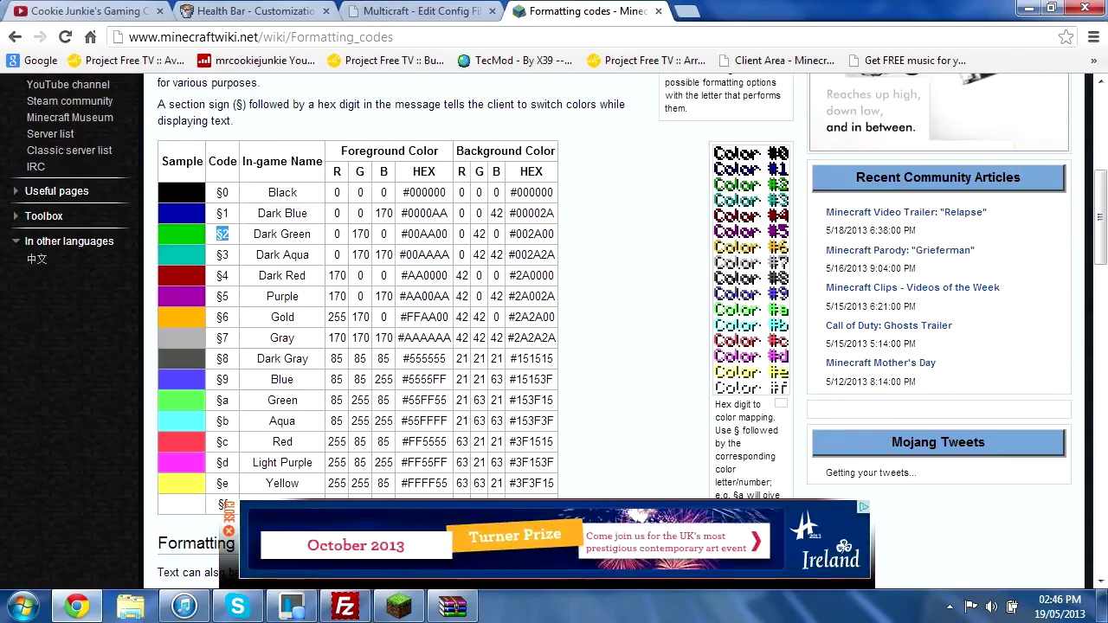
pyautogui.moveTo(225, 234); pyautogui.dragTo(219, 231)
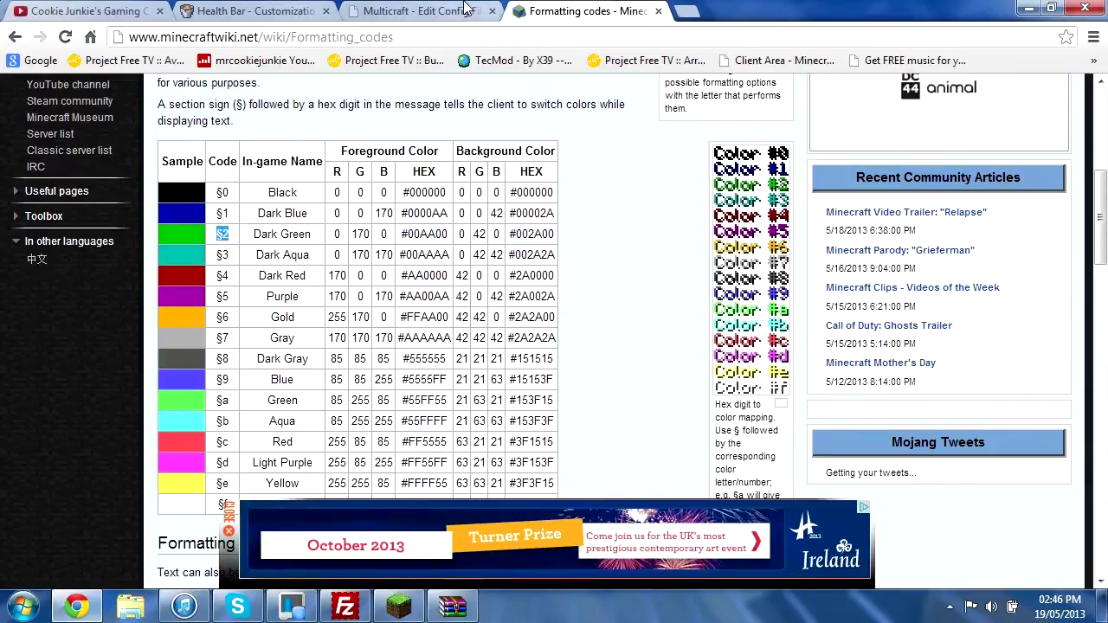
pyautogui.click(463, 5)
pyautogui.scroll(-1, 641, 332)
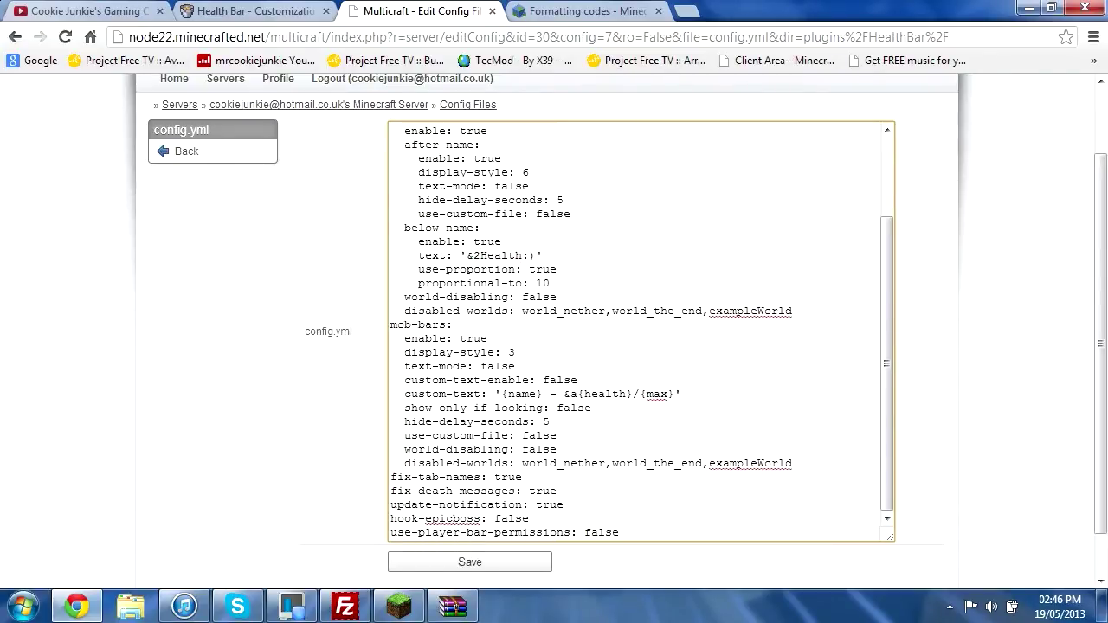
pyautogui.scroll(3, 767, 214)
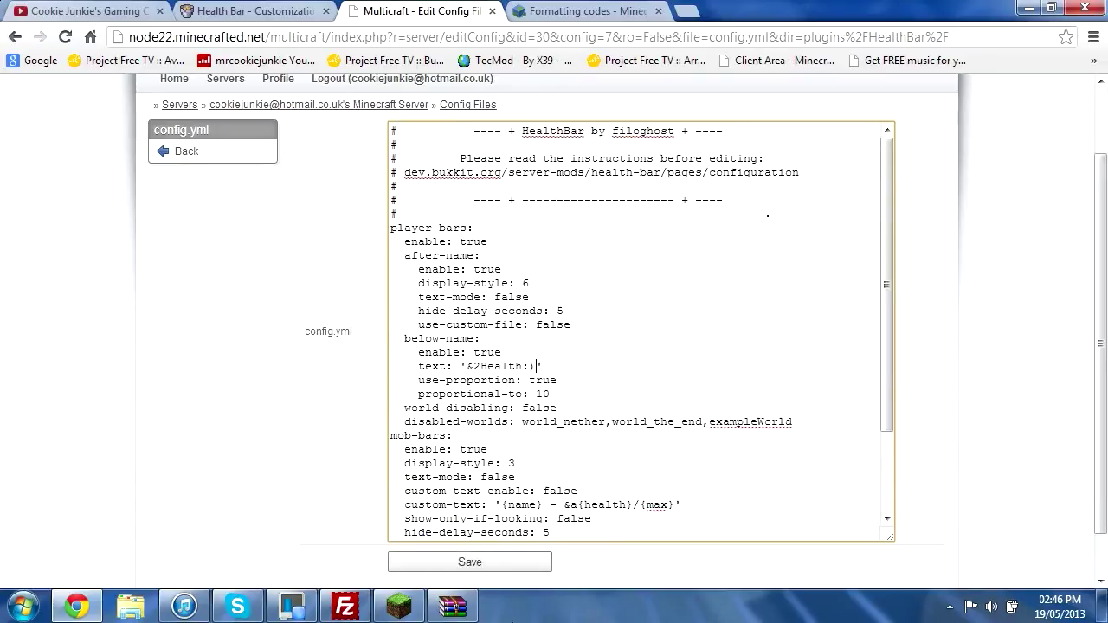
# Save config.yml, switch to Minecraft and resume the game.
pyautogui.click(472, 565)
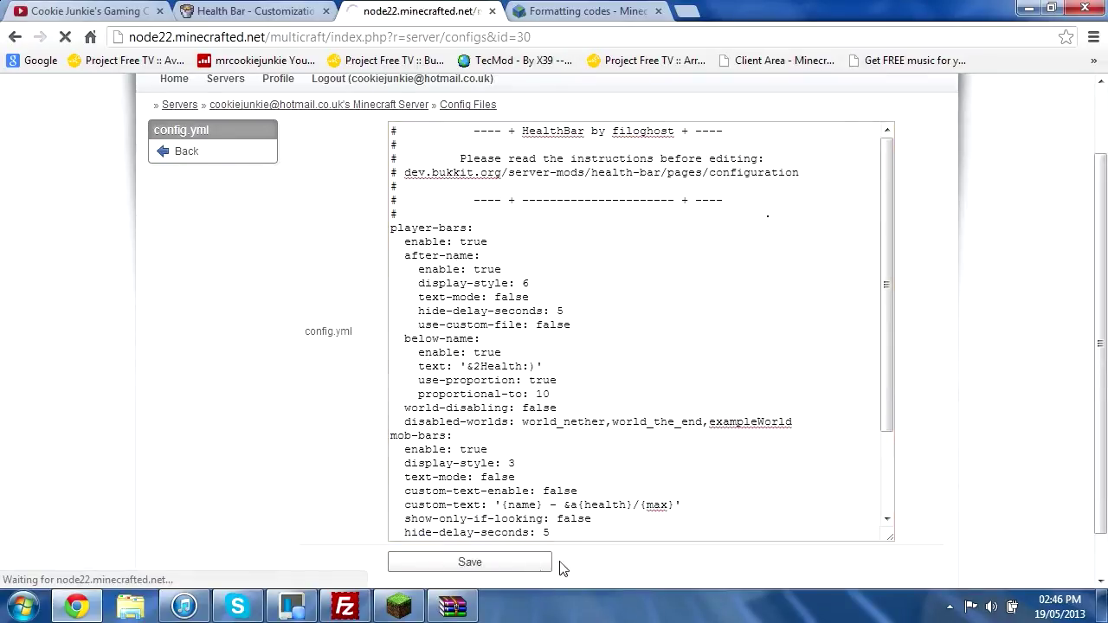
pyautogui.click(399, 606)
pyautogui.click(546, 189)
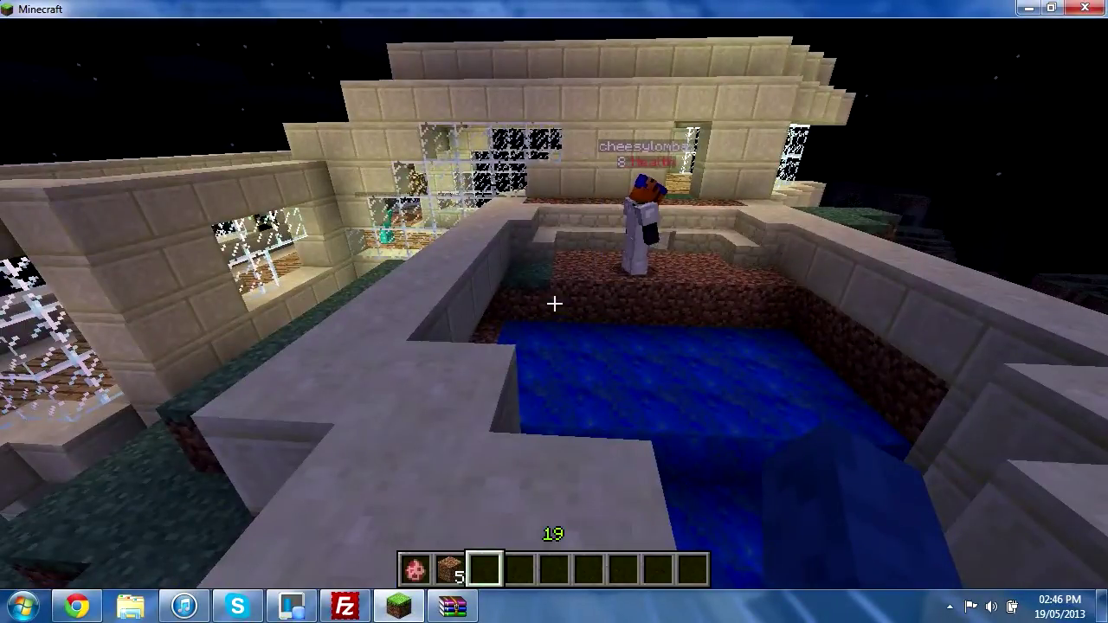
pyautogui.press('/')
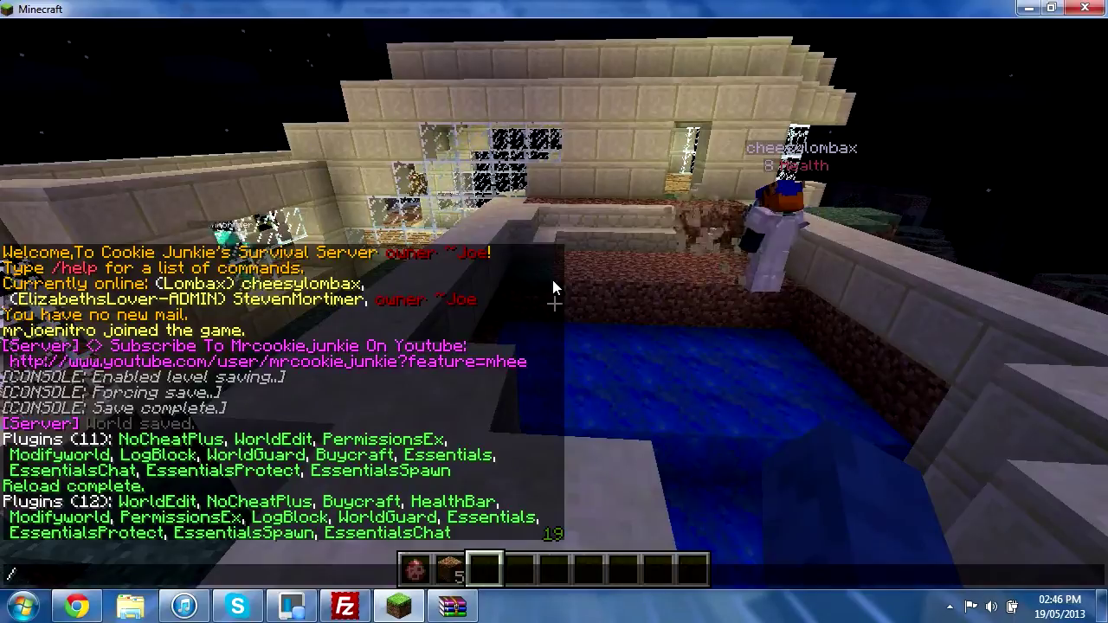
pyautogui.write('h')
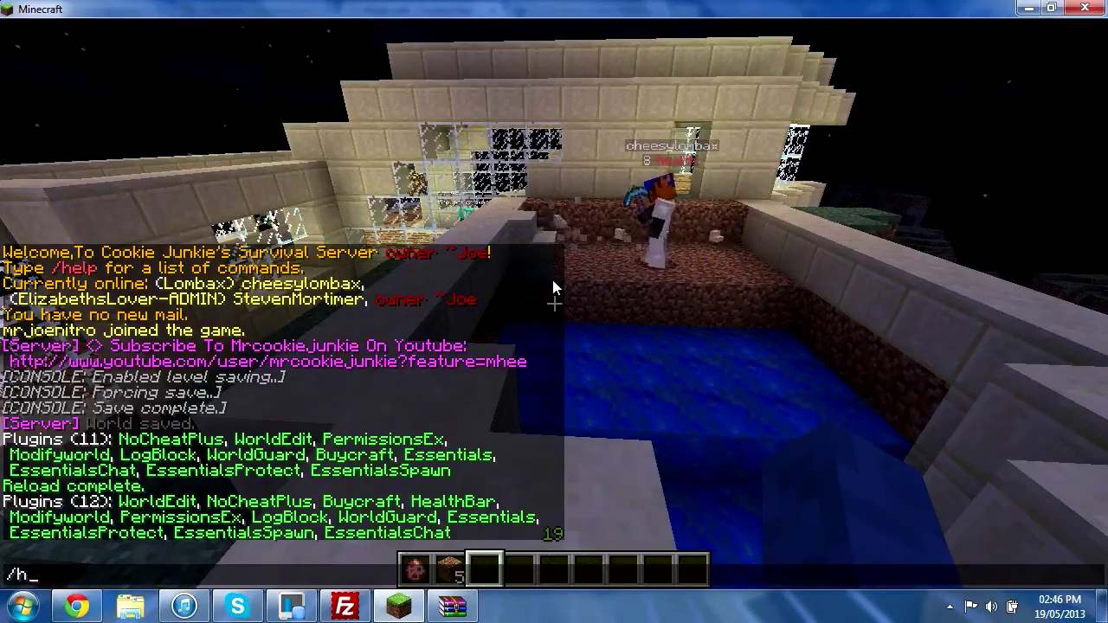
pyautogui.write('br')
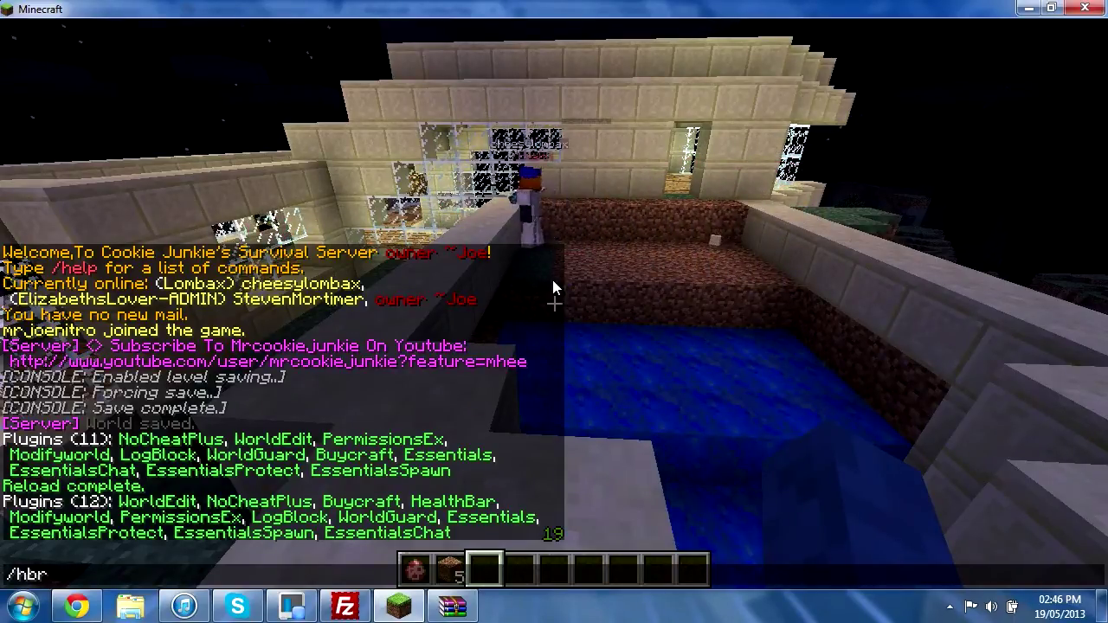
pyautogui.press('Escape')
pyautogui.press('Escape')
pyautogui.press('Escape')
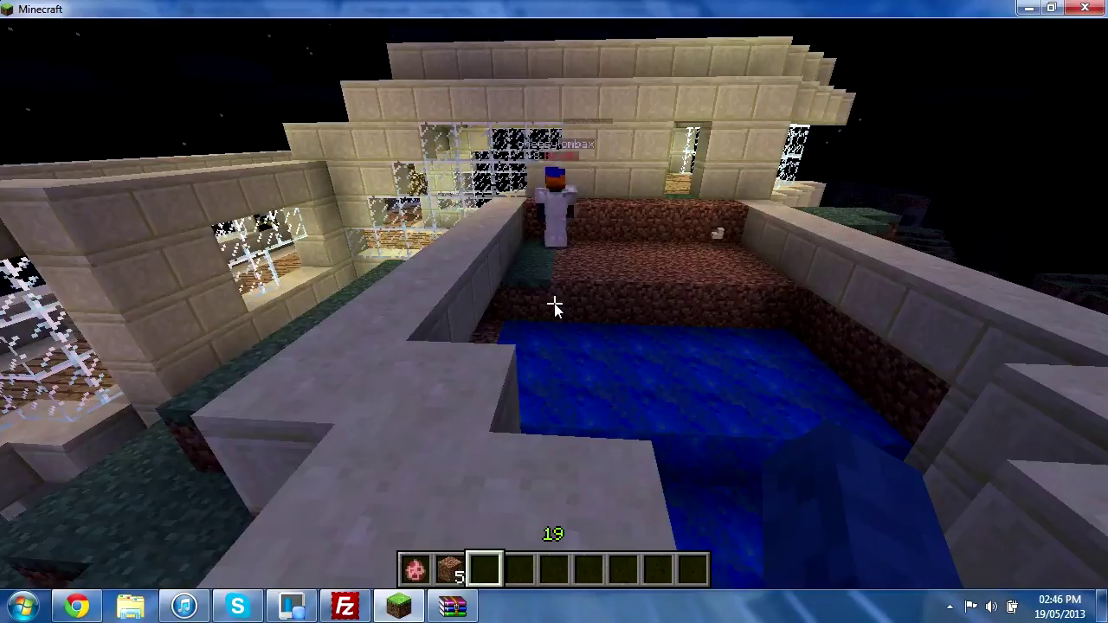
# Reload the server with /reload, then approach and hit the other player to check the below-name text and heart bar.
pyautogui.write('/reload')
pyautogui.press('Return')
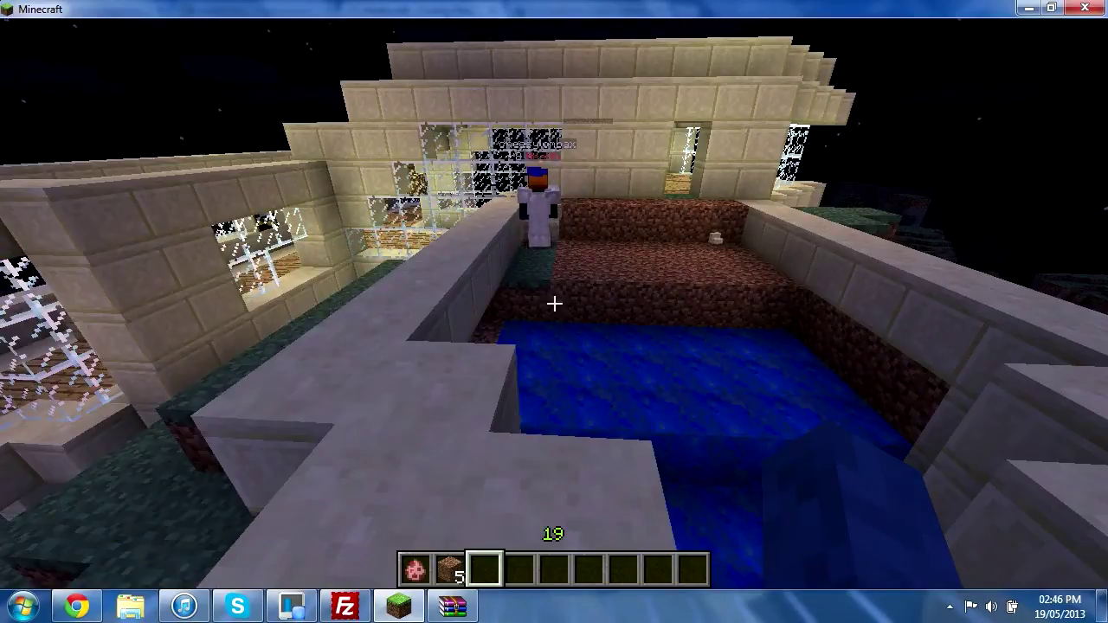
pyautogui.press('w')
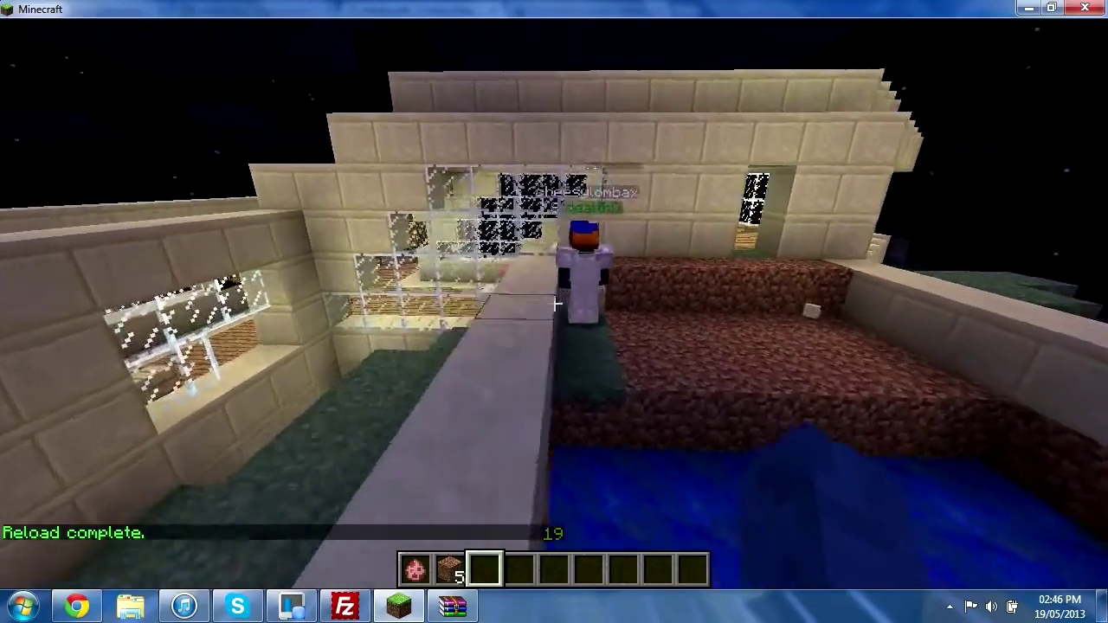
pyautogui.press('w')
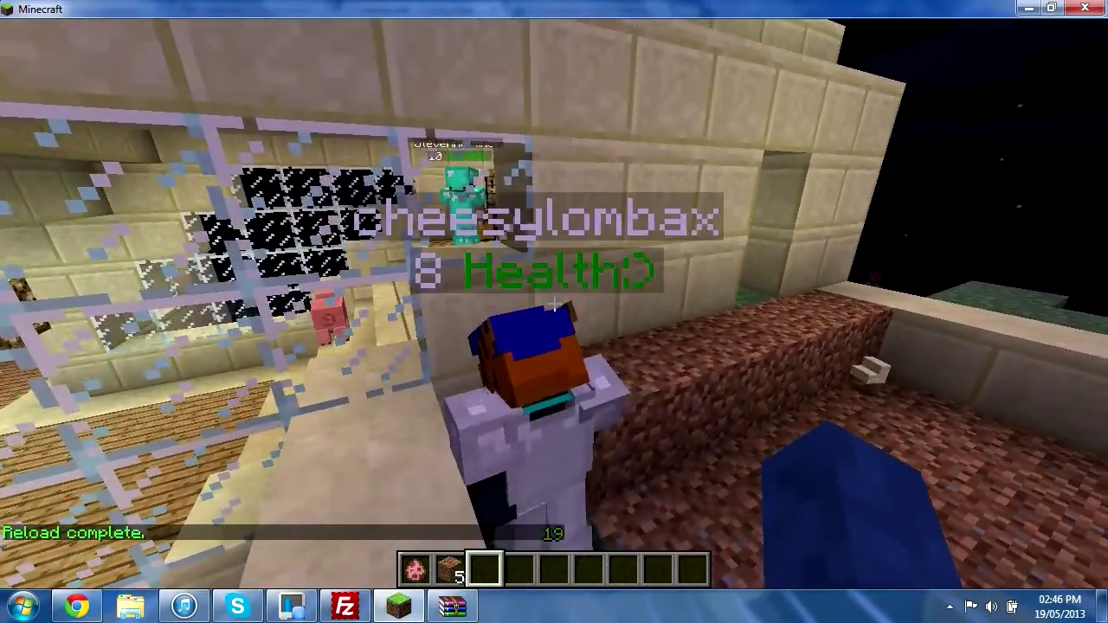
pyautogui.click(553, 304)
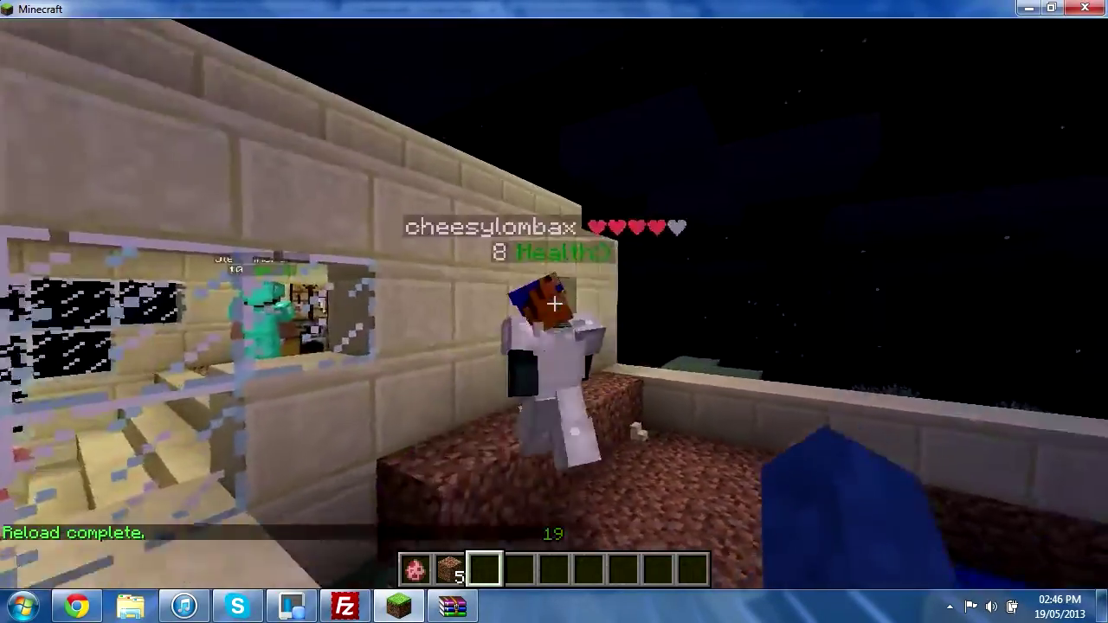
# Spawn a pig on the grass beside the house and hit it repeatedly to test the mob health bar.
pyautogui.press('d')
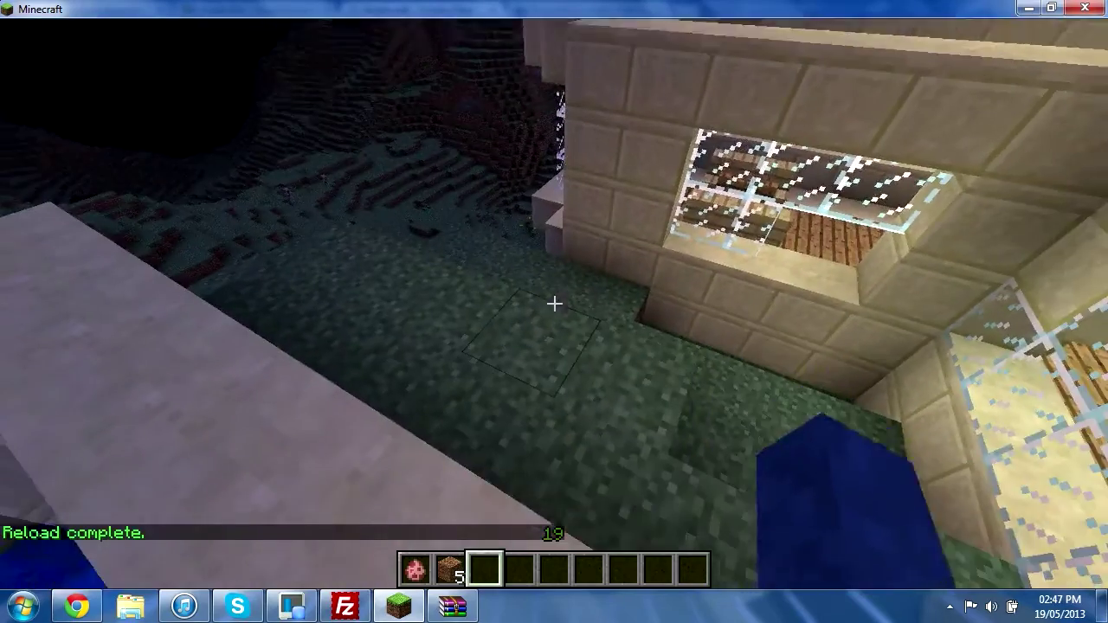
pyautogui.press('1')
pyautogui.rightClick(553, 304)
pyautogui.click(554, 303)
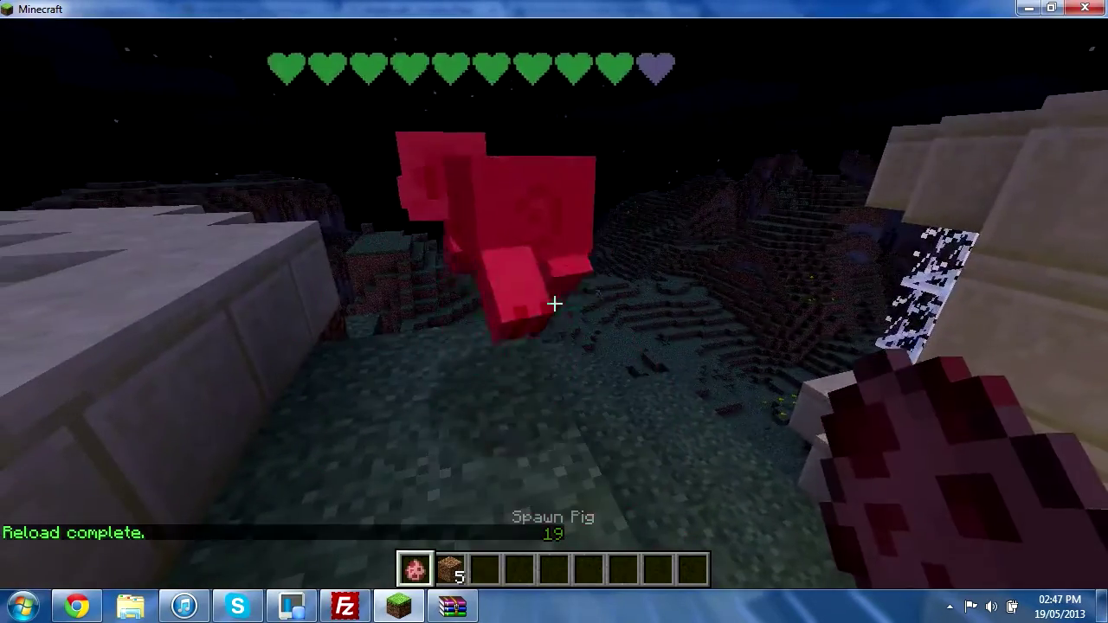
pyautogui.press('w')
pyautogui.click(554, 304)
pyautogui.click(554, 303)
pyautogui.click(554, 304)
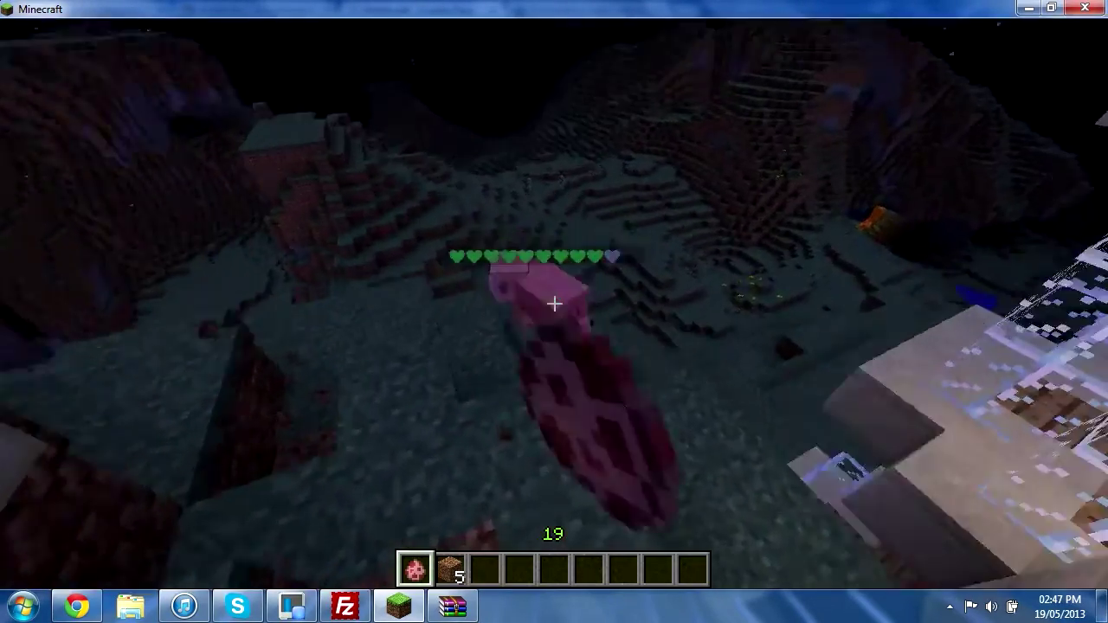
pyautogui.click(554, 304)
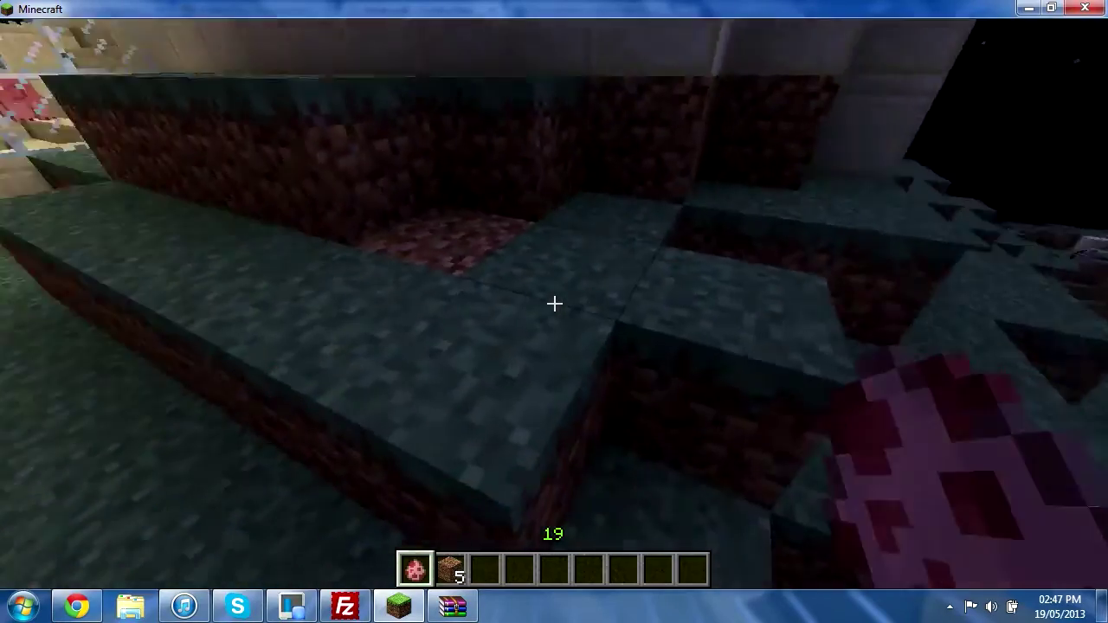
# Pause the game, return to Multicraft in Chrome and reopen the HealthBar config.yml from page 2 of the config files.
pyautogui.press('Escape')
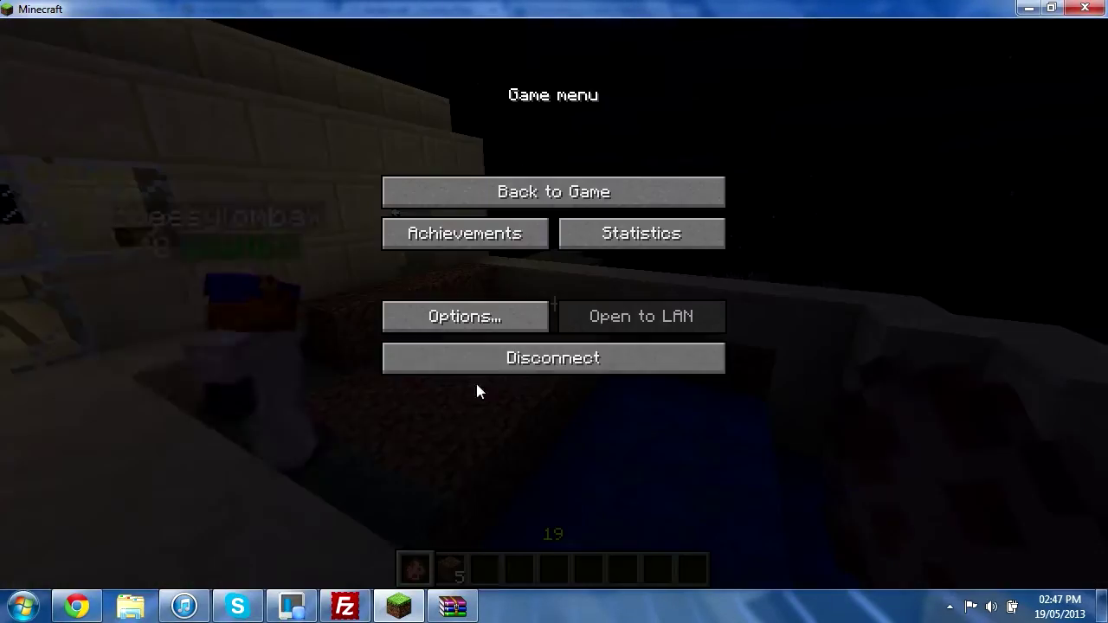
pyautogui.click(76, 607)
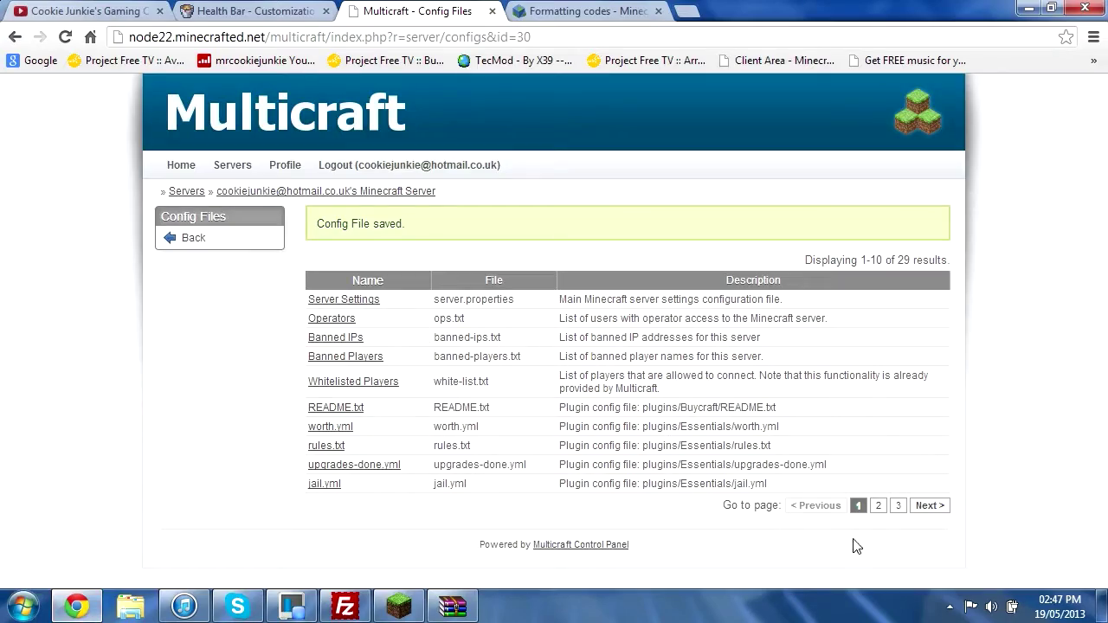
pyautogui.click(877, 506)
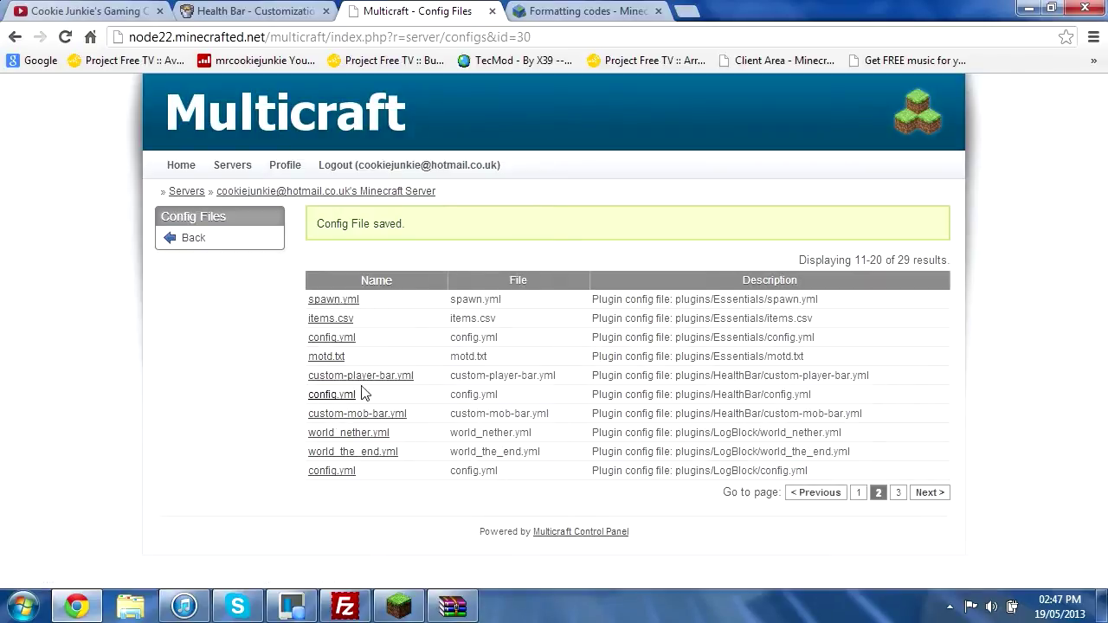
pyautogui.click(341, 398)
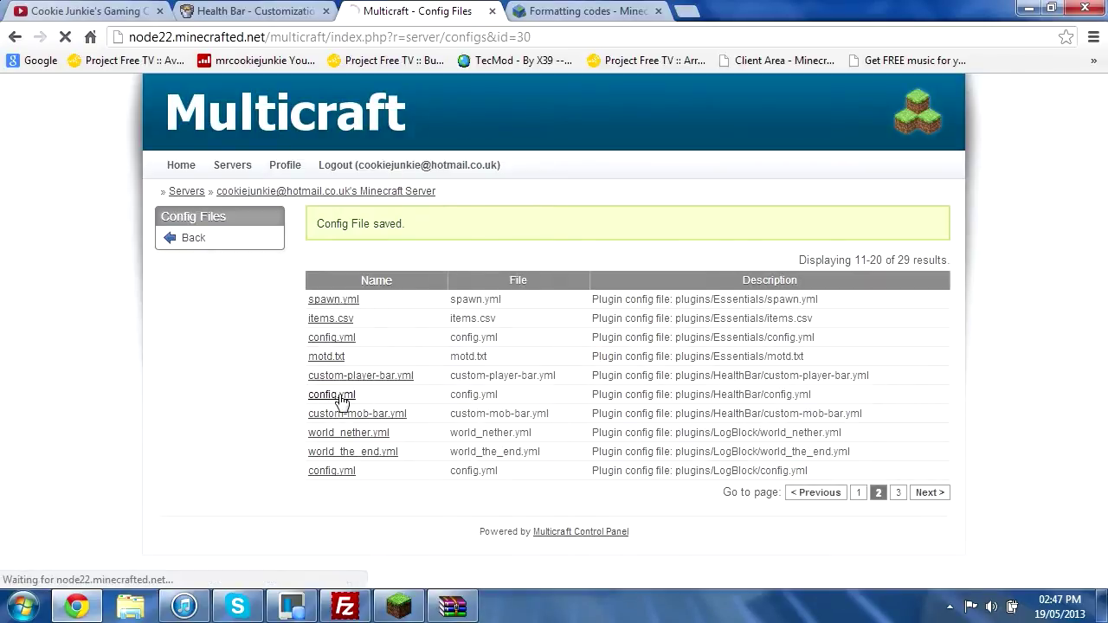
pyautogui.scroll(-5, 766, 303)
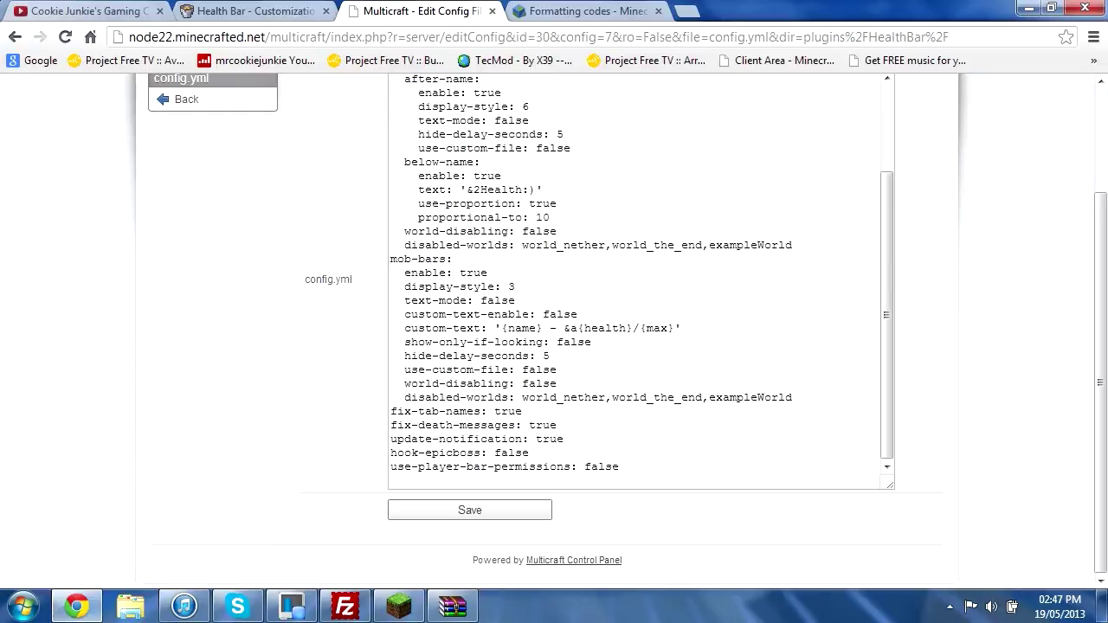
# Review the fix-death-messages, fix-tab-names, world-disabling and disabled-worlds settings in config.yml.
pyautogui.doubleClick(542, 425)
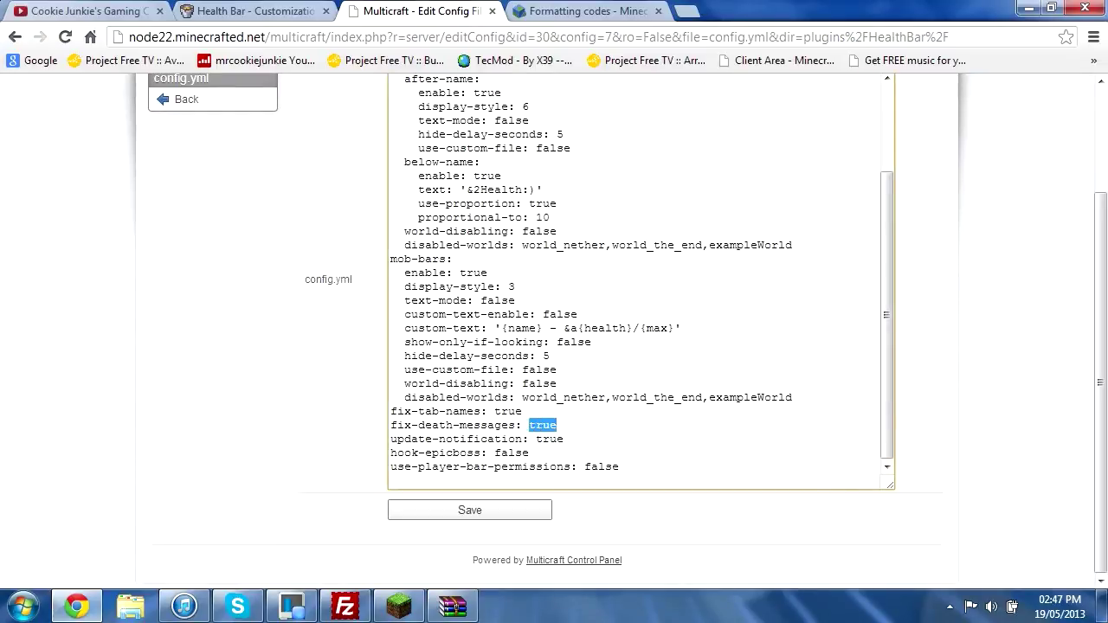
pyautogui.moveTo(522, 411); pyautogui.dragTo(312, 420)
pyautogui.click(641, 397)
pyautogui.moveTo(793, 398); pyautogui.dragTo(502, 397)
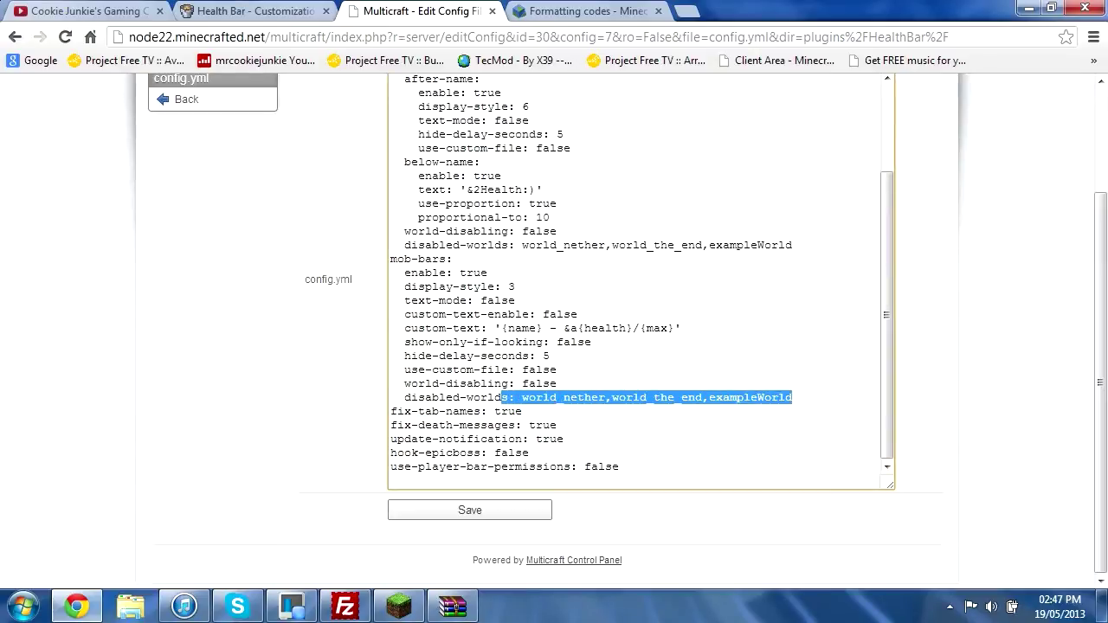
pyautogui.click(560, 383)
pyautogui.moveTo(793, 397); pyautogui.dragTo(716, 398)
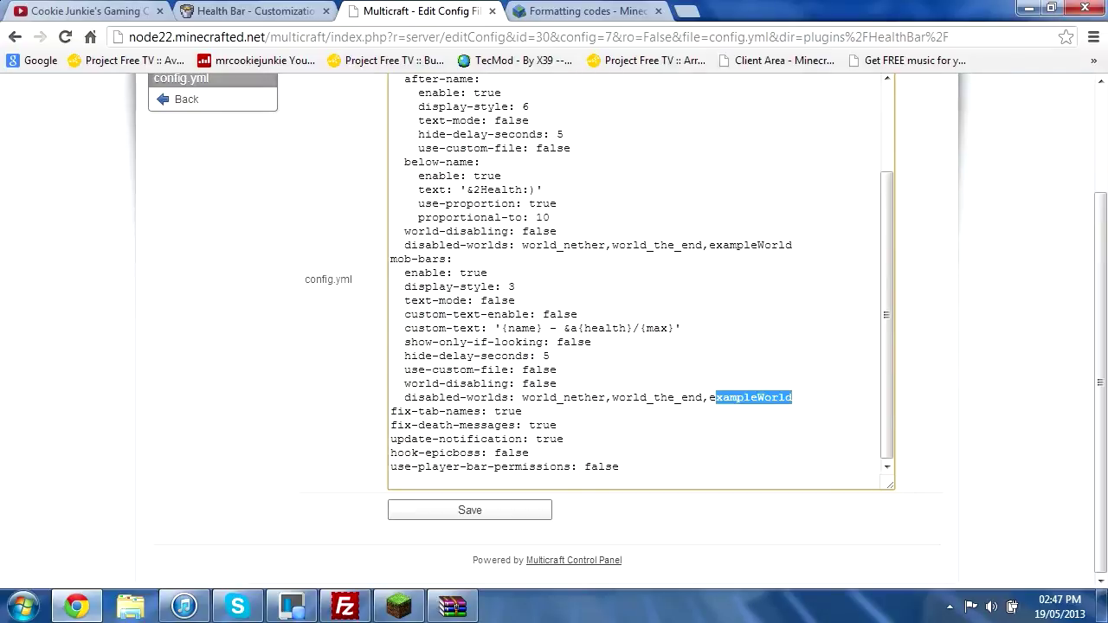
pyautogui.click(559, 383)
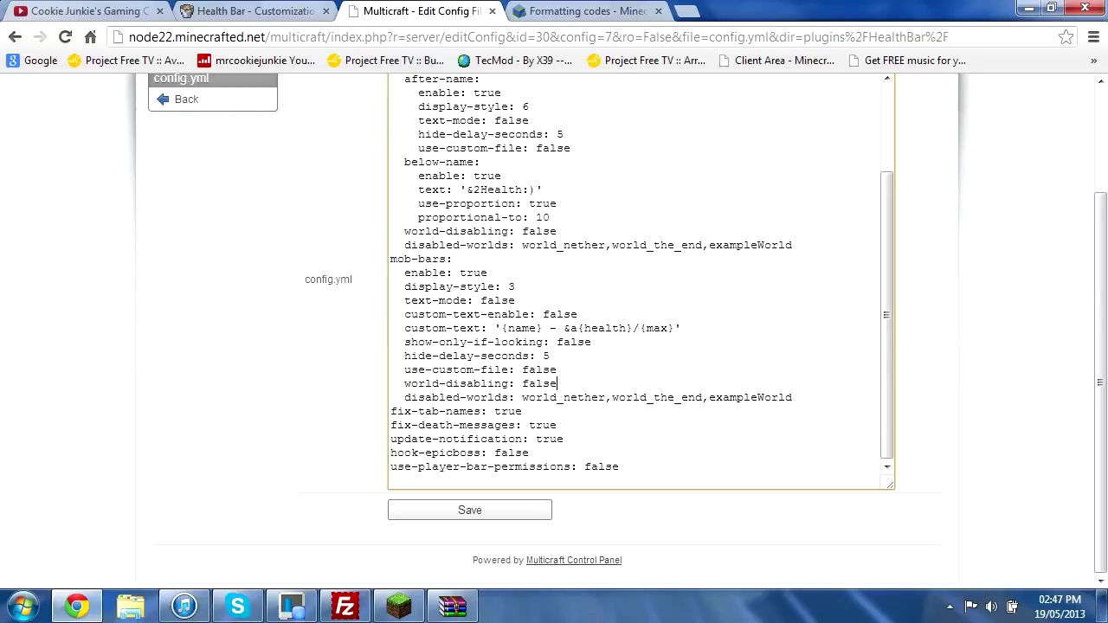
pyautogui.moveTo(557, 383); pyautogui.dragTo(522, 384)
pyautogui.moveTo(523, 411); pyautogui.dragTo(743, 397)
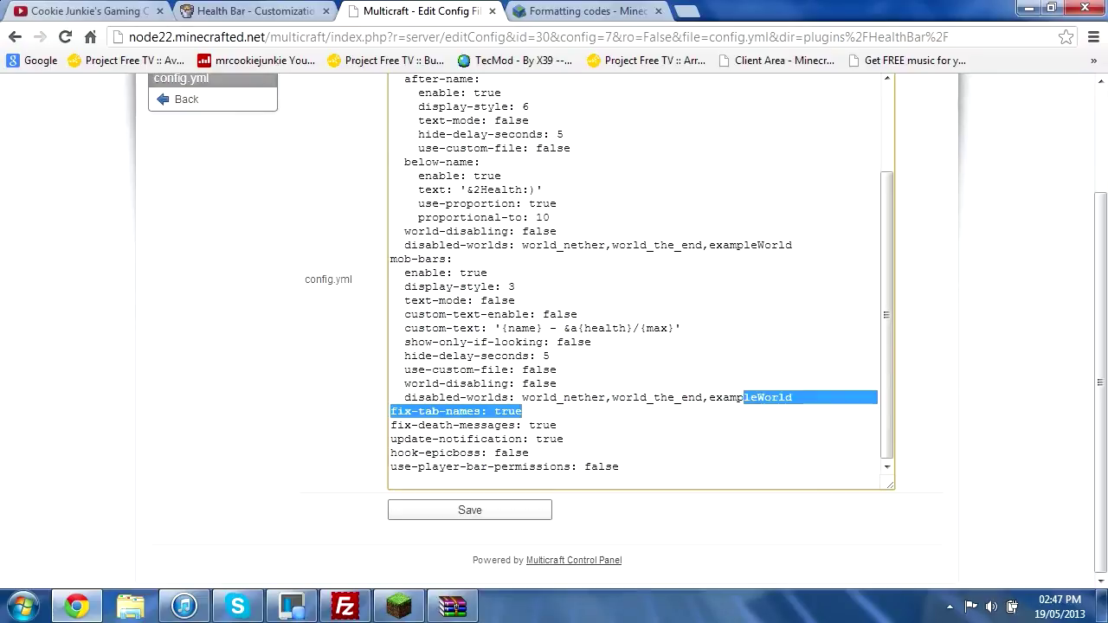
pyautogui.click(558, 383)
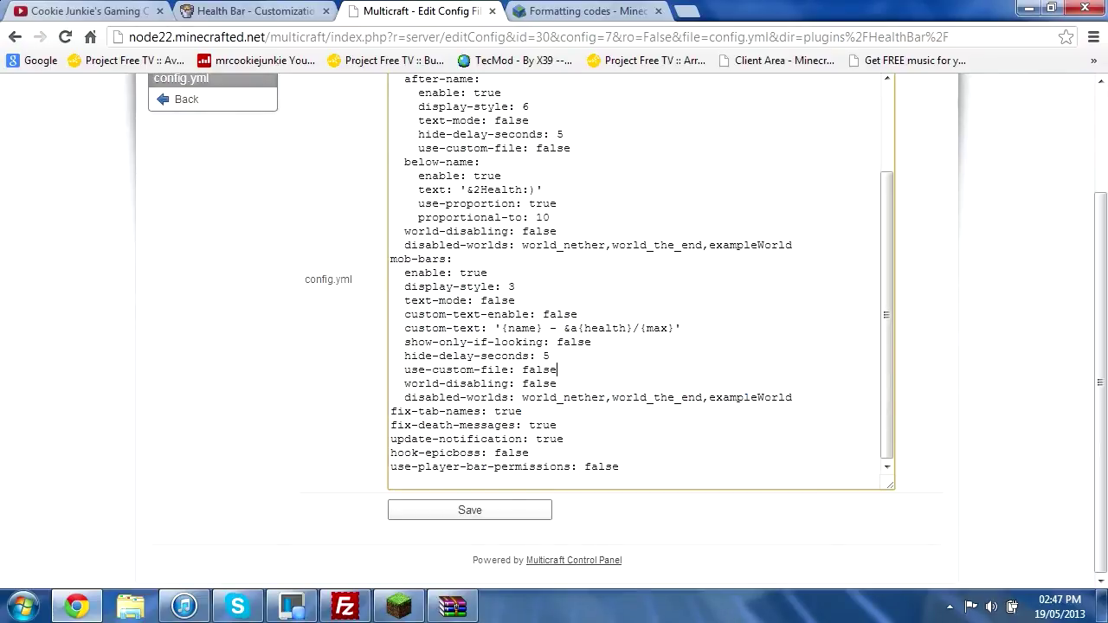
# Review the use-custom-file, hide-delay-seconds, show-only-if-looking, text-mode and custom-text settings under mob-bars.
pyautogui.moveTo(558, 370); pyautogui.dragTo(517, 370)
pyautogui.click(551, 357)
pyautogui.moveTo(592, 342); pyautogui.dragTo(557, 329)
pyautogui.click(516, 300)
pyautogui.moveTo(577, 314); pyautogui.dragTo(543, 314)
pyautogui.moveTo(561, 314); pyautogui.dragTo(591, 328)
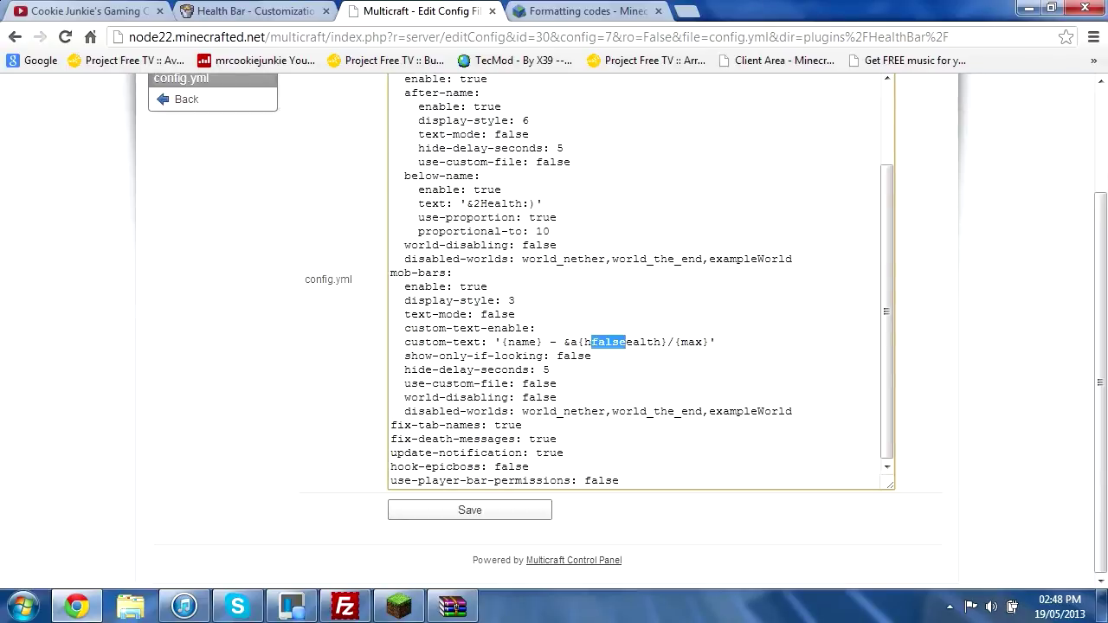
pyautogui.click(544, 328)
pyautogui.scroll(1, 544, 328)
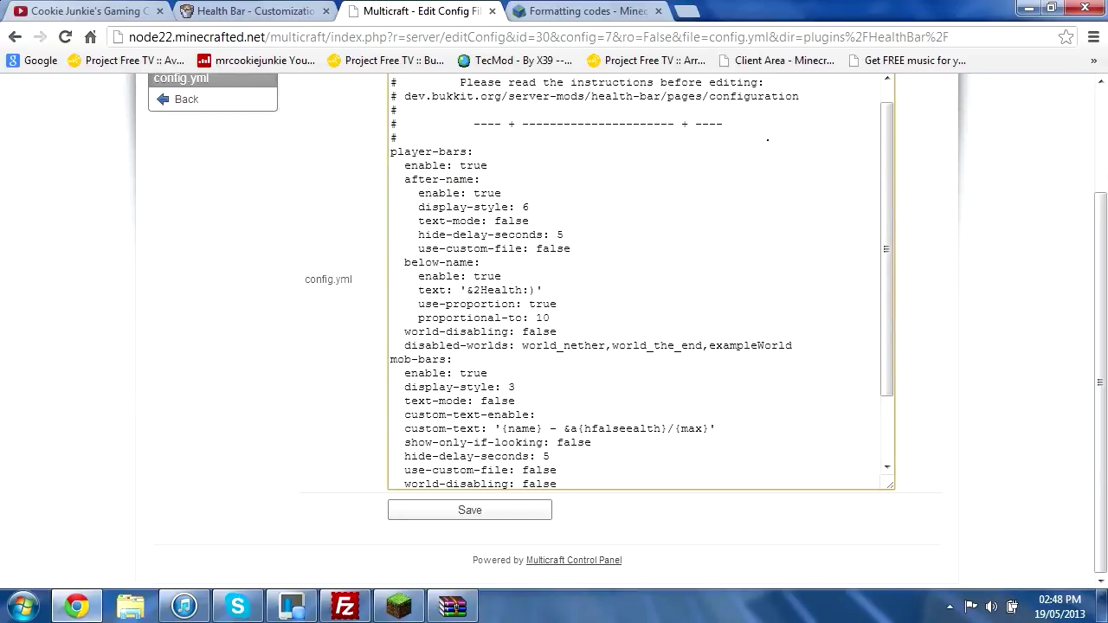
pyautogui.write('6')
# Switch to Minecraft, resume the game and move along the wall around the pool.
pyautogui.click(398, 605)
pyautogui.click(571, 185)
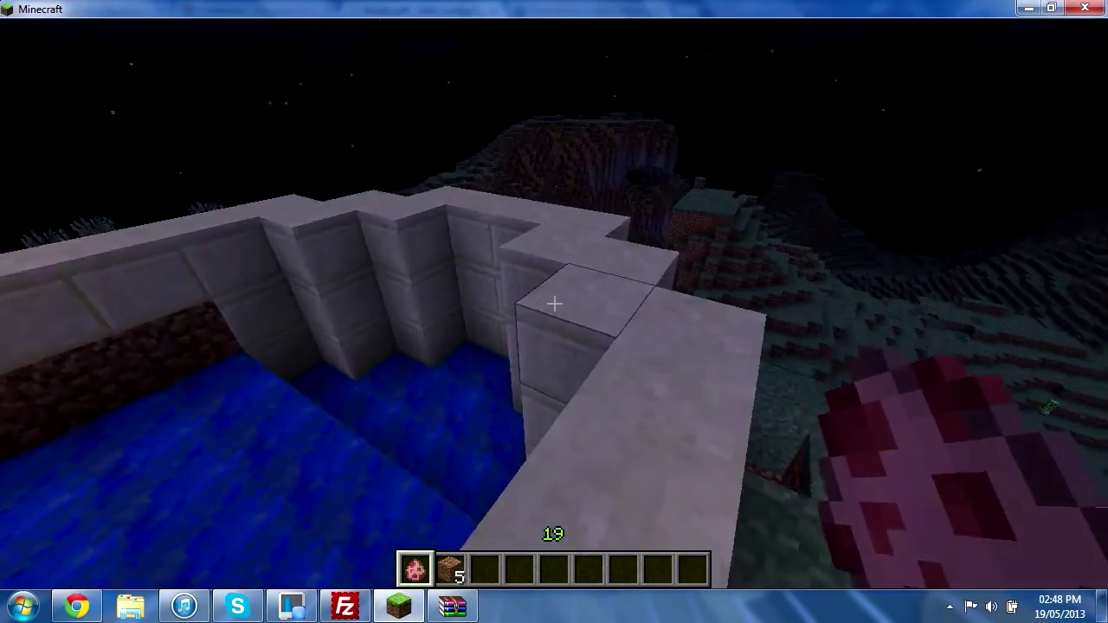
pyautogui.press('w')
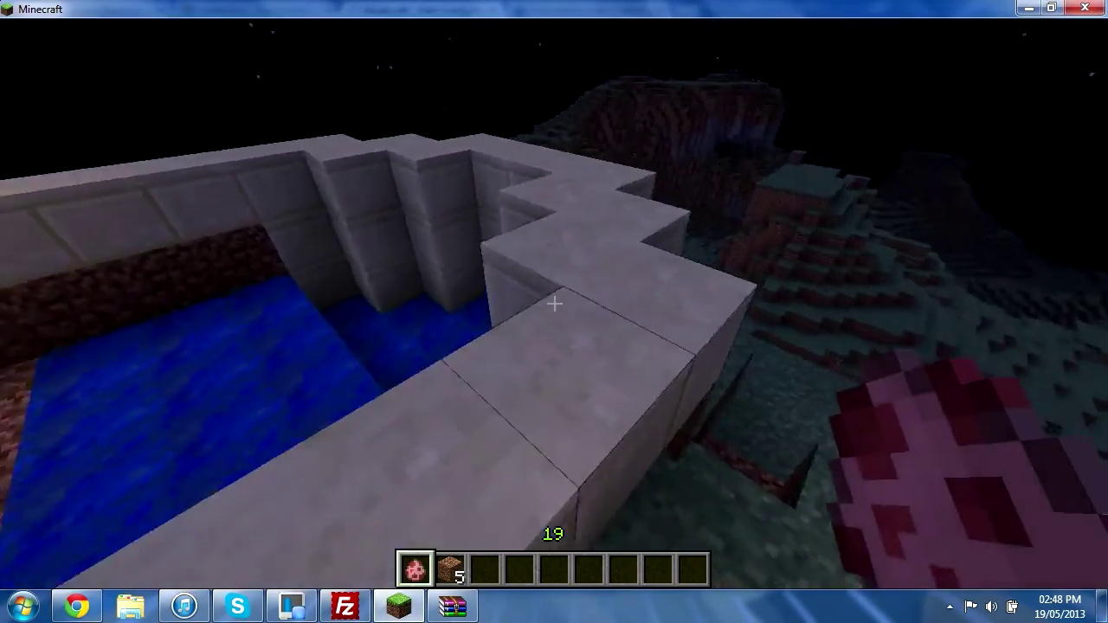
pyautogui.press('w')
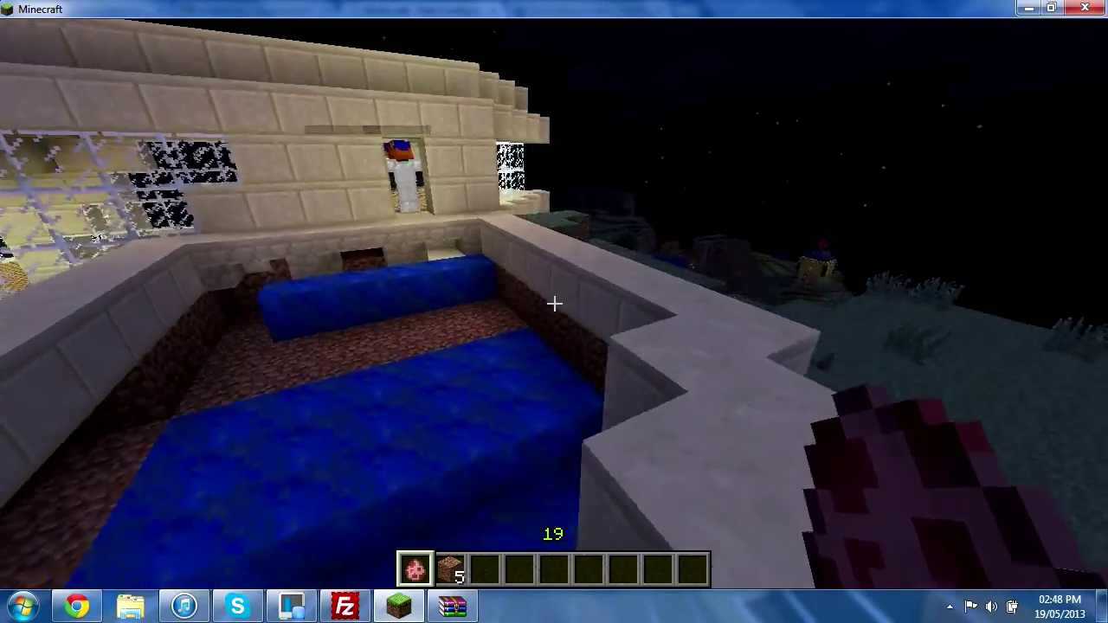